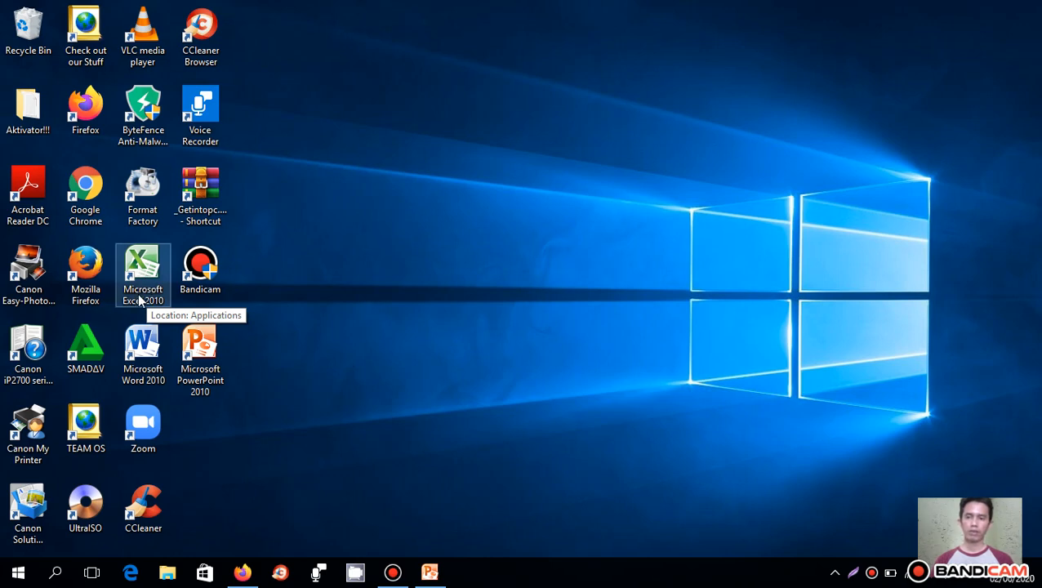
# - Launch Microsoft Excel 2010 from its desktop shortcut, dismiss the activation wizard and maximize the Excel window
pyautogui.doubleClick(137, 294)
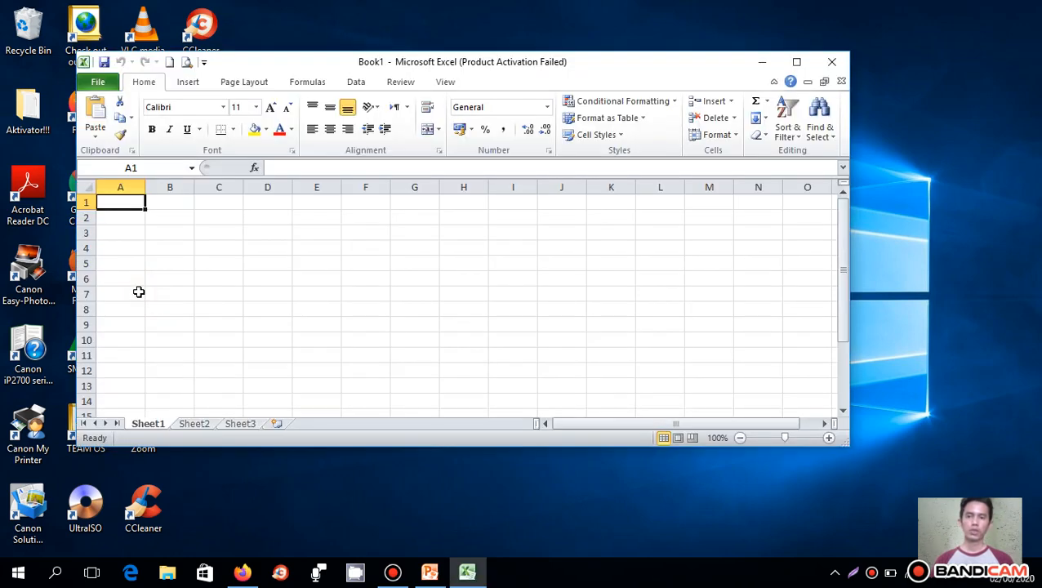
pyautogui.click(606, 408)
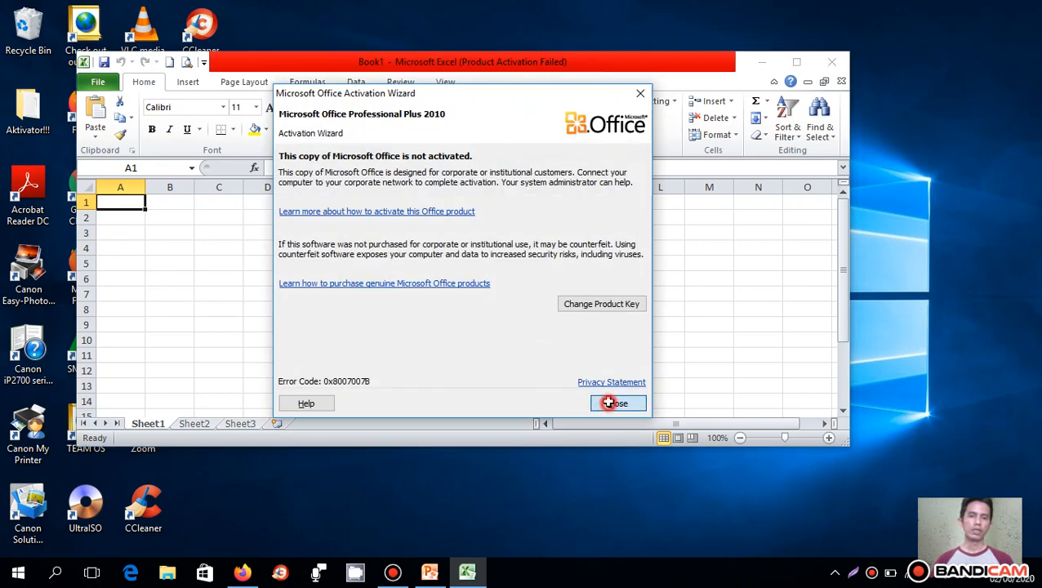
pyautogui.click(797, 62)
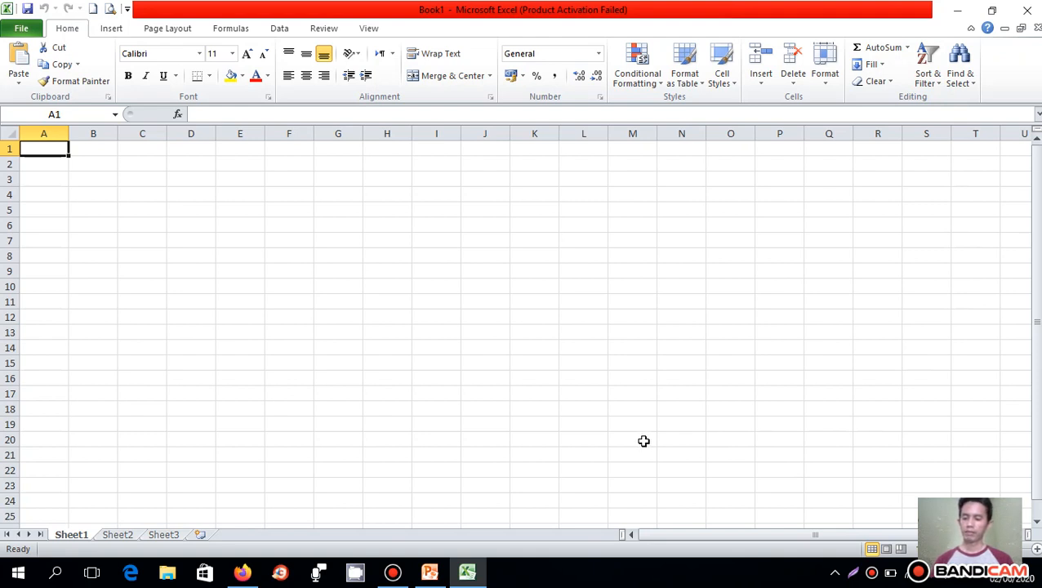
# - Minimize the Excel window, restore it and close Excel
pyautogui.click(961, 12)
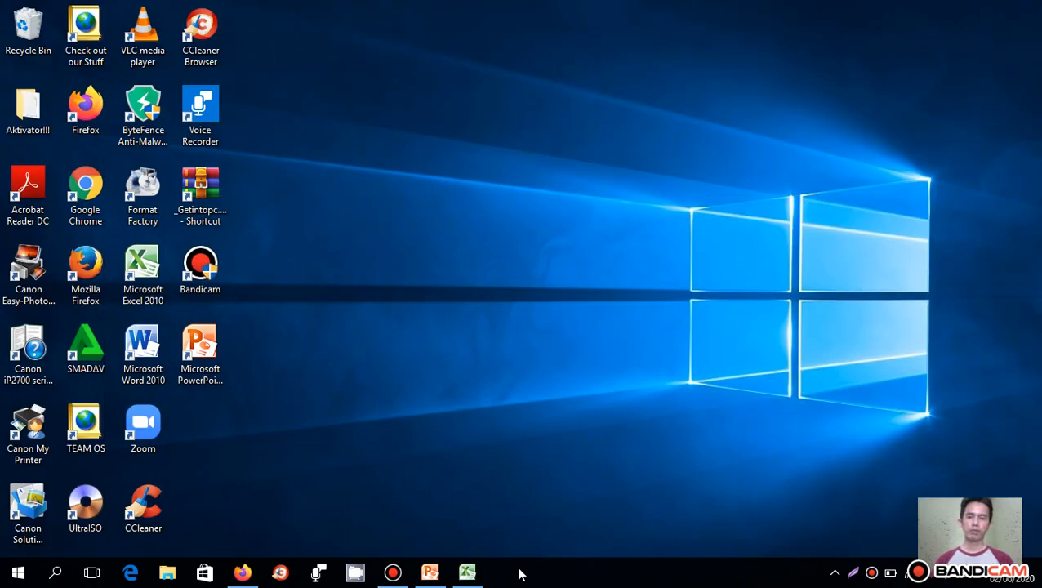
pyautogui.click(468, 572)
pyautogui.click(1025, 9)
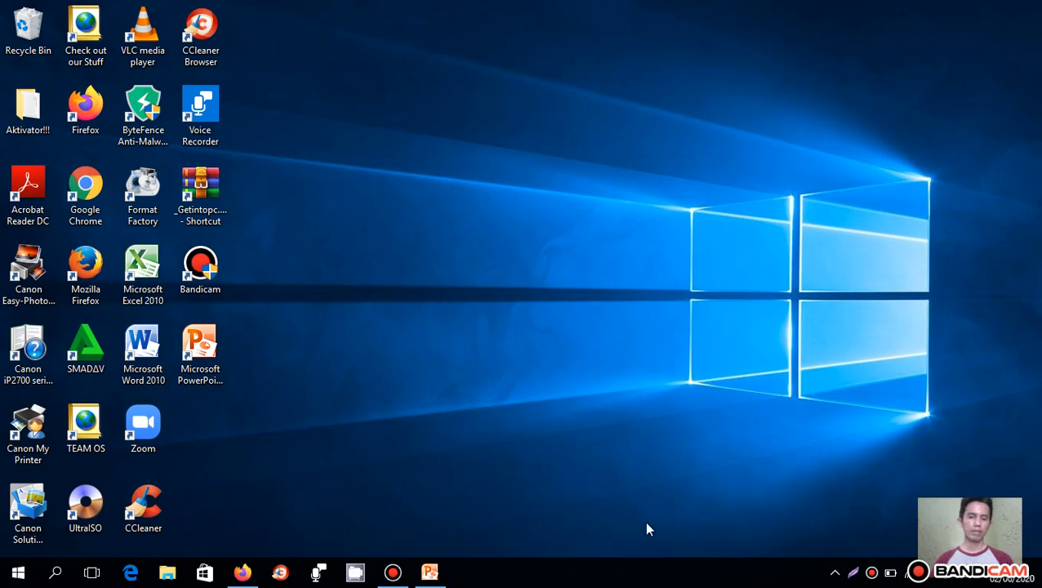
# - Examine the Microsoft Office programs in the Windows list of all installed apps
pyautogui.click(18, 576)
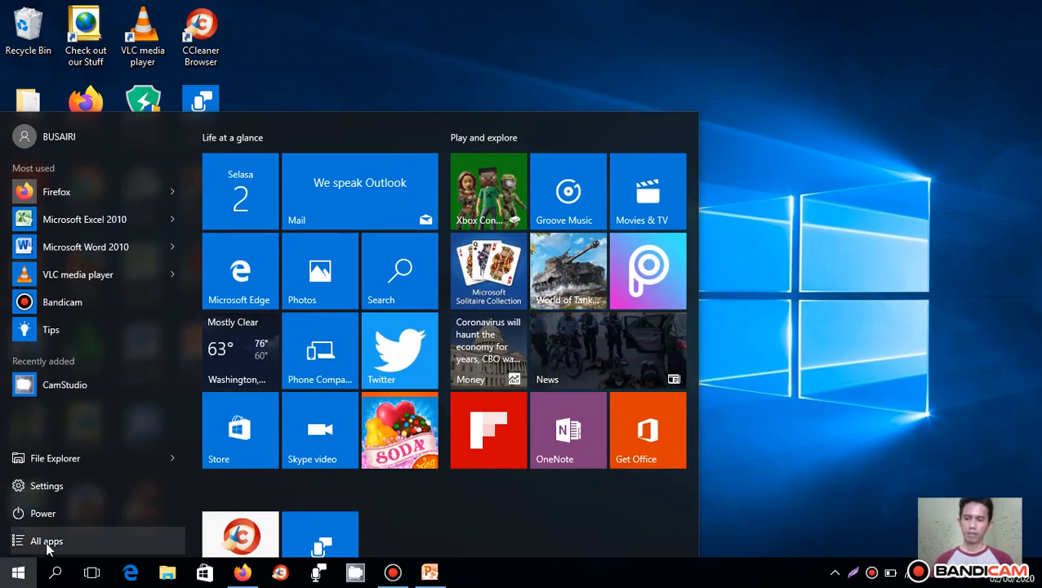
pyautogui.click(47, 543)
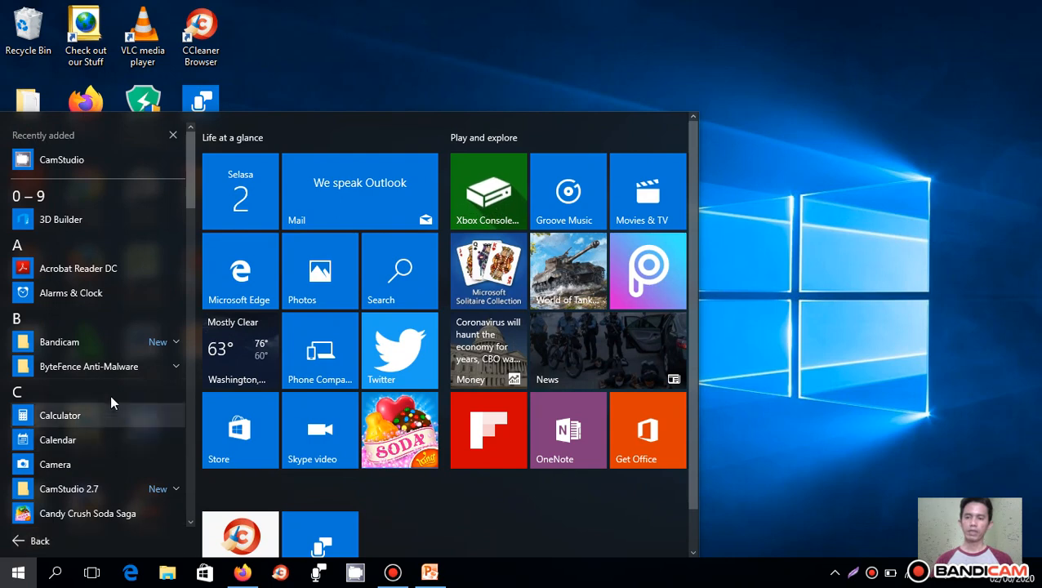
pyautogui.scroll(-2, 111, 396)
pyautogui.scroll(-10, 113, 408)
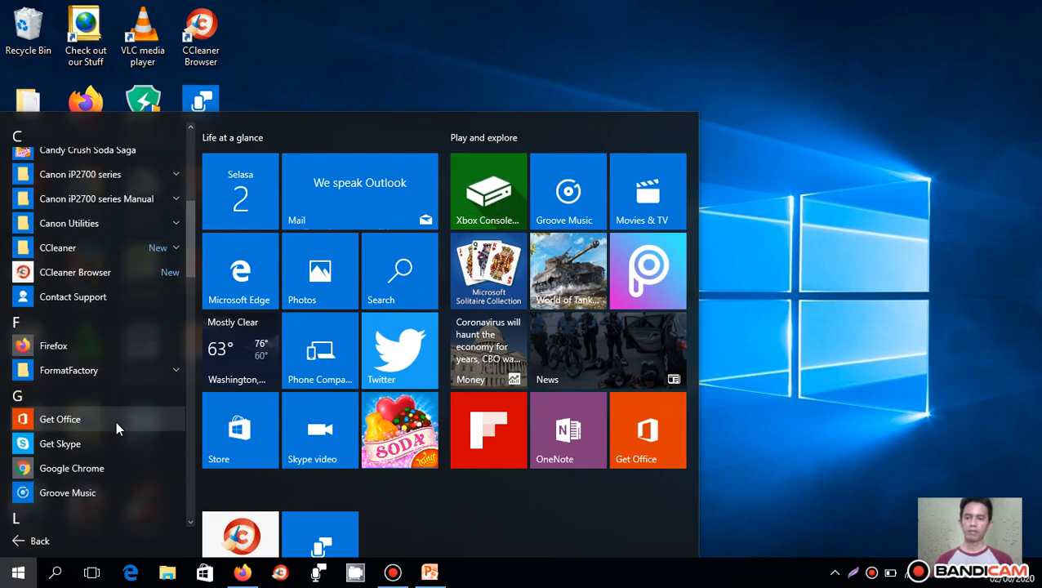
pyautogui.scroll(-5, 116, 422)
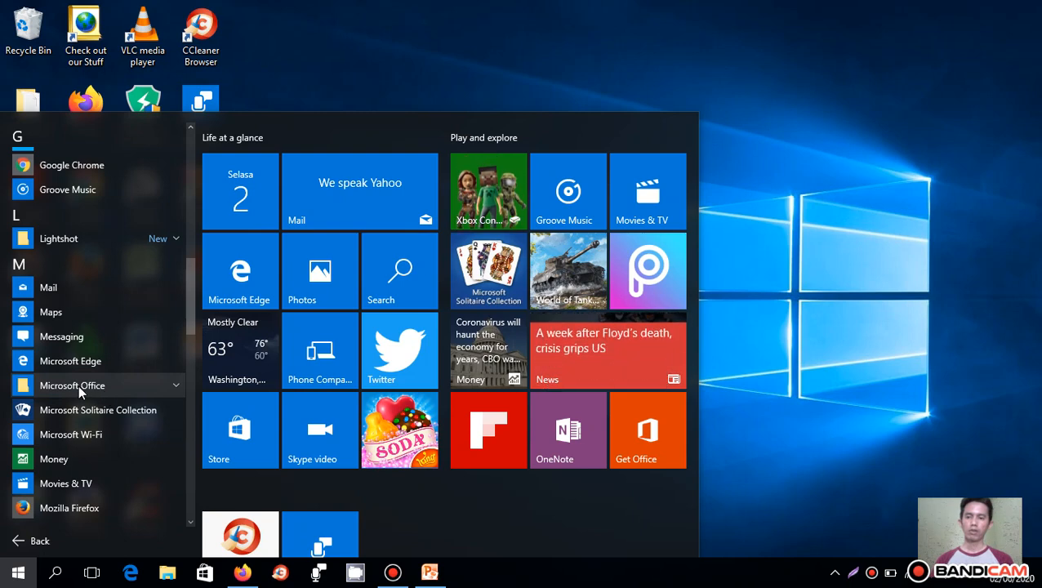
pyautogui.click(151, 386)
pyautogui.scroll(-4, 109, 423)
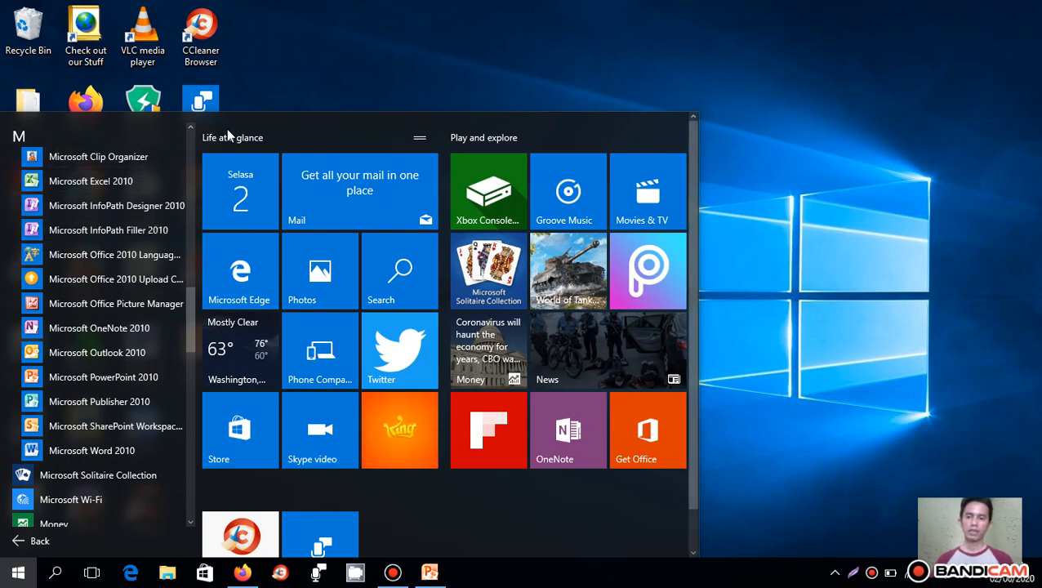
pyautogui.click(18, 572)
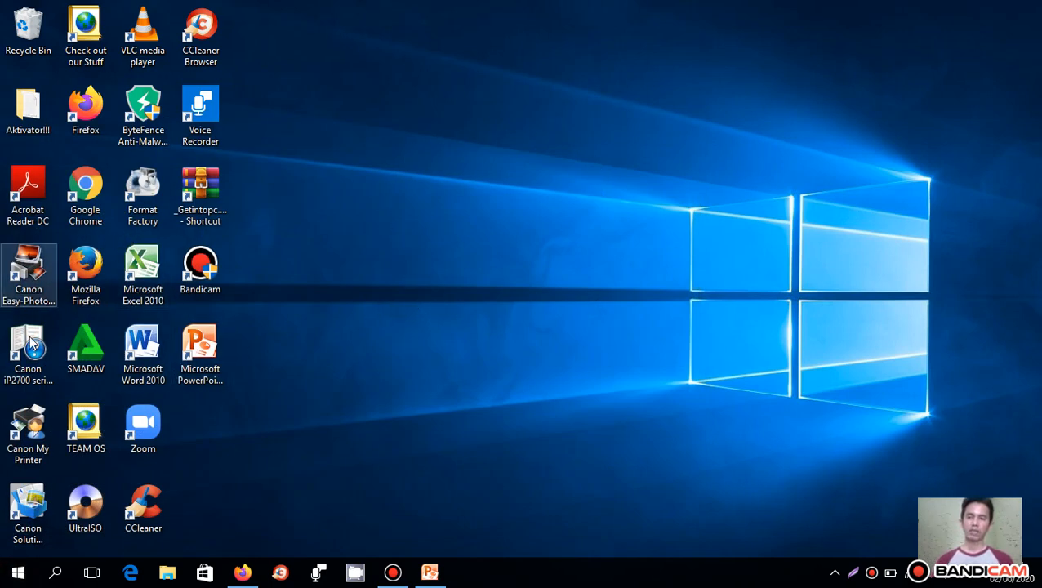
# - Delete the Microsoft Excel 2010 shortcut from the desktop
pyautogui.click(143, 272)
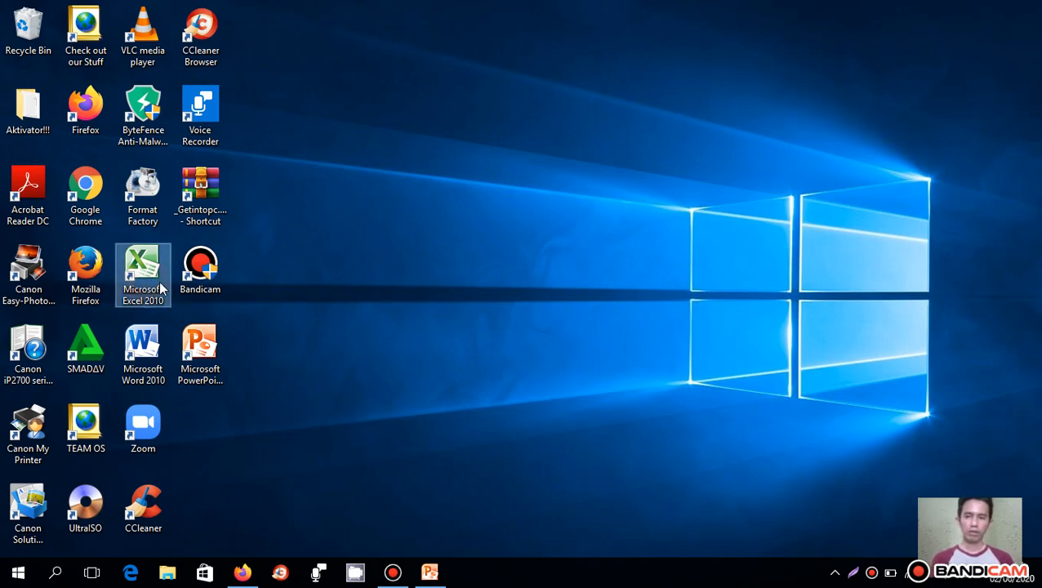
pyautogui.press('Delete')
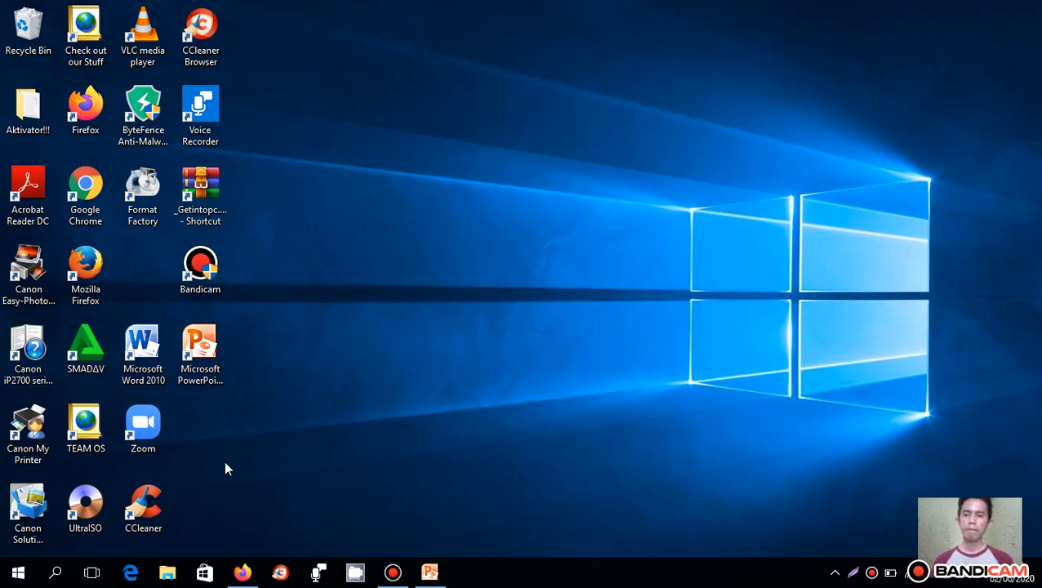
# - Launch Excel 2010 from the Microsoft Office folder of the installed apps list, dismiss the activation wizard and close Excel
pyautogui.click(23, 574)
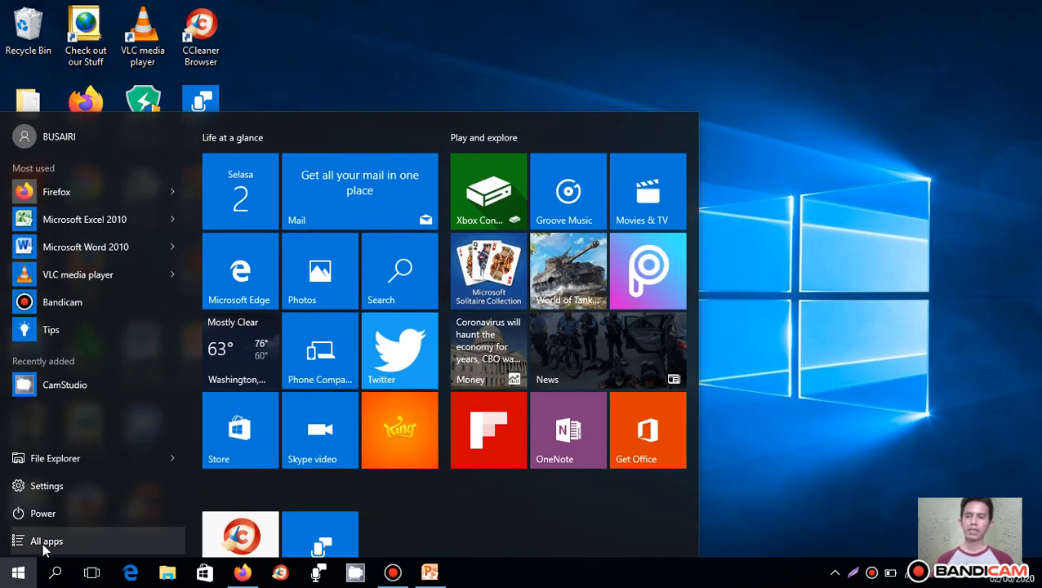
pyautogui.click(45, 547)
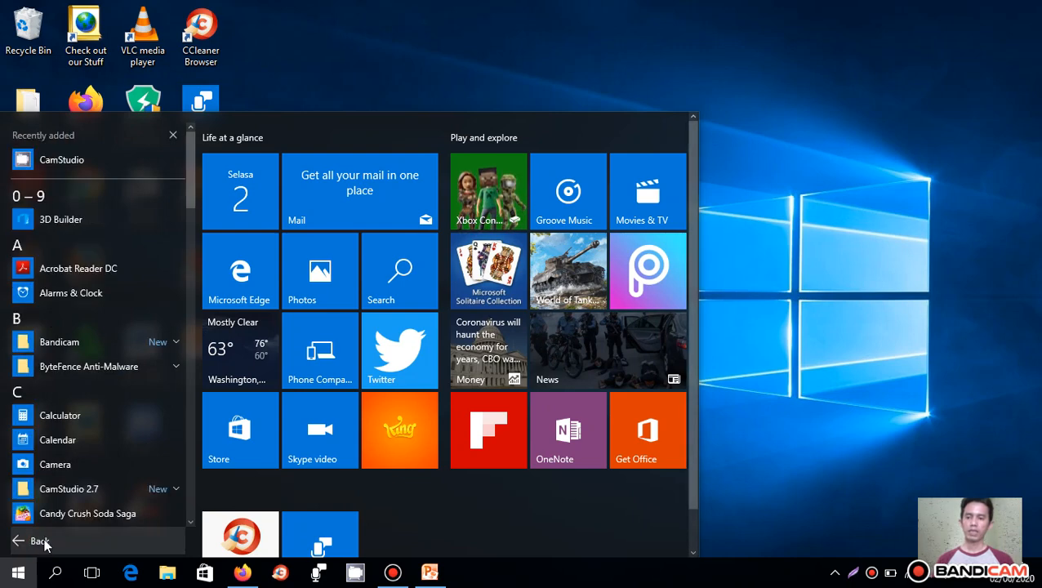
pyautogui.scroll(-5, 86, 431)
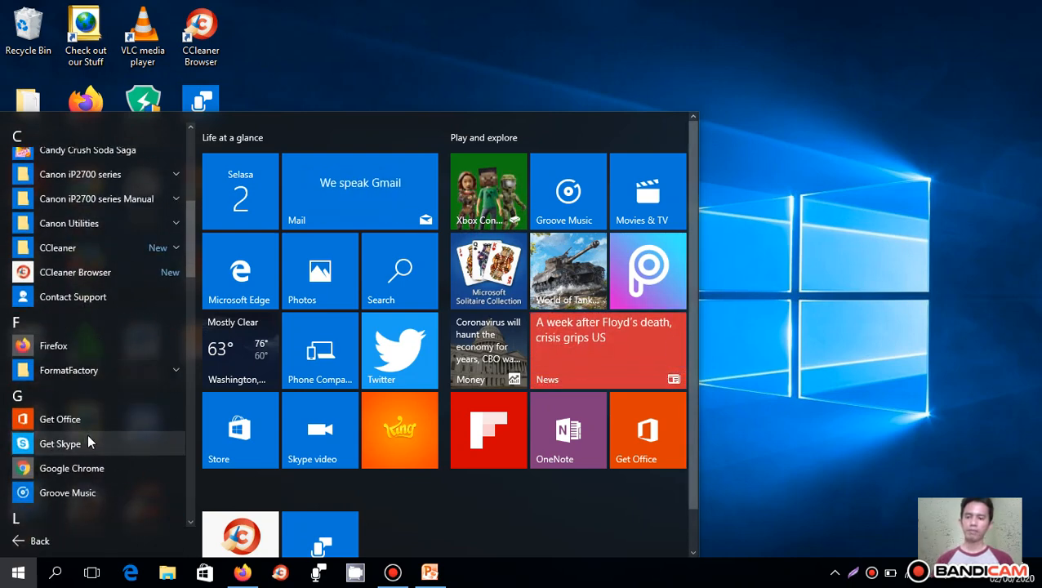
pyautogui.scroll(-4, 111, 364)
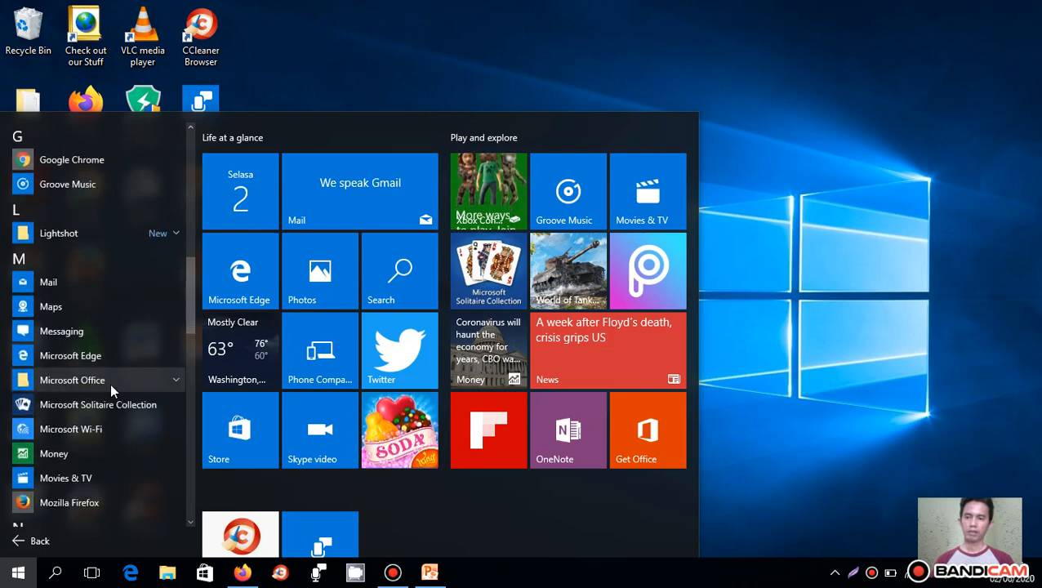
pyautogui.scroll(-1, 110, 382)
pyautogui.click(106, 328)
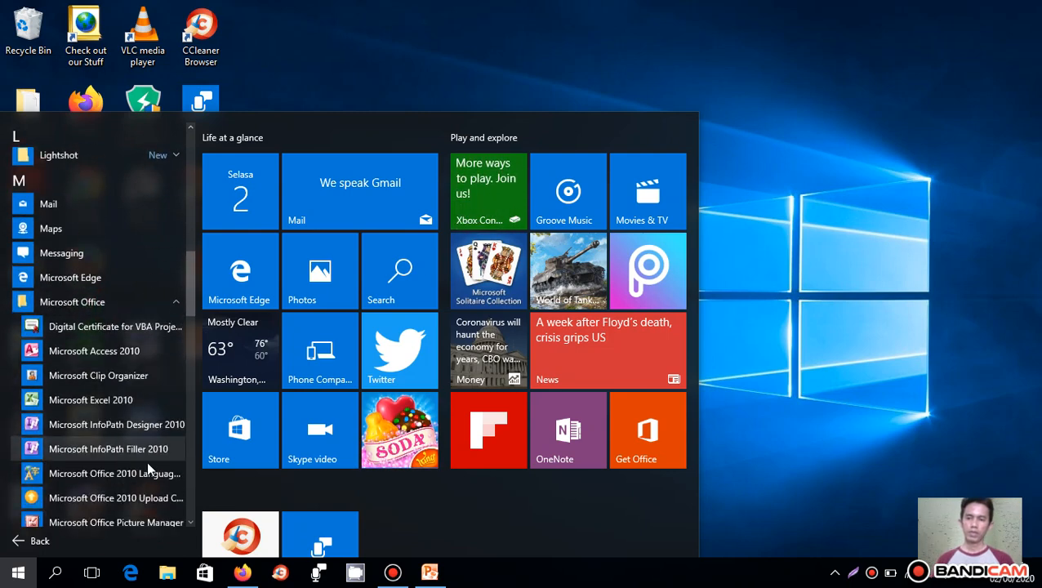
pyautogui.scroll(-3, 145, 460)
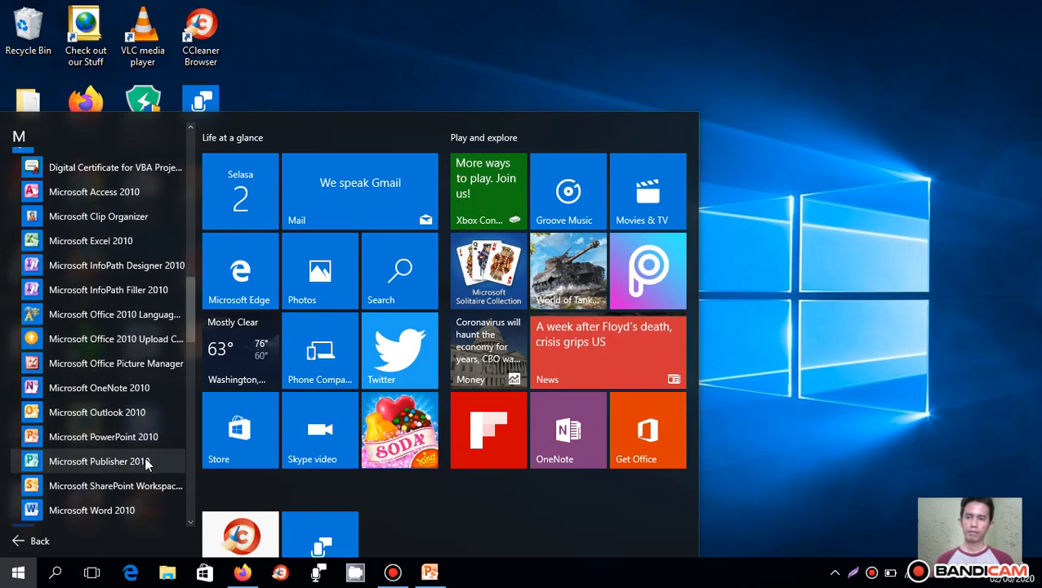
pyautogui.click(79, 243)
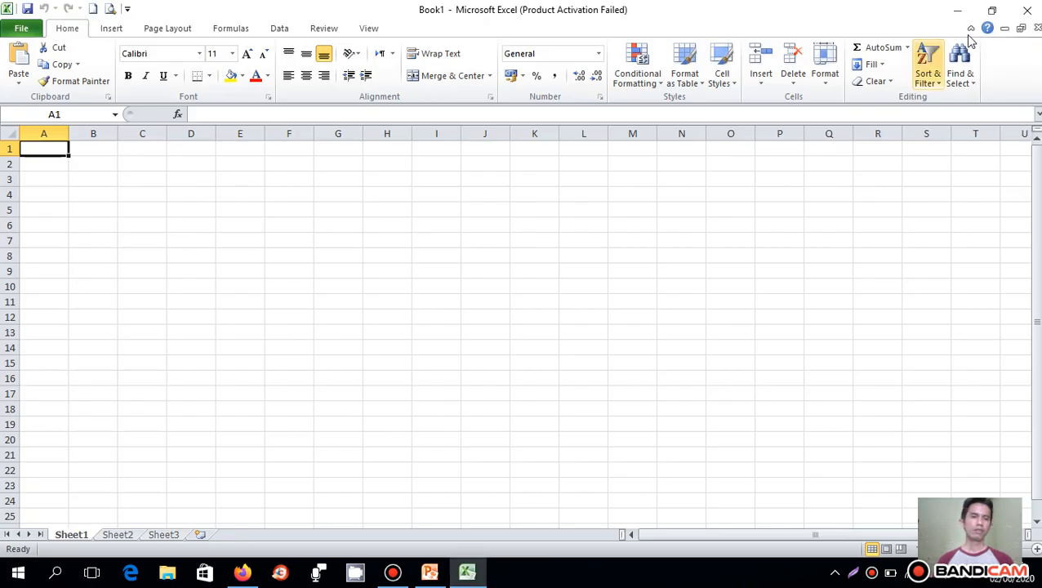
pyautogui.click(678, 432)
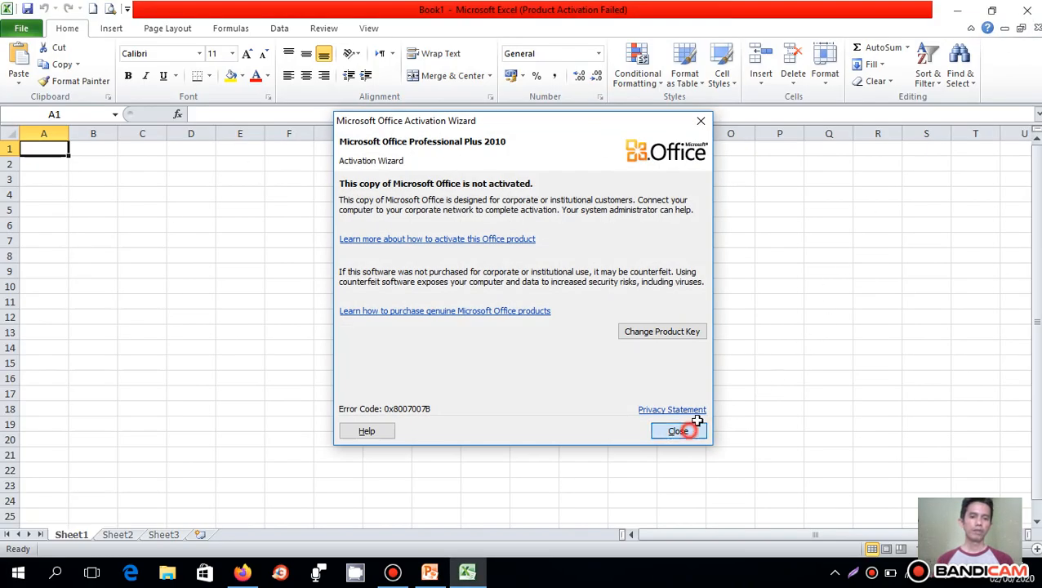
pyautogui.click(1030, 13)
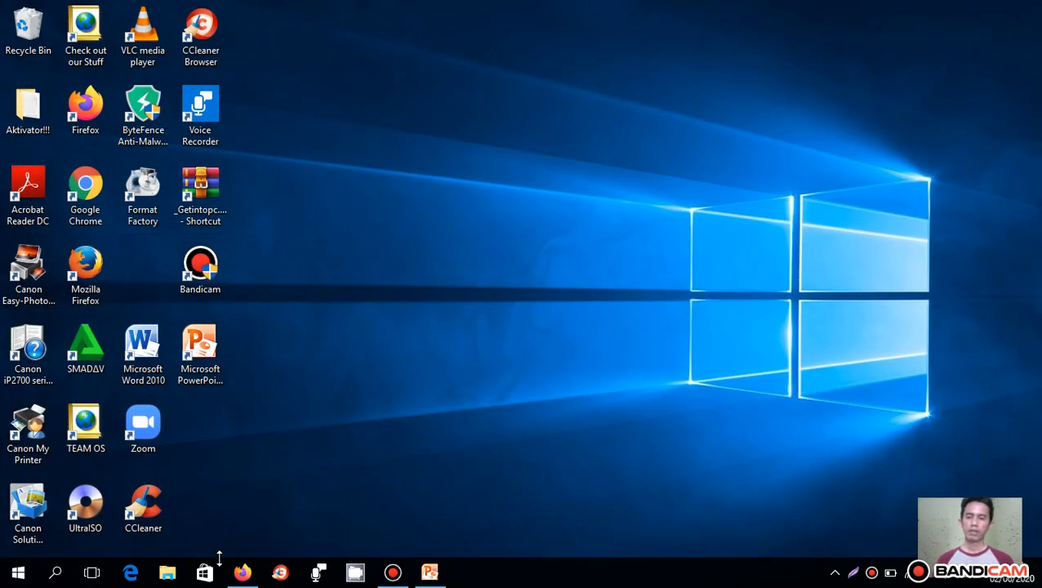
# - Create a desktop shortcut for Microsoft Excel 2010 from the installed apps list and place it between the Format Factory and Word icons
pyautogui.click(18, 571)
pyautogui.click(33, 538)
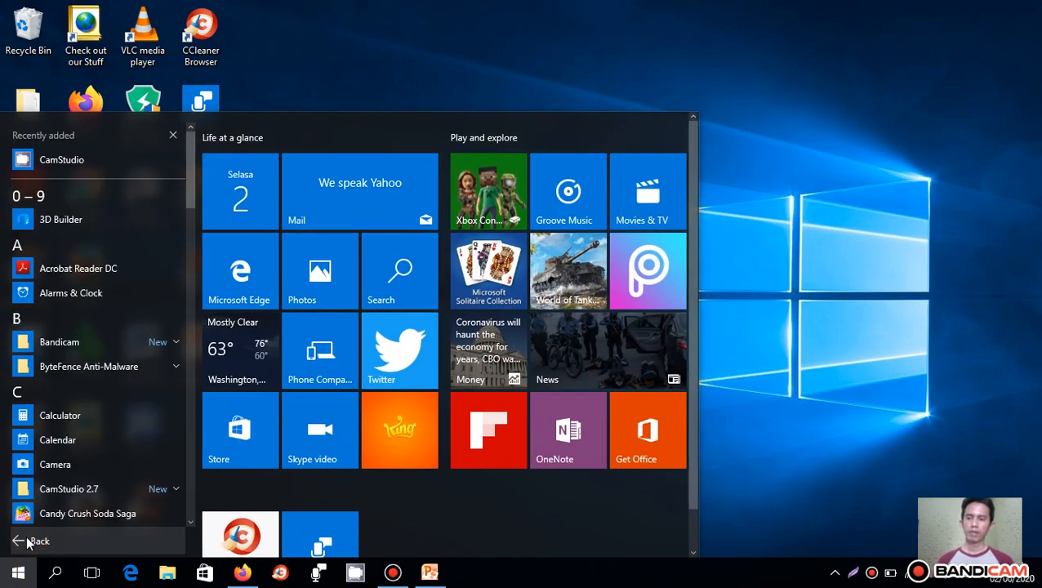
pyautogui.scroll(-2, 58, 441)
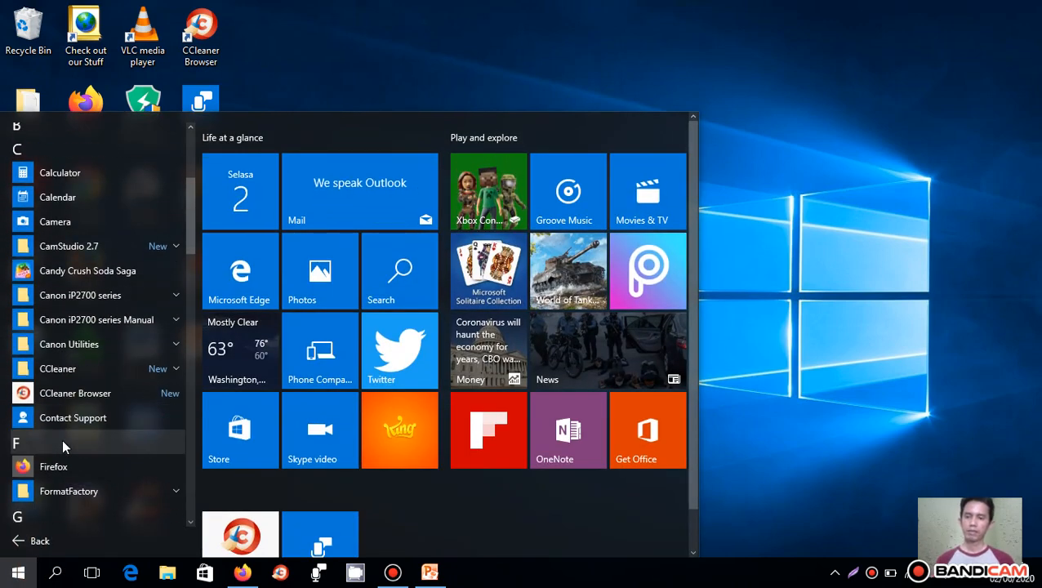
pyautogui.scroll(-3, 62, 439)
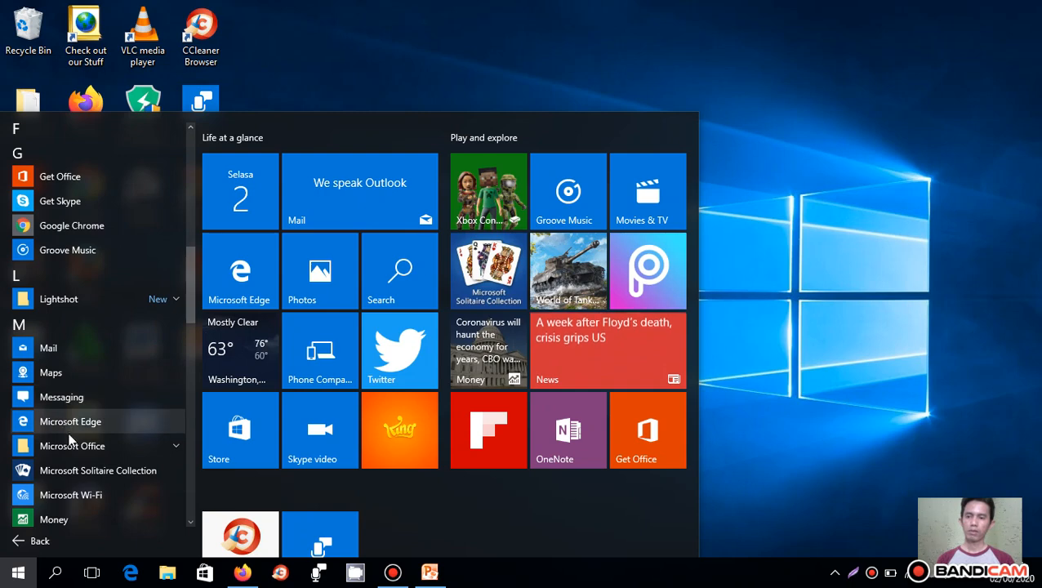
pyautogui.click(74, 447)
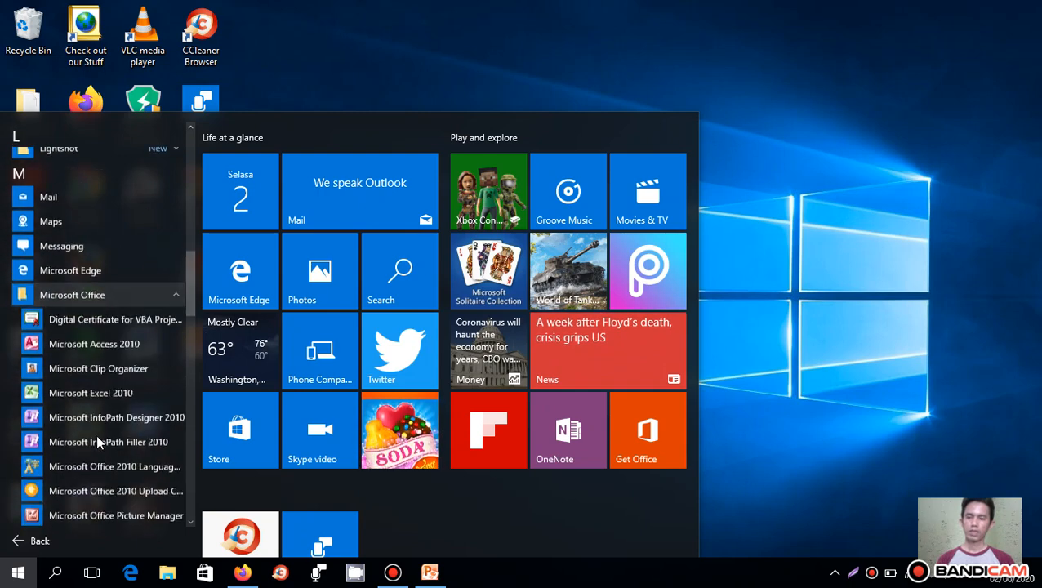
pyautogui.moveTo(86, 238); pyautogui.dragTo(371, 57)
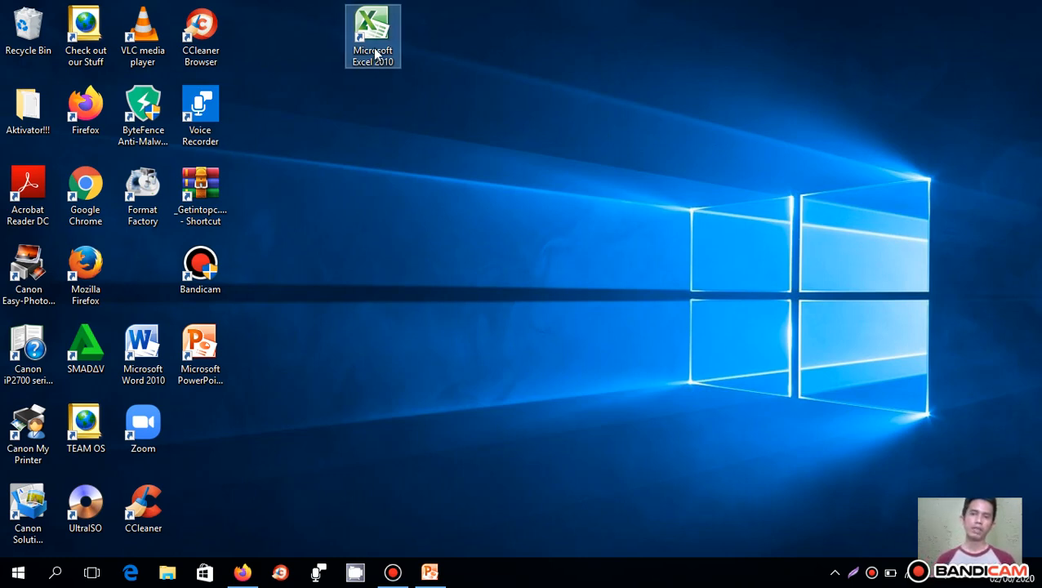
pyautogui.moveTo(373, 47); pyautogui.dragTo(145, 273)
pyautogui.click(368, 264)
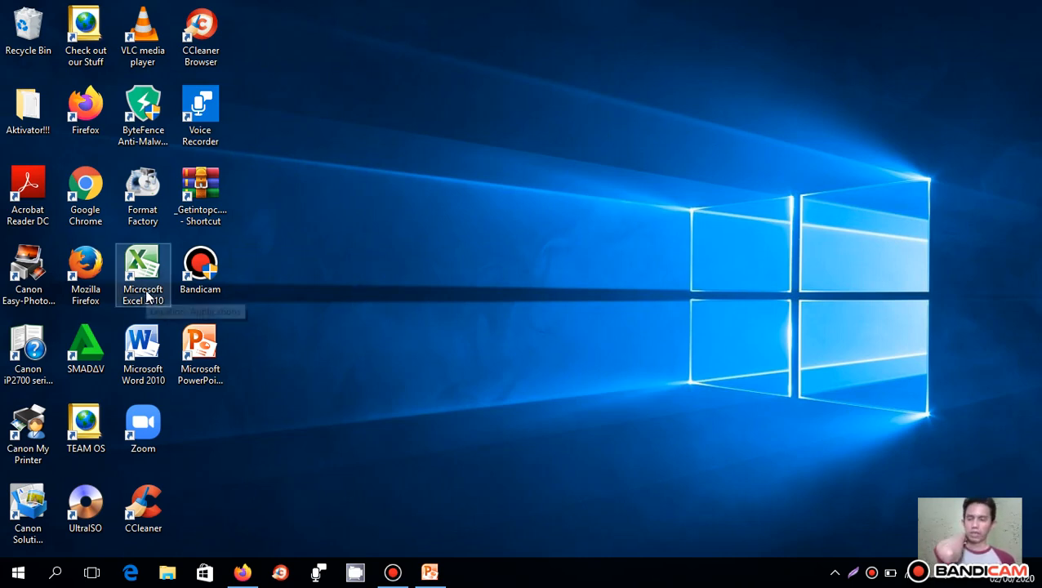
# - Open Excel 2010 from the Microsoft Office folder of the installed apps list and dismiss the activation wizard
pyautogui.click(17, 571)
pyautogui.click(49, 541)
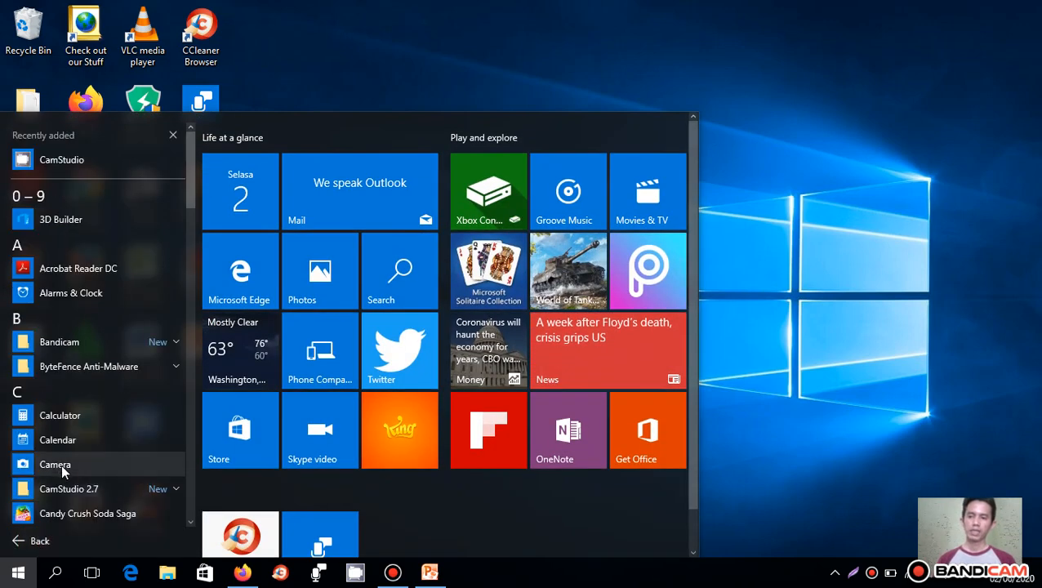
pyautogui.scroll(-3, 61, 464)
pyautogui.scroll(-3, 98, 343)
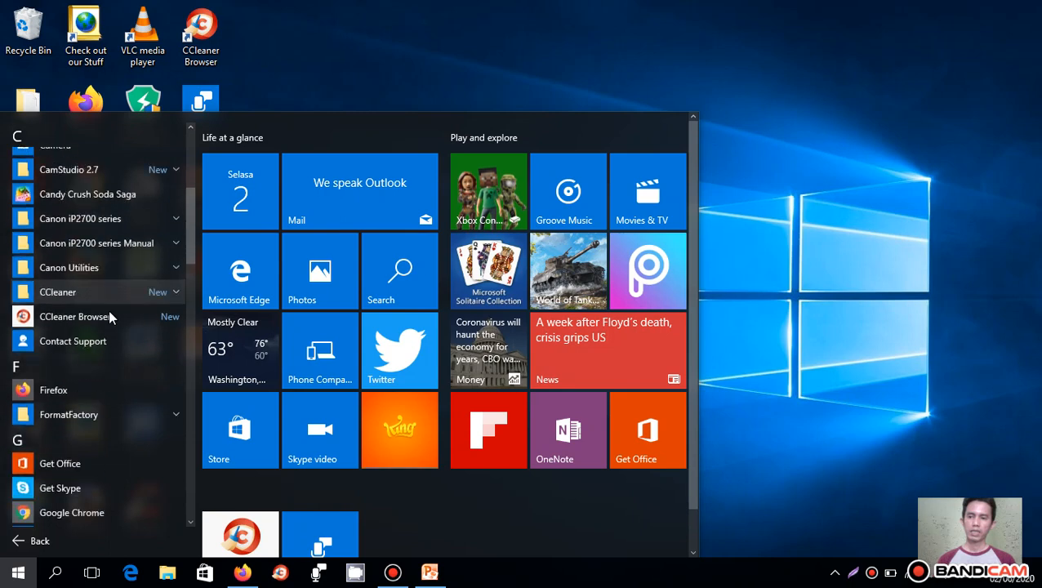
pyautogui.scroll(-2, 76, 422)
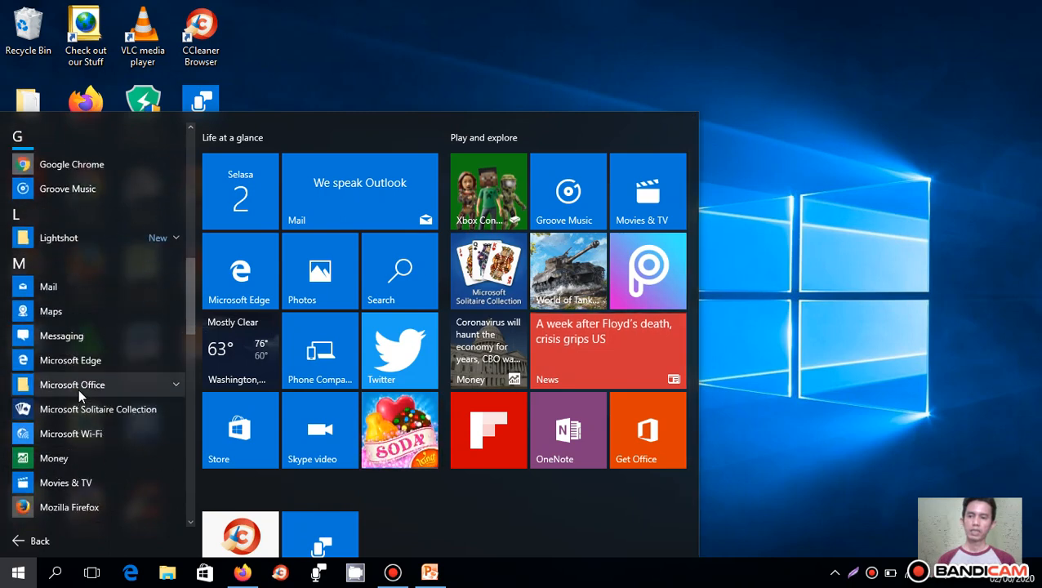
pyautogui.click(80, 387)
pyautogui.scroll(-2, 86, 327)
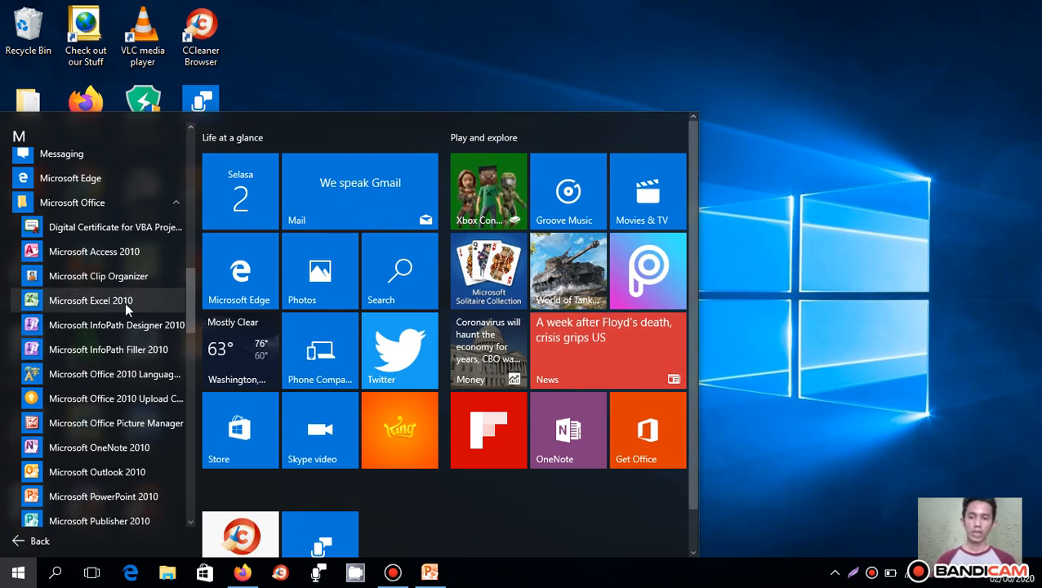
pyautogui.click(90, 301)
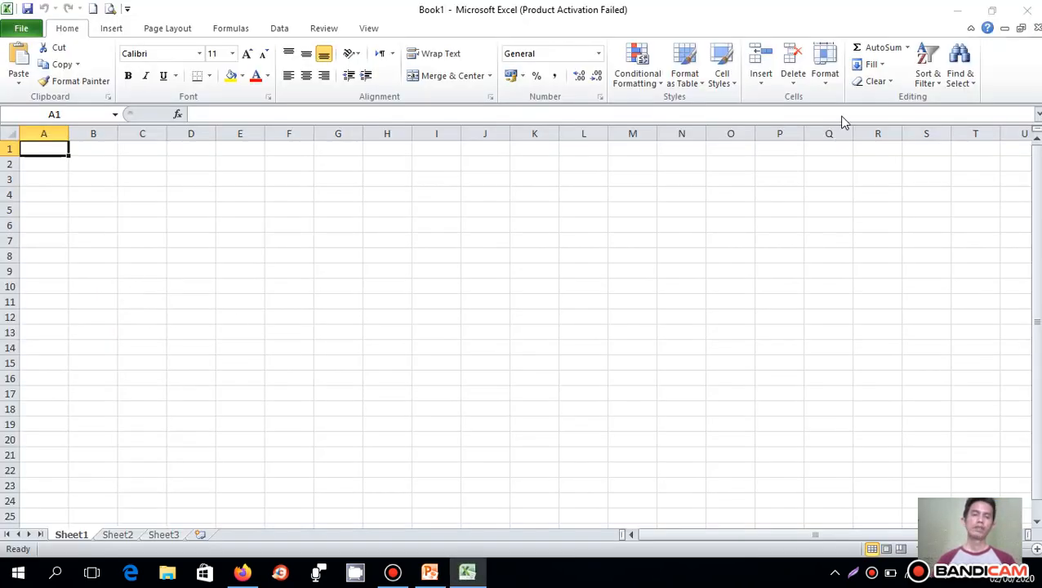
pyautogui.click(703, 432)
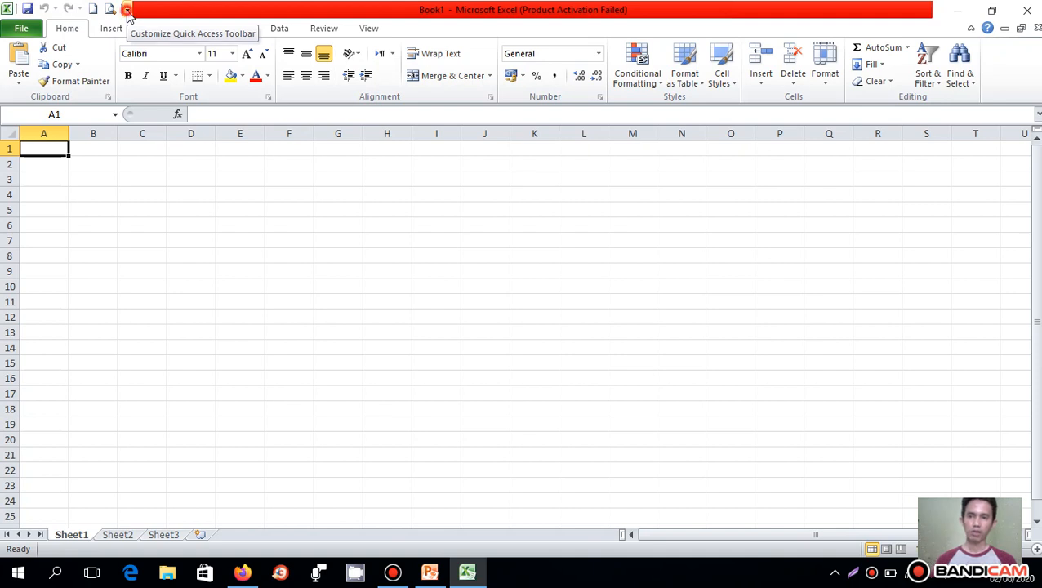
# - Add the Open command to the Quick Access Toolbar
pyautogui.click(128, 10)
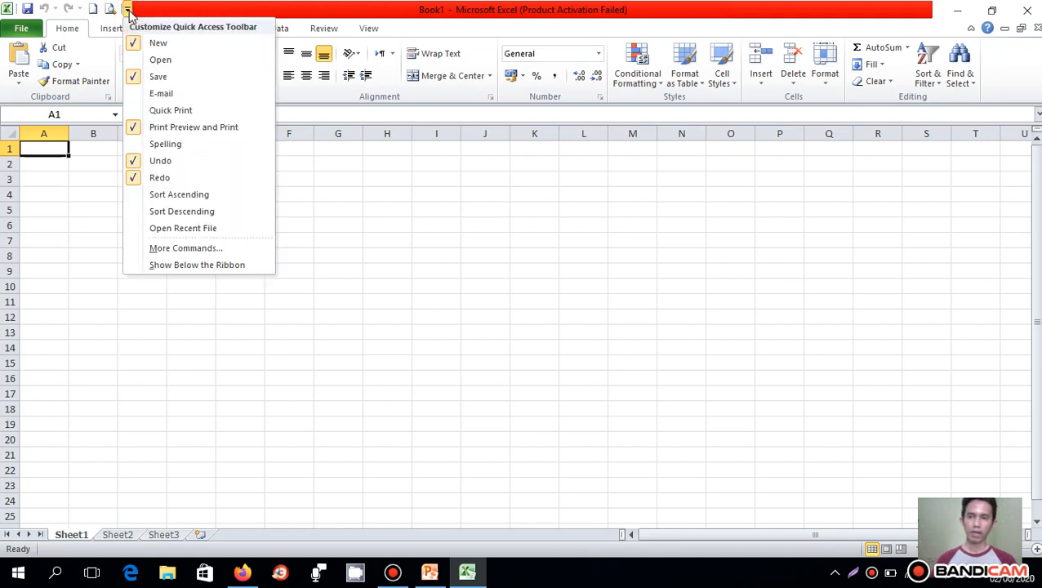
pyautogui.click(135, 62)
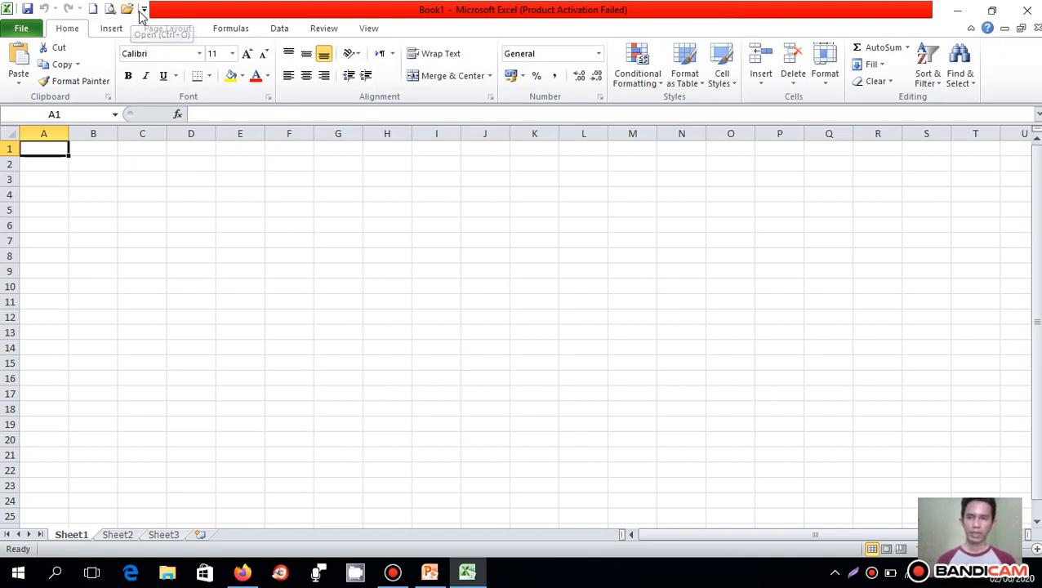
# - Examine the Quick Access Toolbar customization options and the commands on each ribbon tab from File through View
pyautogui.click(143, 10)
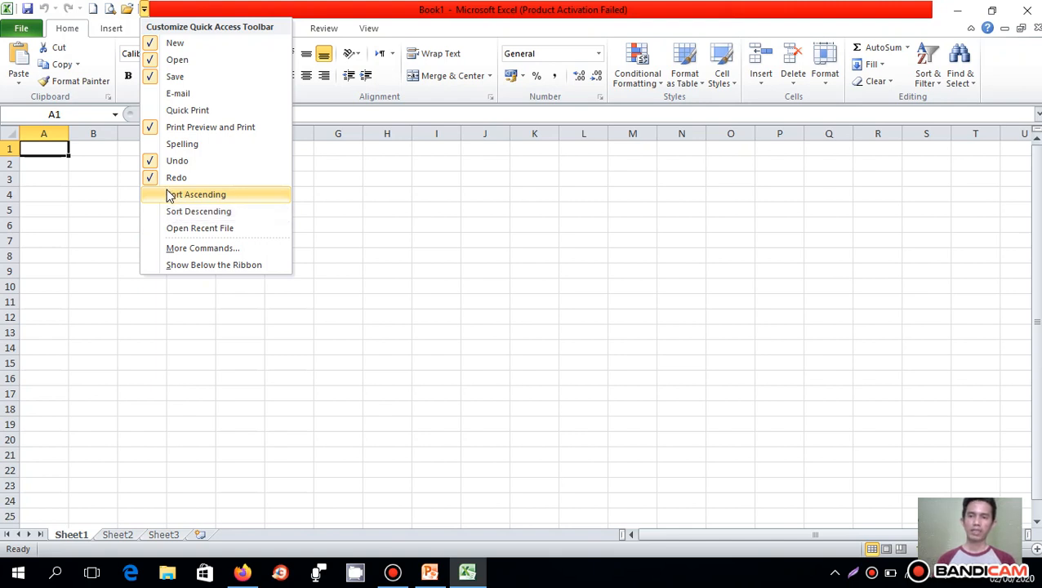
pyautogui.click(105, 185)
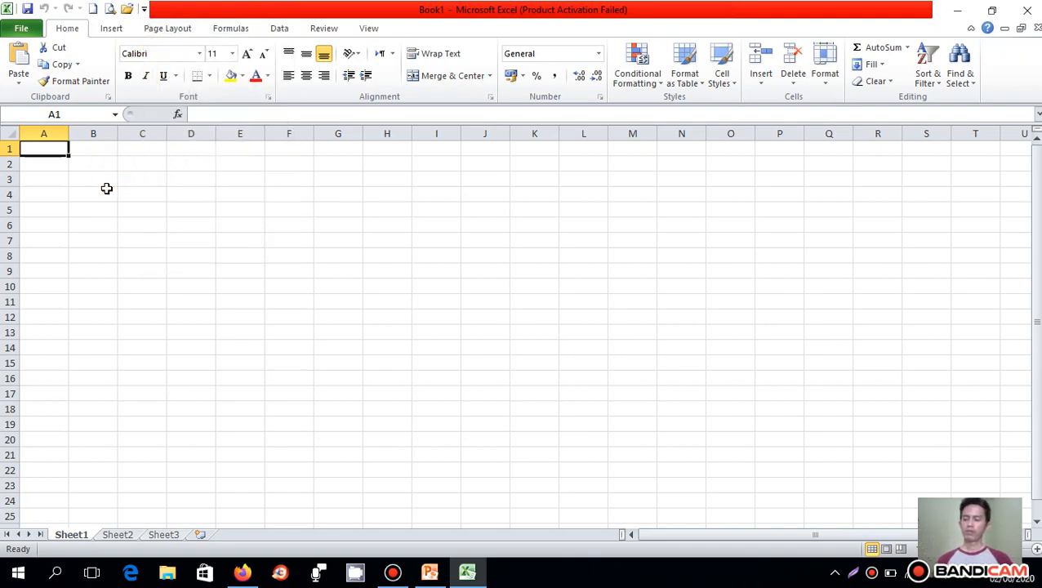
pyautogui.click(22, 30)
pyautogui.click(68, 29)
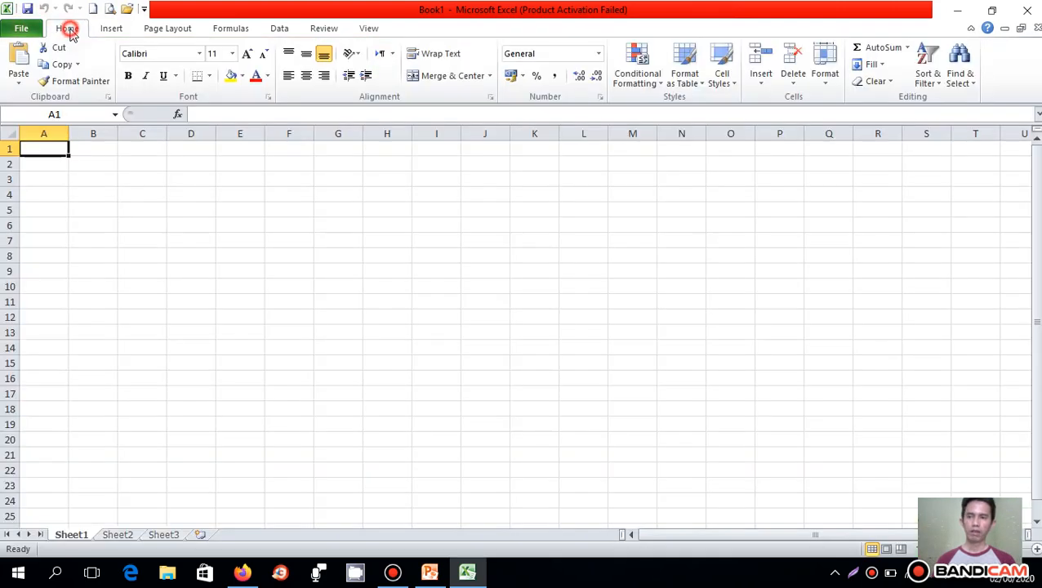
pyautogui.click(115, 30)
pyautogui.click(170, 29)
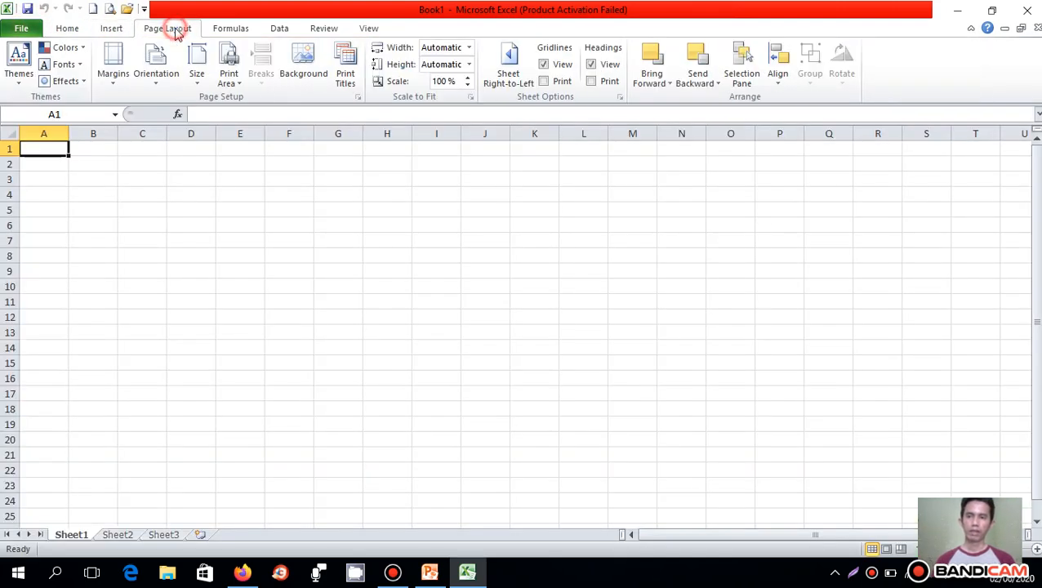
pyautogui.click(233, 29)
pyautogui.click(281, 30)
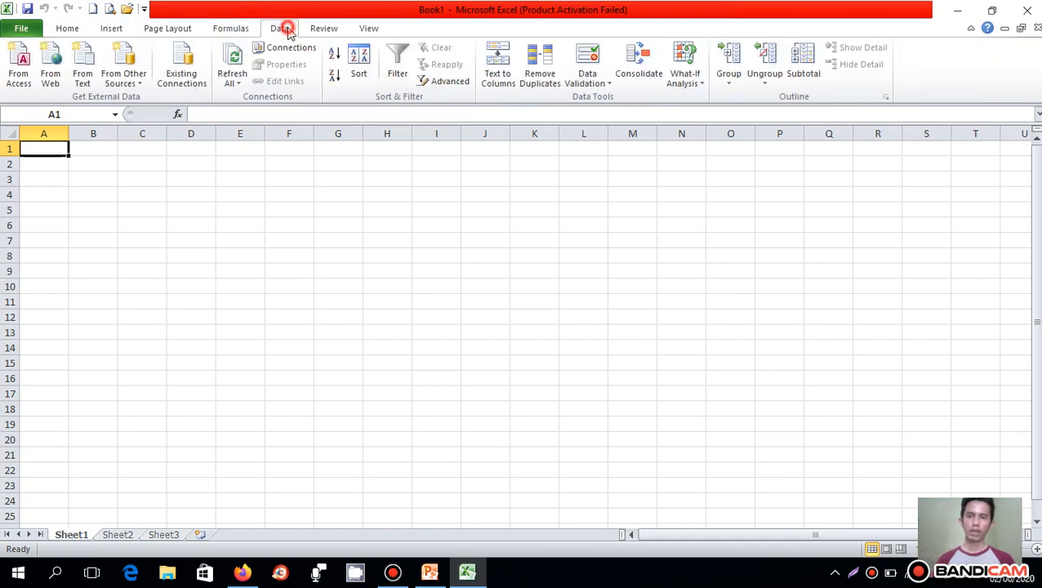
pyautogui.click(319, 31)
pyautogui.click(364, 30)
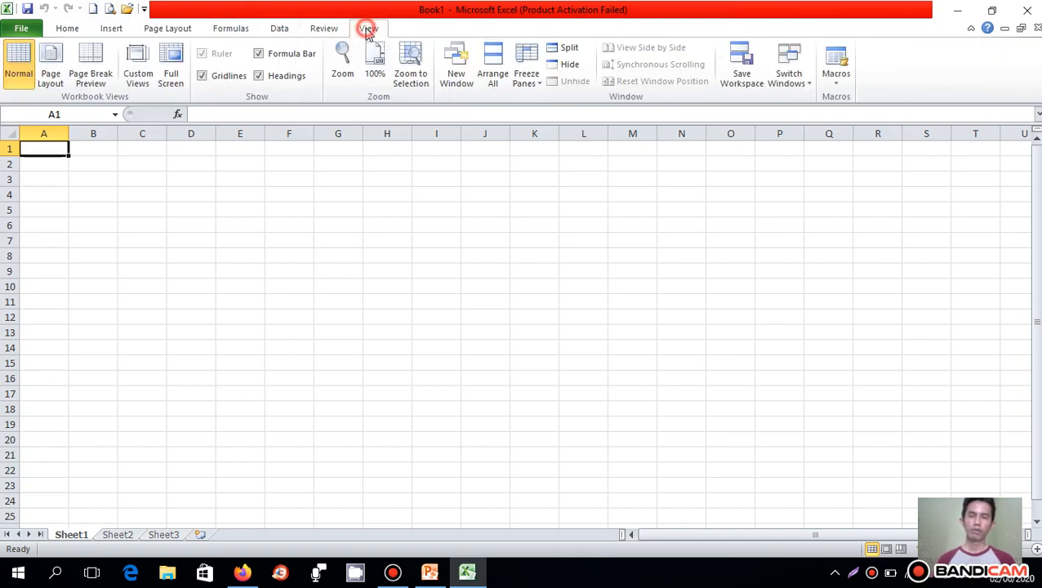
# - Start saving the workbook in the Documents folder and enter contoh as its file name
pyautogui.click(23, 30)
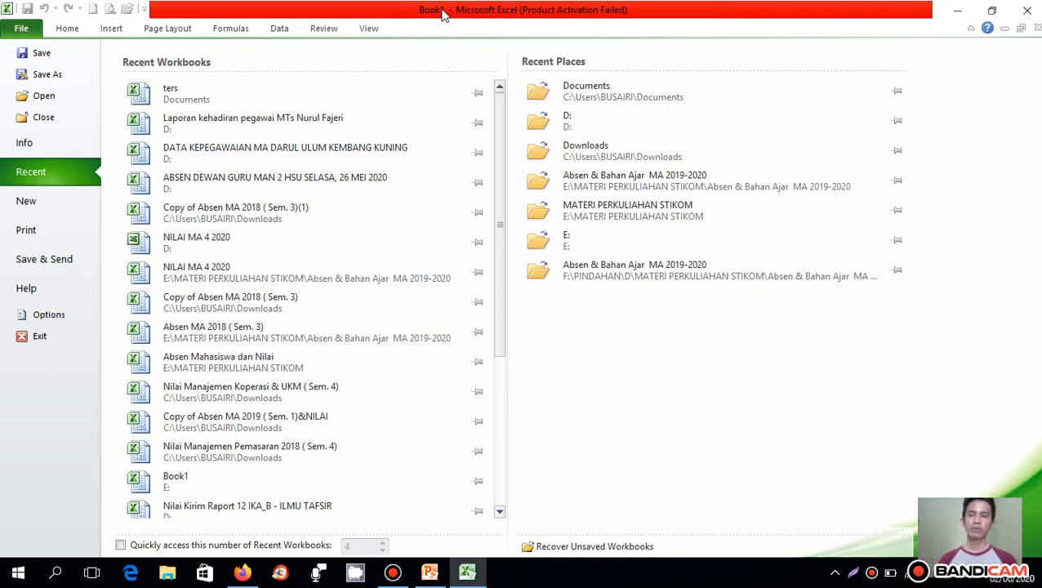
pyautogui.click(59, 54)
pyautogui.hotkey('ctrl', 's')
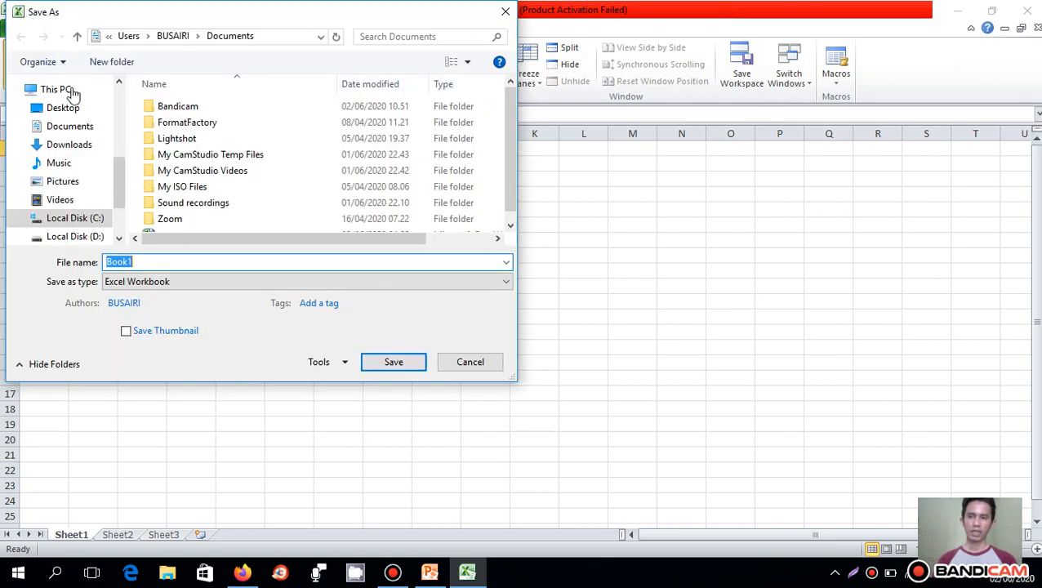
pyautogui.moveTo(225, 16); pyautogui.dragTo(472, 46)
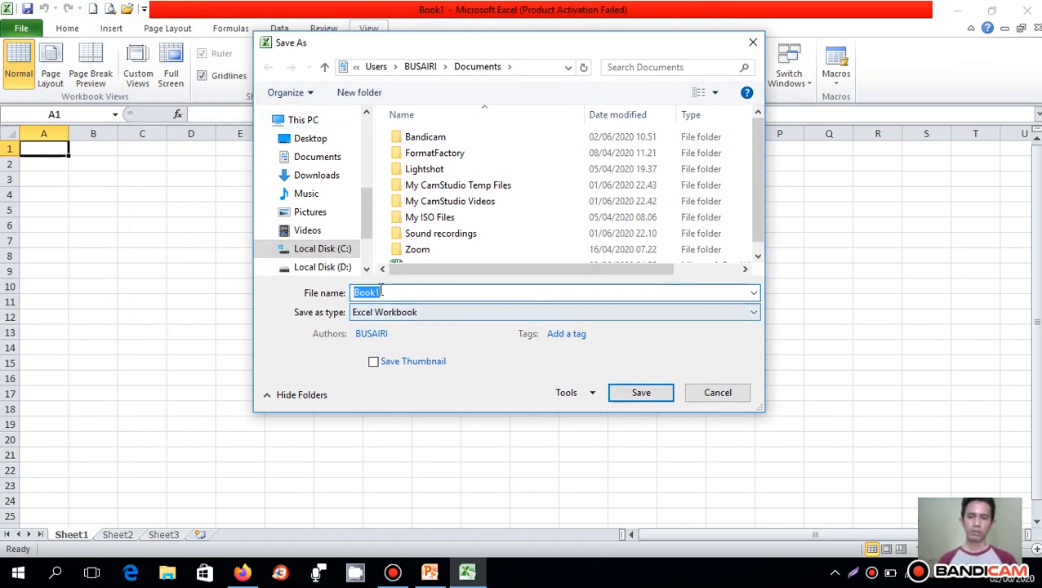
pyautogui.moveTo(386, 294); pyautogui.dragTo(333, 311)
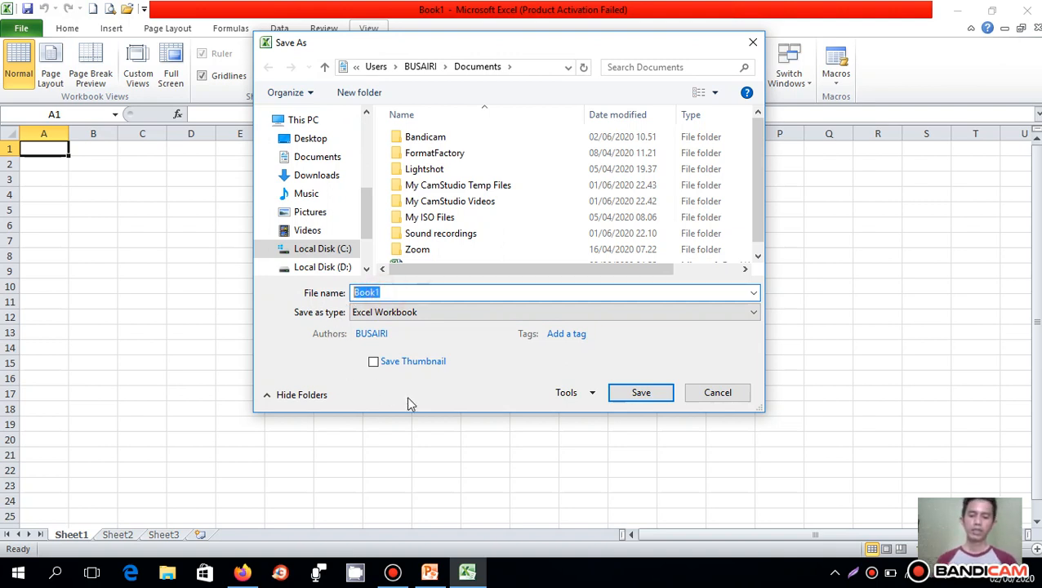
pyautogui.write('cont')
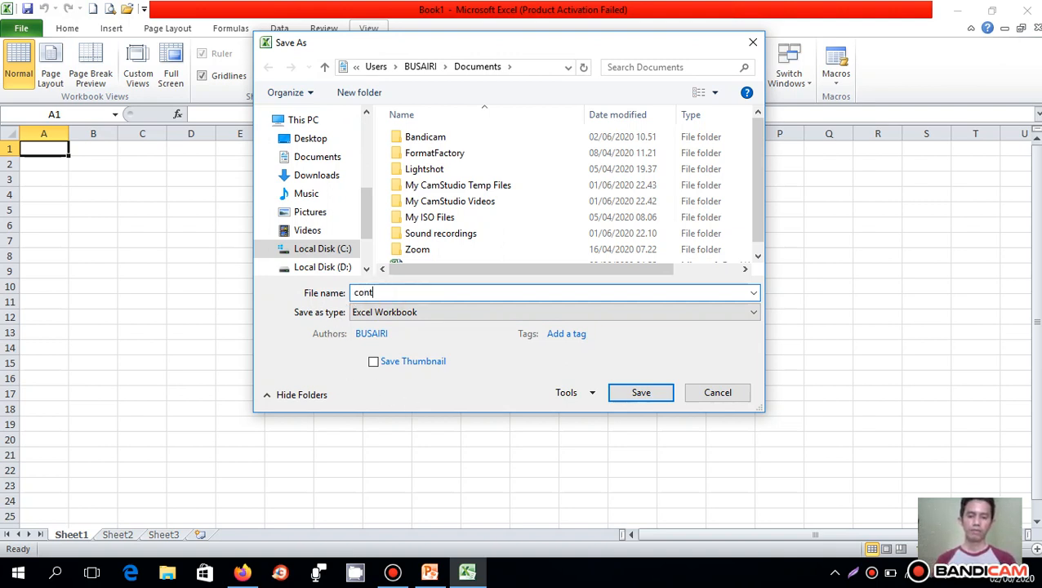
pyautogui.write('oh')
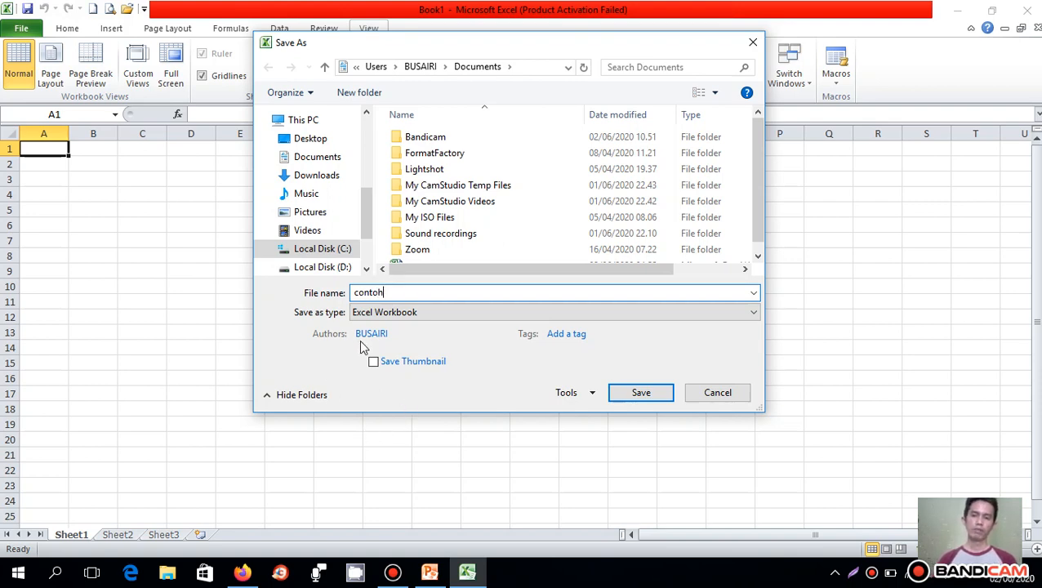
# - Review the available file formats and save the workbook as an Excel Workbook
pyautogui.click(419, 316)
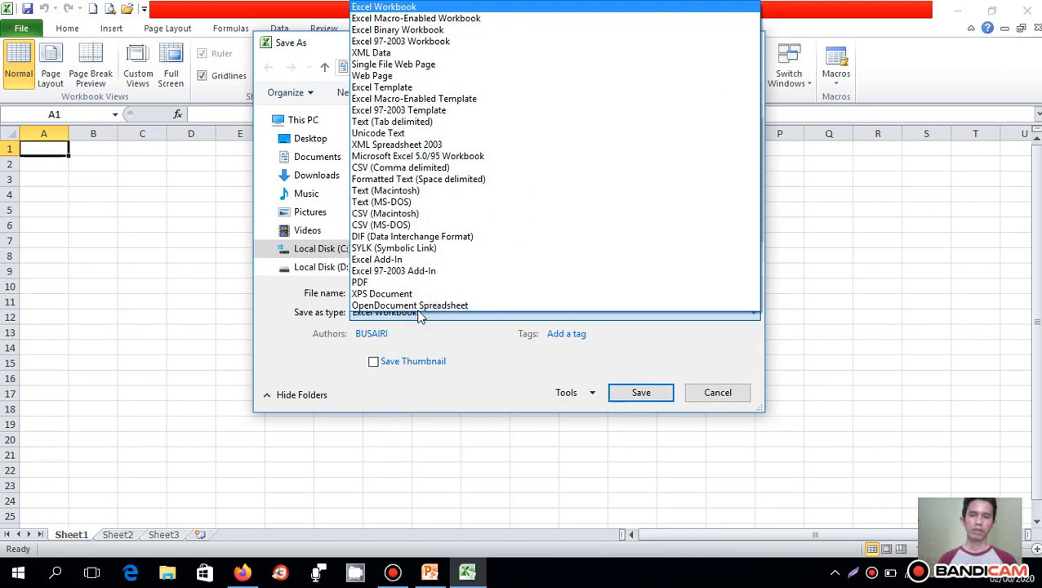
pyautogui.click(289, 319)
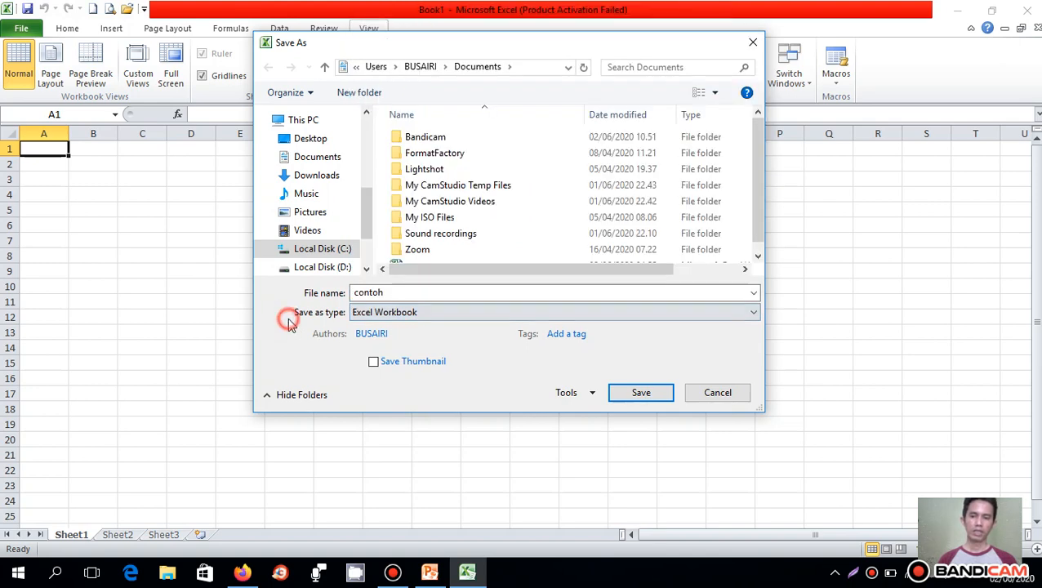
pyautogui.click(431, 317)
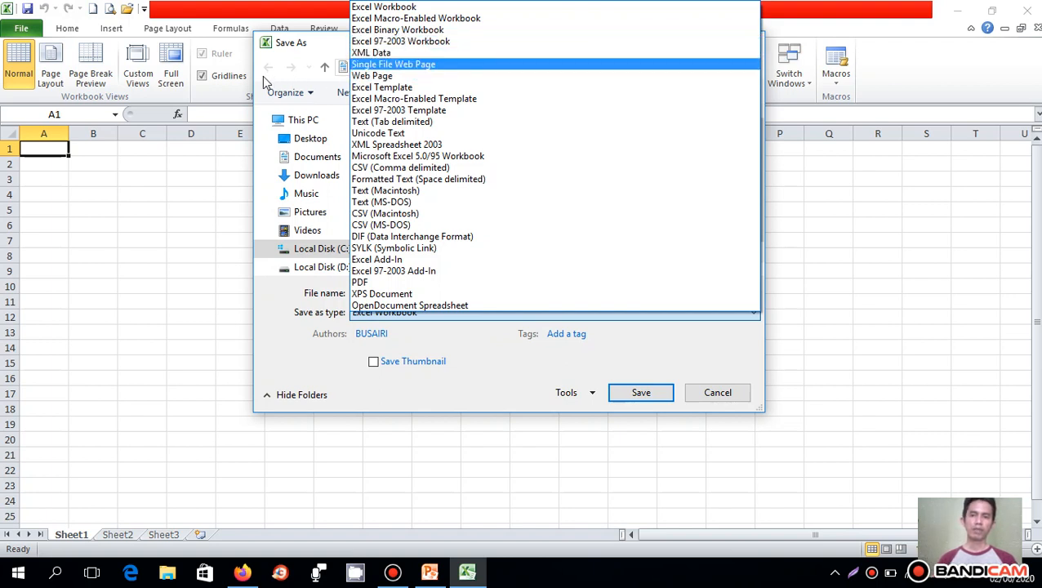
pyautogui.click(275, 362)
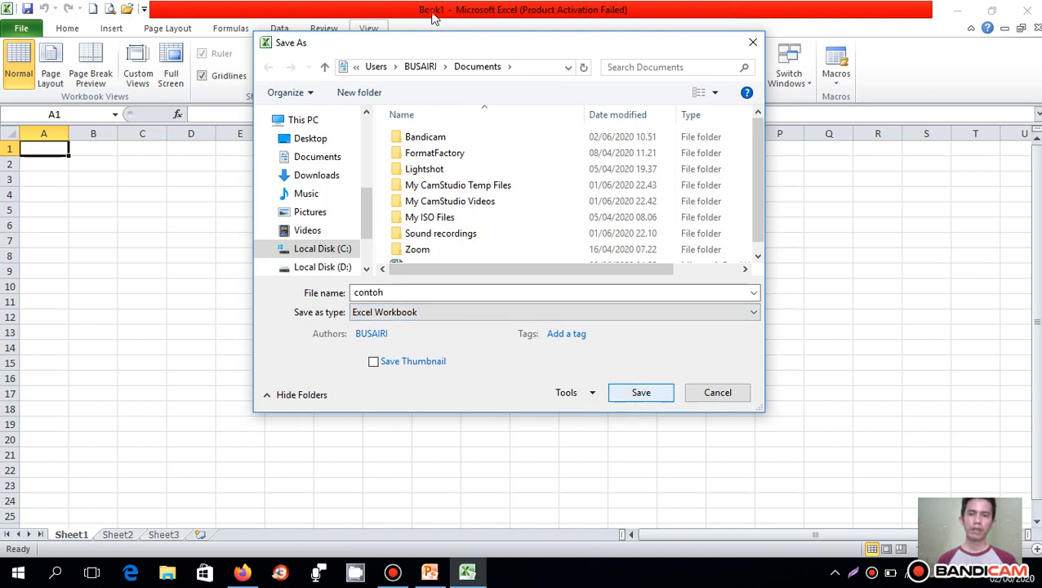
pyautogui.press('Return')
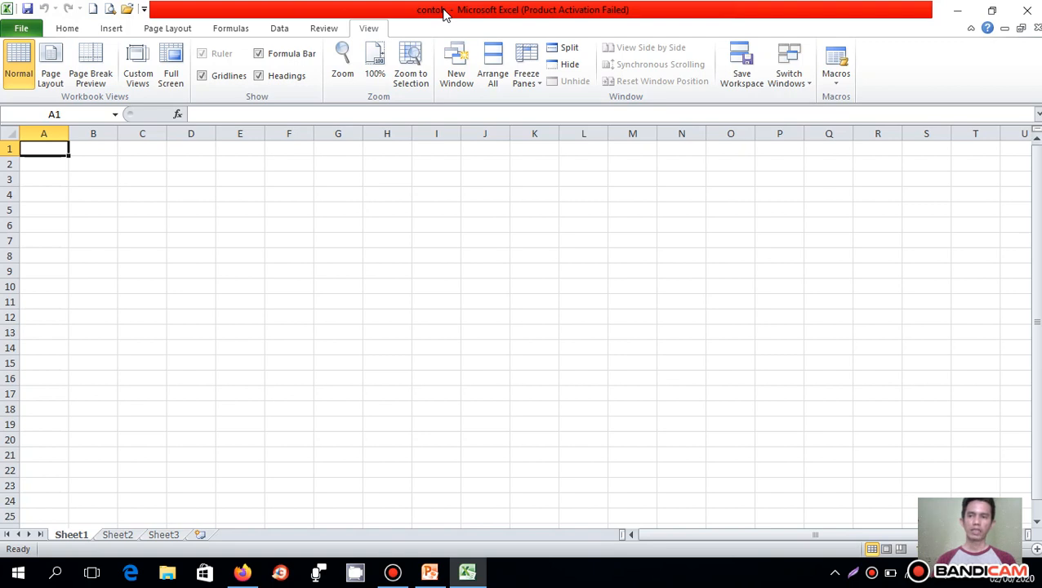
# - Check the Documents folder in the Save As dialog for the saved contoh file and cancel the dialog
pyautogui.click(21, 27)
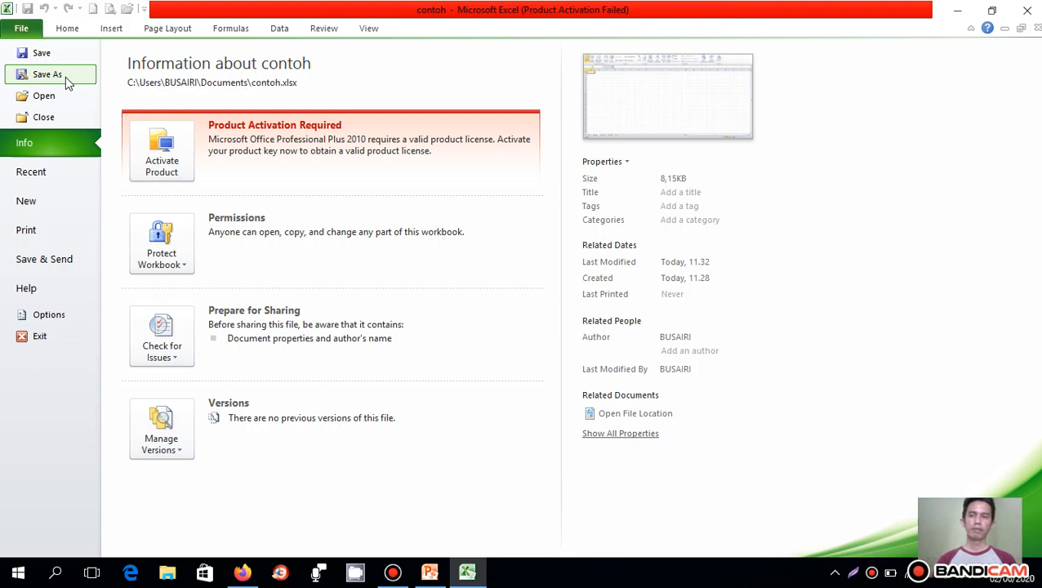
pyautogui.click(48, 74)
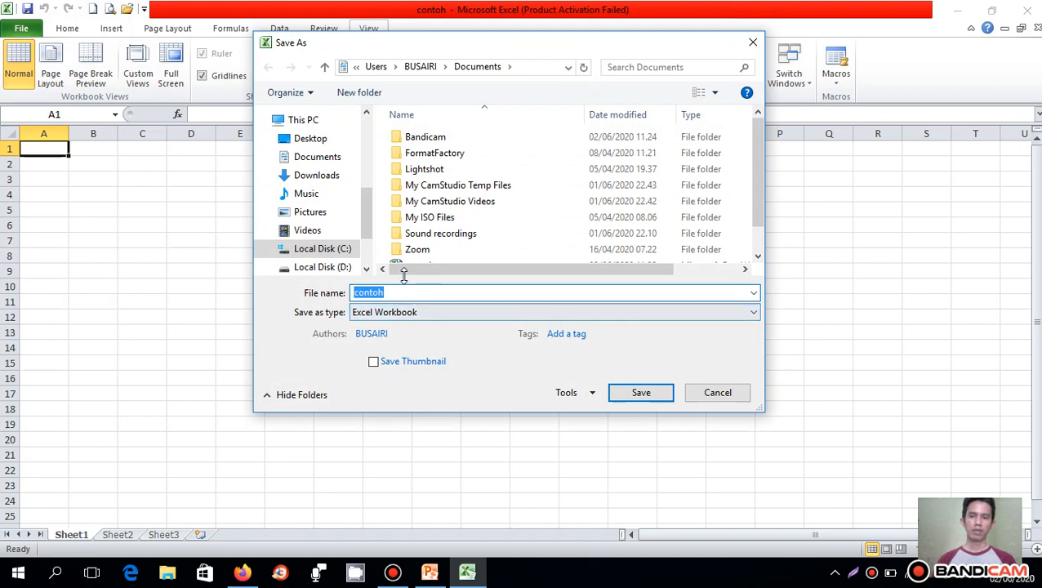
pyautogui.scroll(-1, 419, 255)
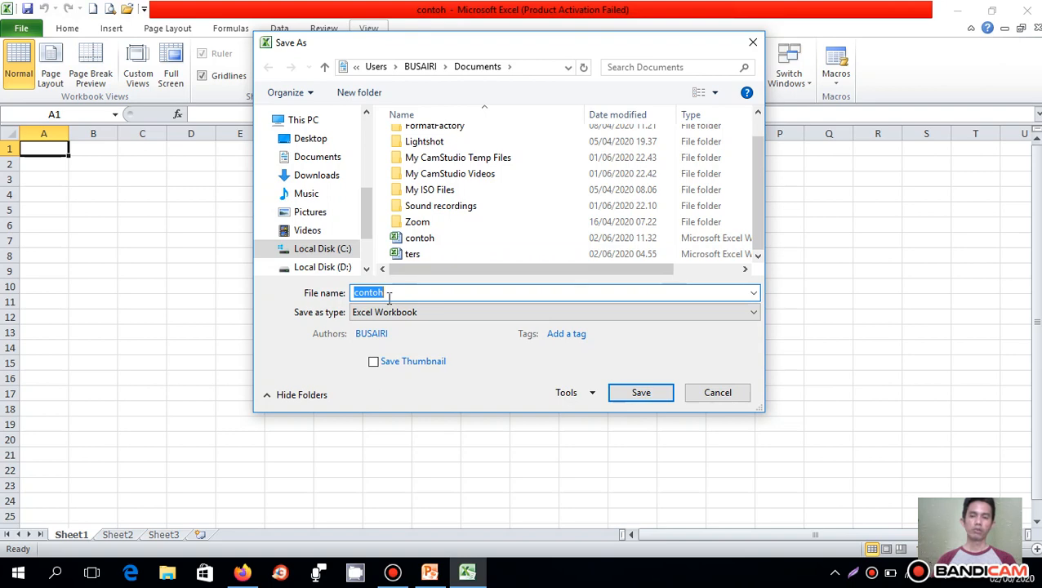
pyautogui.click(696, 394)
# - Examine the workbooks offered in the Open dialog and the File commands, and return to the Home commands
pyautogui.click(21, 28)
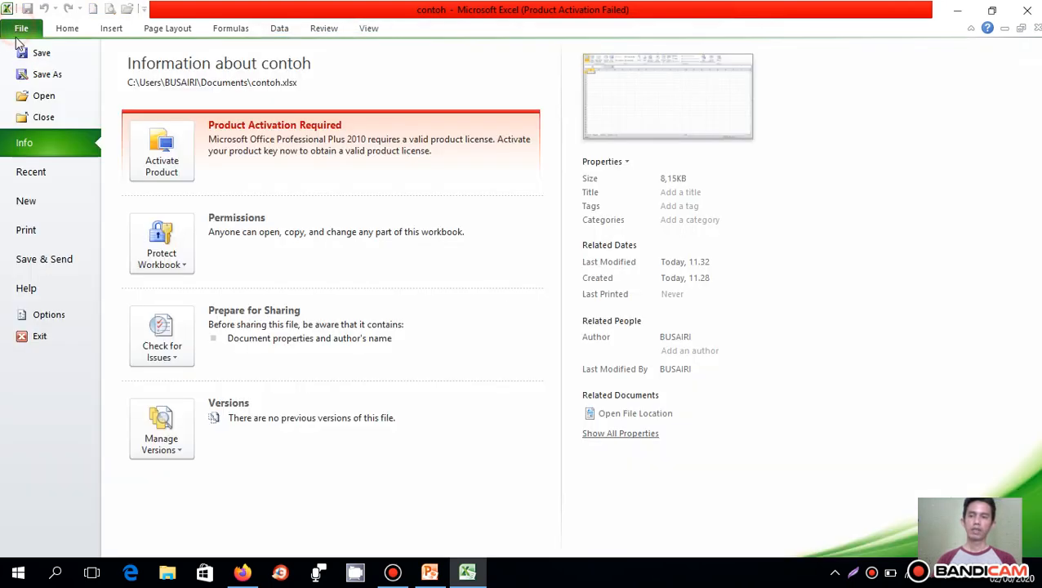
pyautogui.click(60, 96)
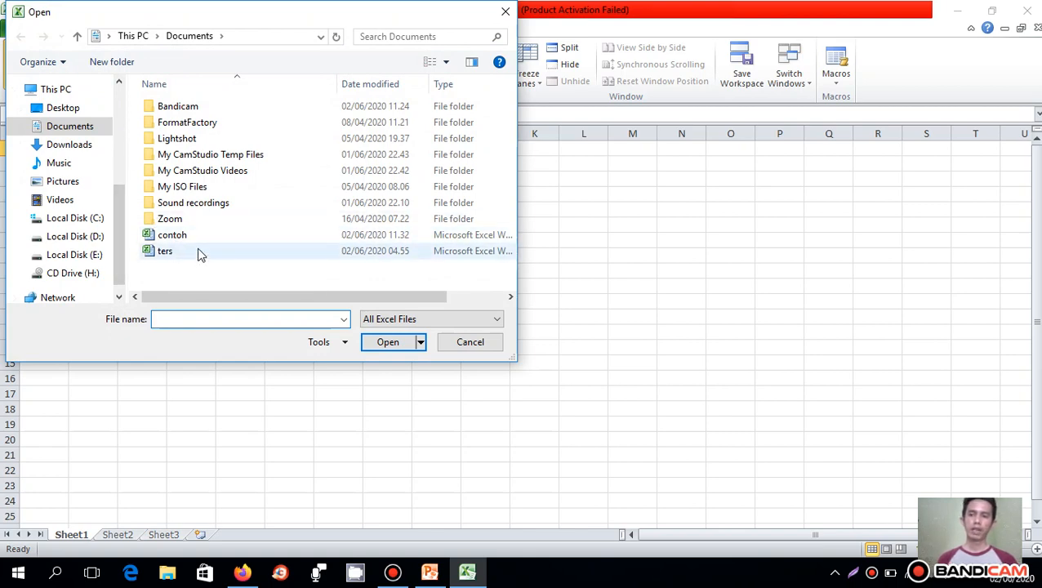
pyautogui.click(459, 343)
pyautogui.click(20, 30)
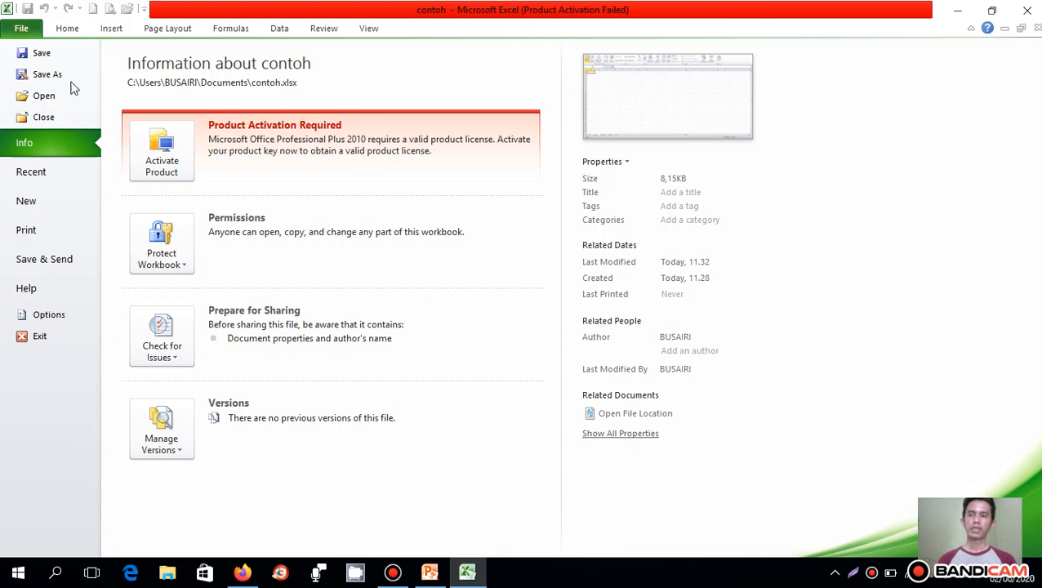
pyautogui.click(67, 29)
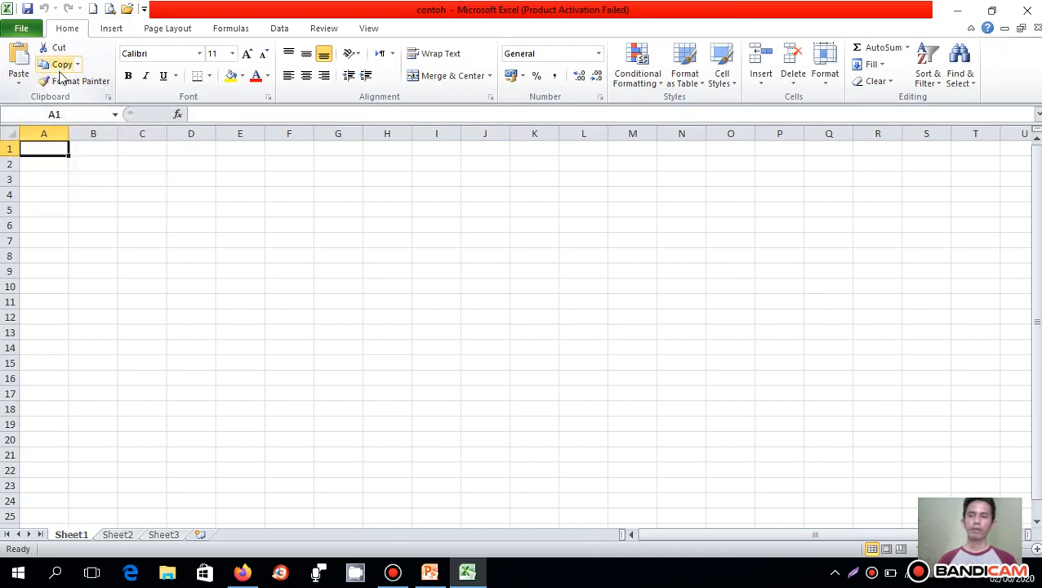
# - Enter the heading nama in cell D5 and make it bold
pyautogui.click(183, 207)
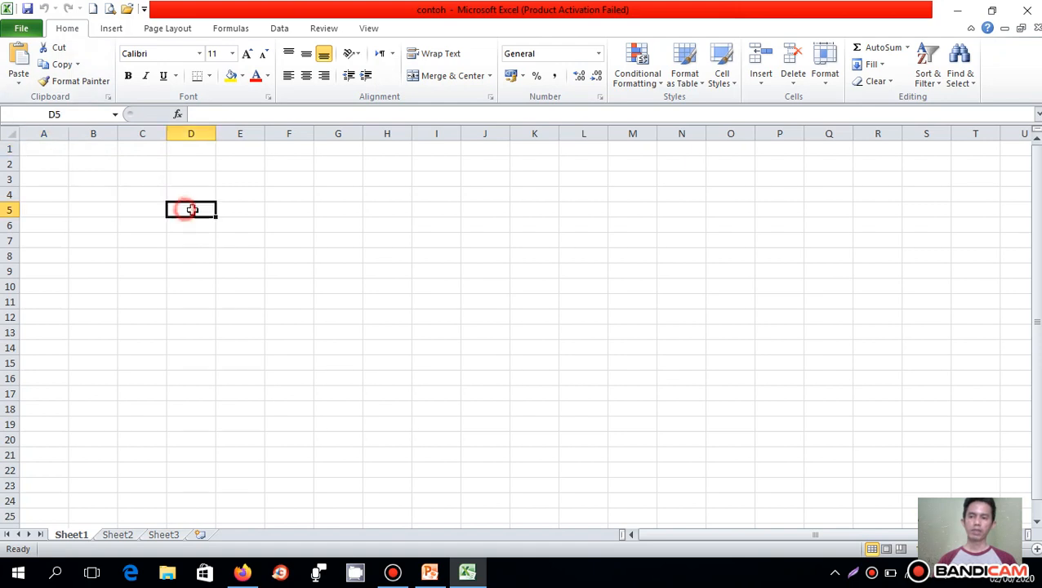
pyautogui.write('nama')
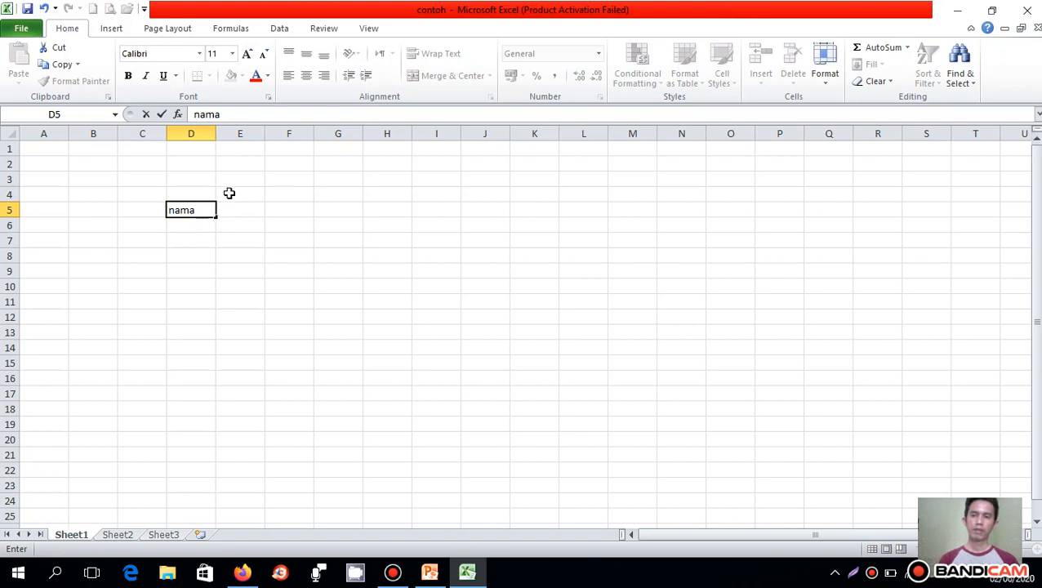
pyautogui.click(128, 77)
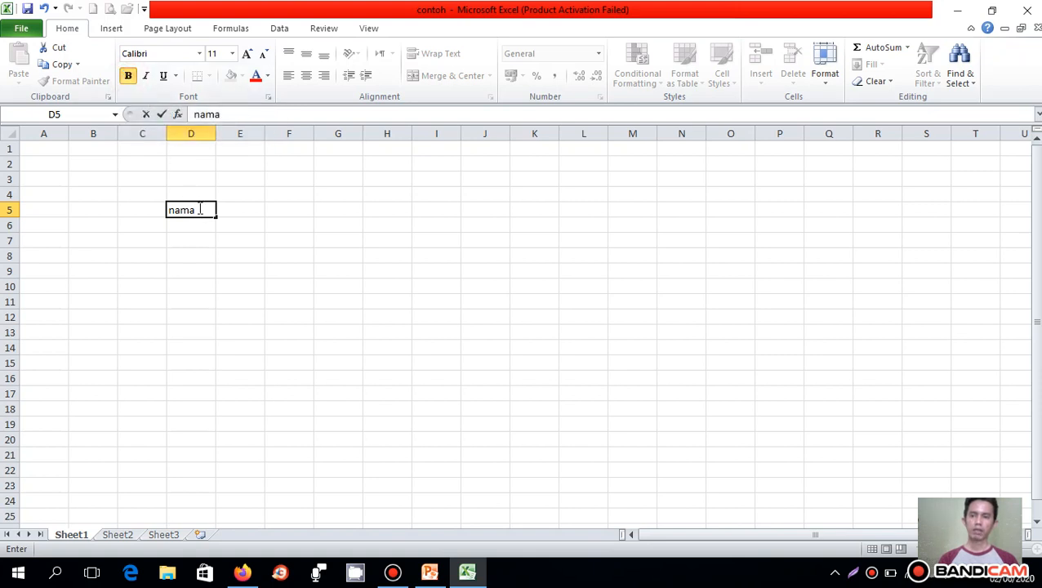
pyautogui.moveTo(196, 210); pyautogui.dragTo(170, 211)
pyautogui.click(128, 76)
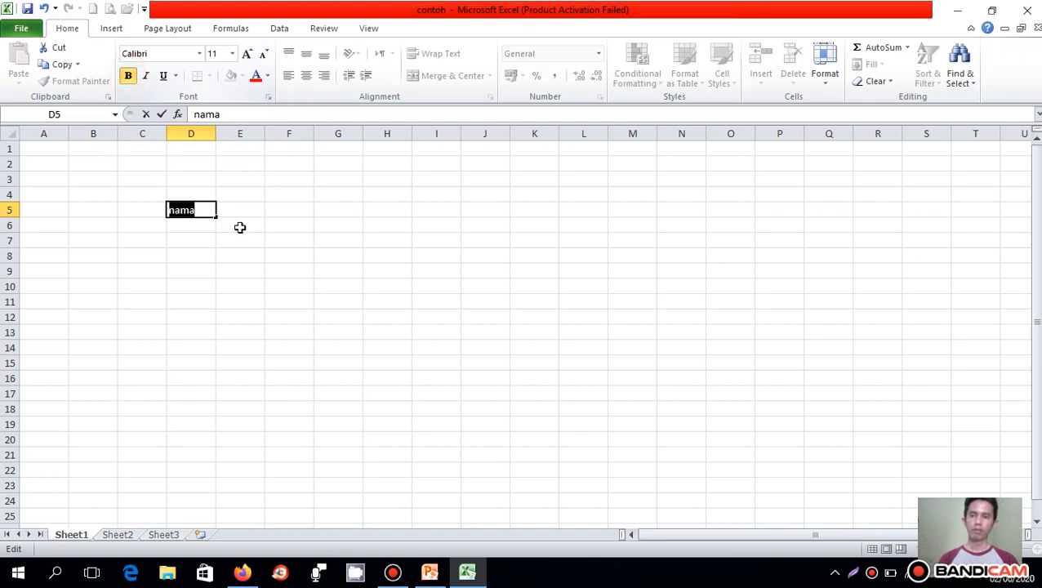
pyautogui.click(274, 225)
# - Enter a sample first name in cell D6 below the heading
pyautogui.click(181, 227)
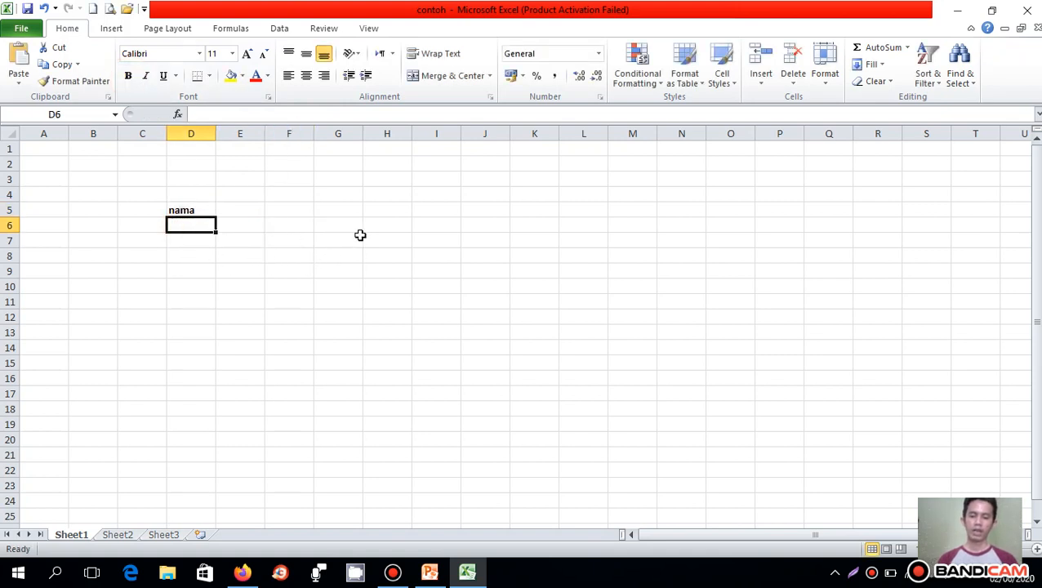
pyautogui.write('budi')
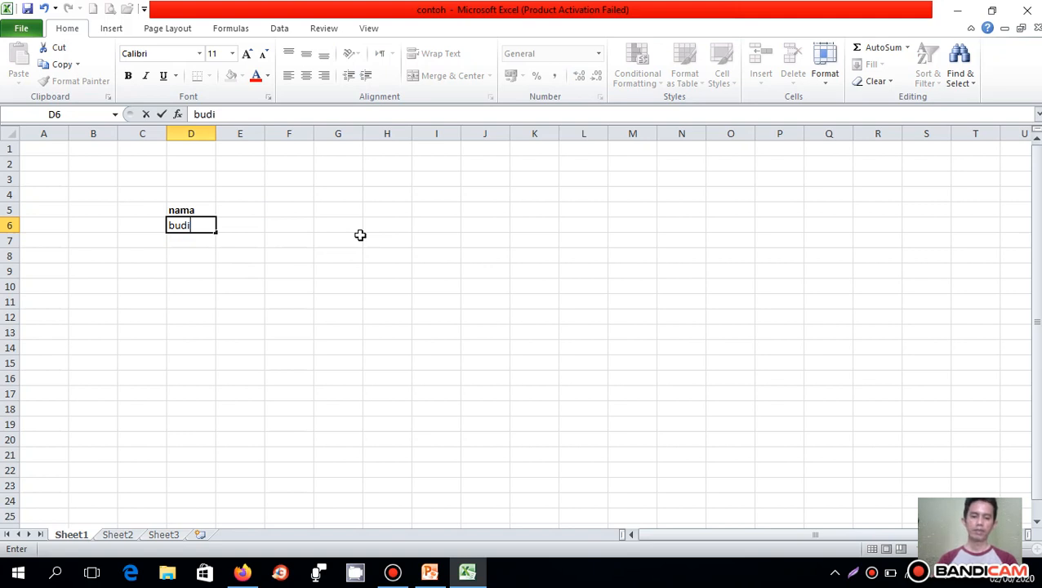
pyautogui.press('Return')
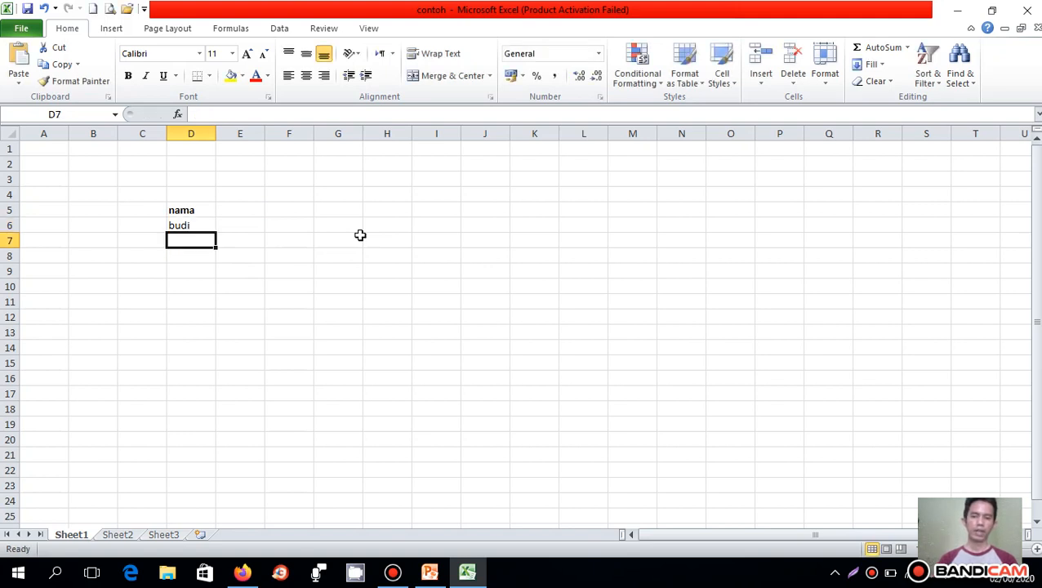
# - Apply bold to the sample name in cell D6 and remove the bold again
pyautogui.click(189, 210)
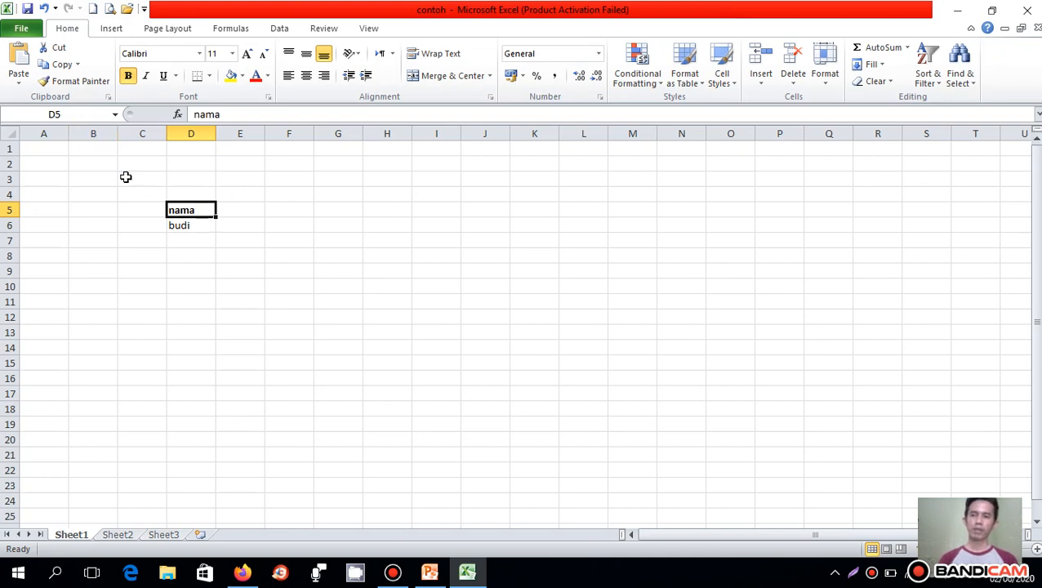
pyautogui.click(181, 225)
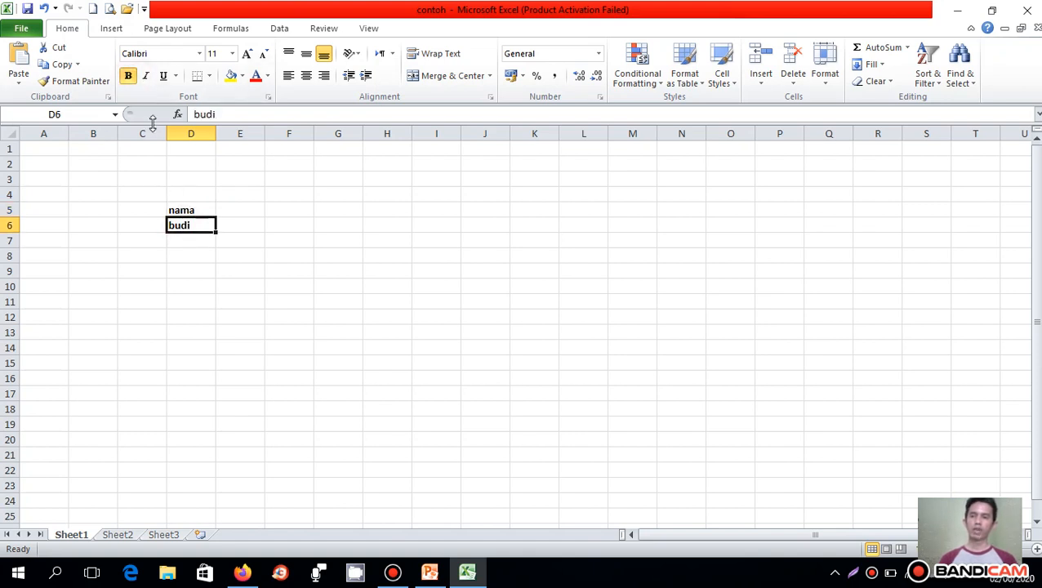
pyautogui.click(127, 75)
# - Copy the formatting of the nama heading in cell D5 onto the name in cell D6 with Format Painter
pyautogui.click(182, 209)
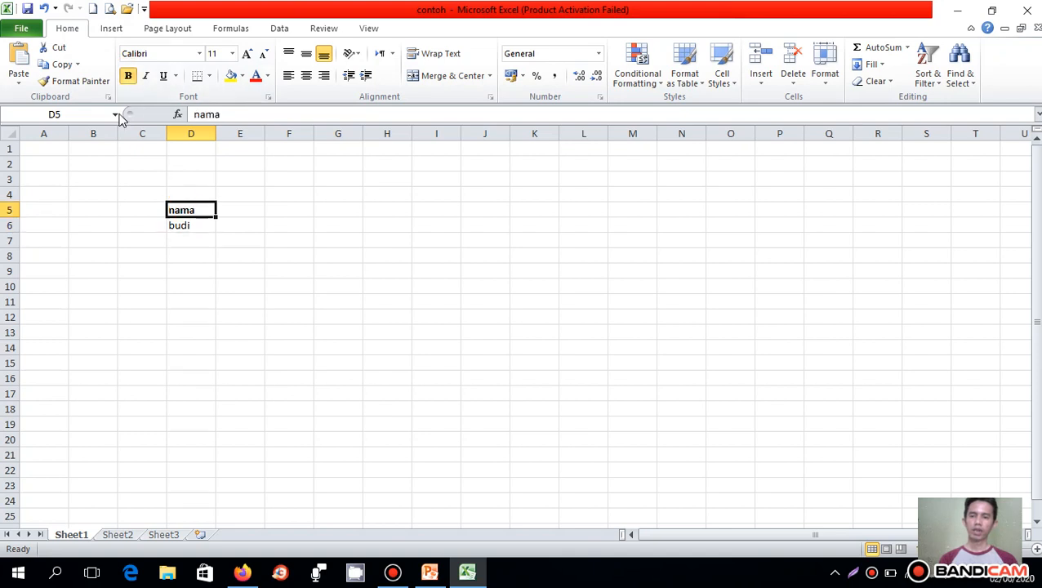
pyautogui.click(84, 87)
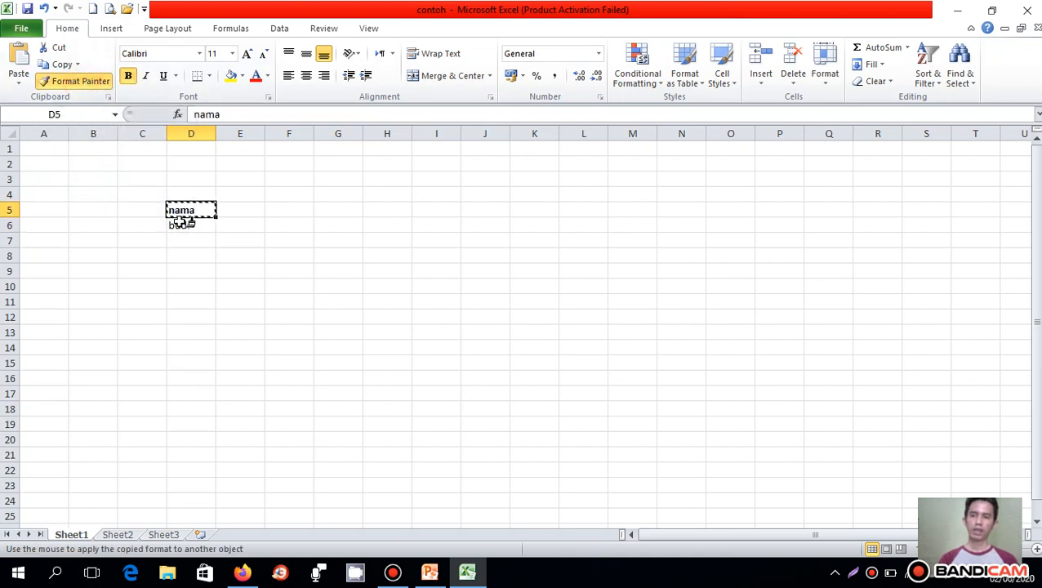
pyautogui.click(180, 224)
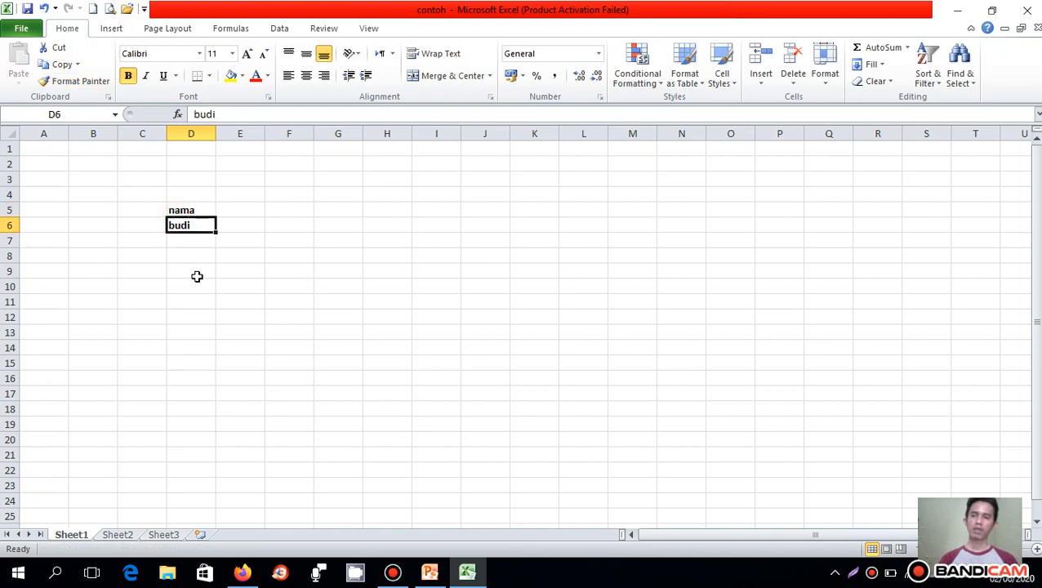
pyautogui.click(198, 275)
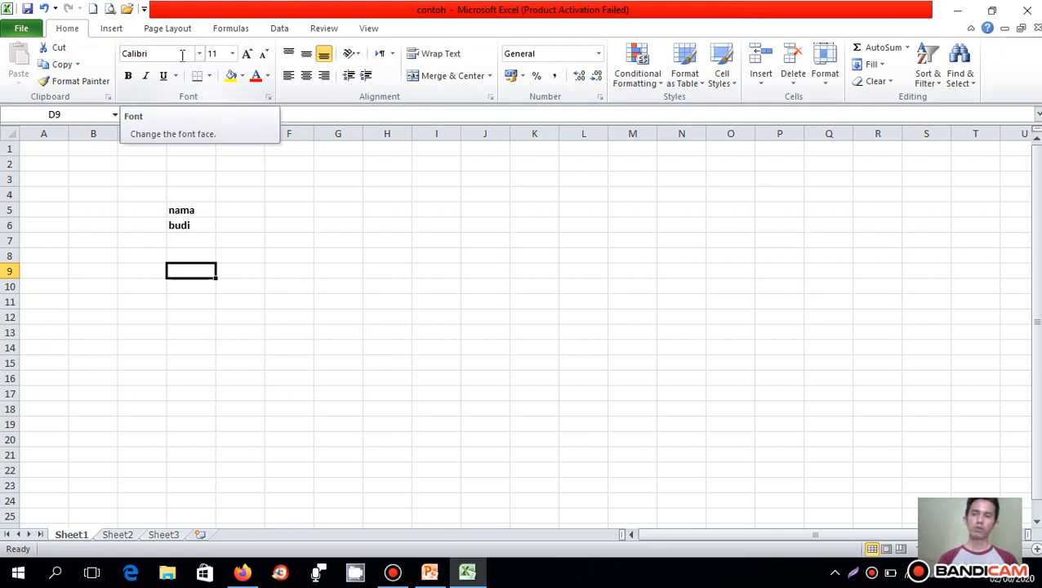
# - Set the font of the heading in cell D5 to Cambria and of the name in cell D6 to Algerian
pyautogui.click(181, 210)
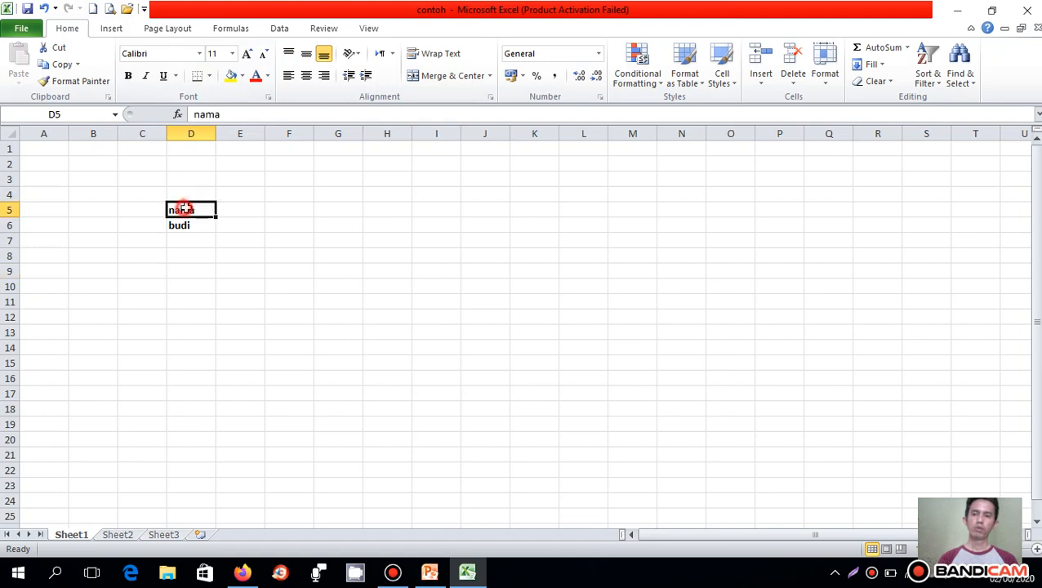
pyautogui.click(200, 53)
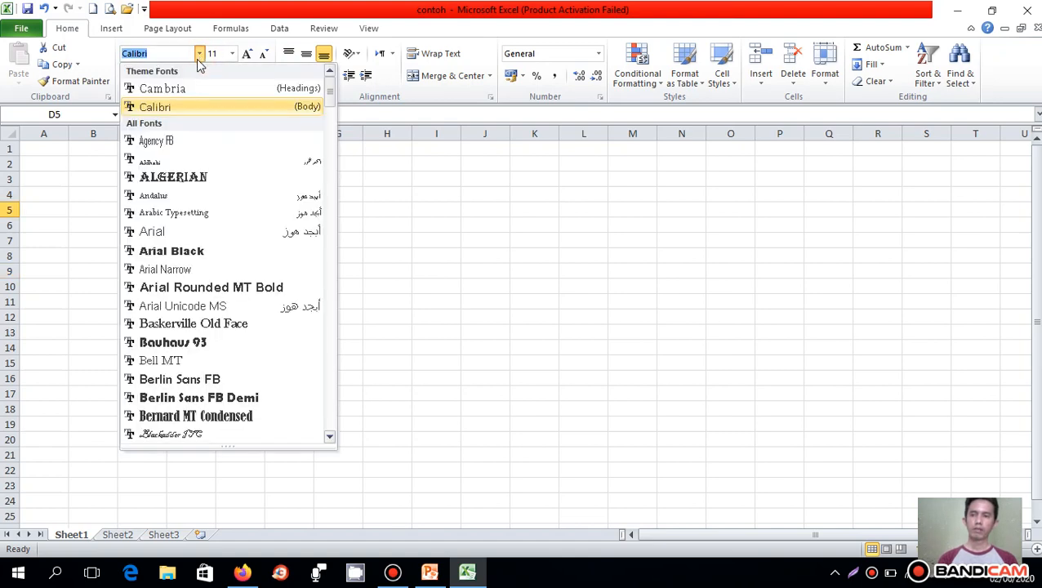
pyautogui.click(184, 89)
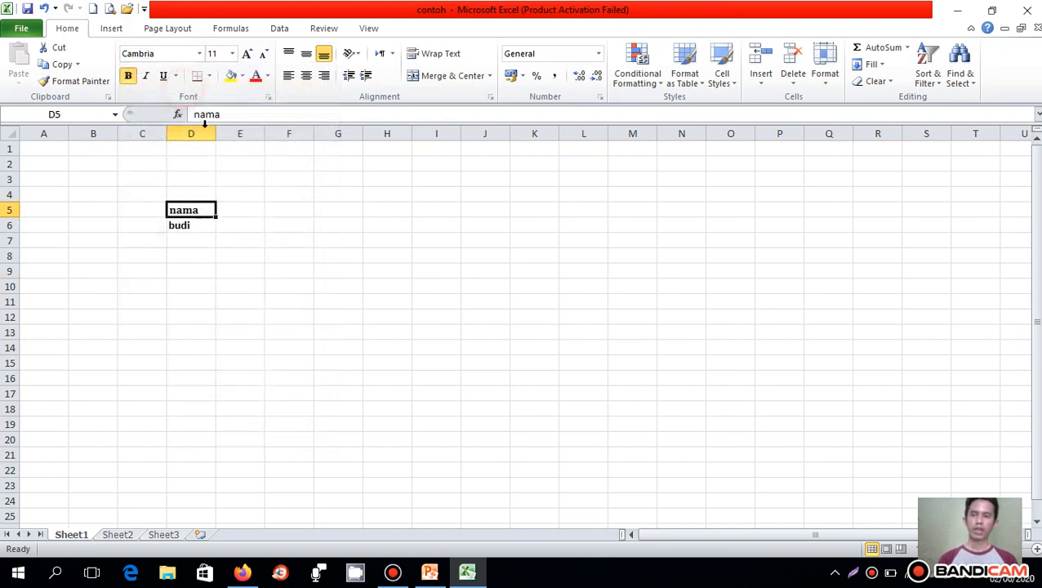
pyautogui.click(193, 224)
pyautogui.click(199, 53)
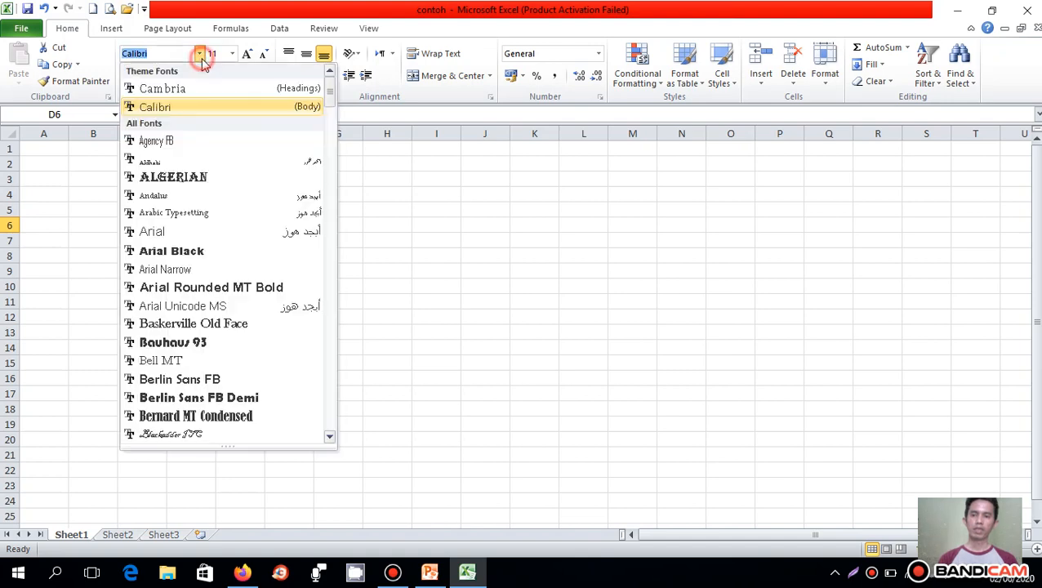
pyautogui.click(195, 177)
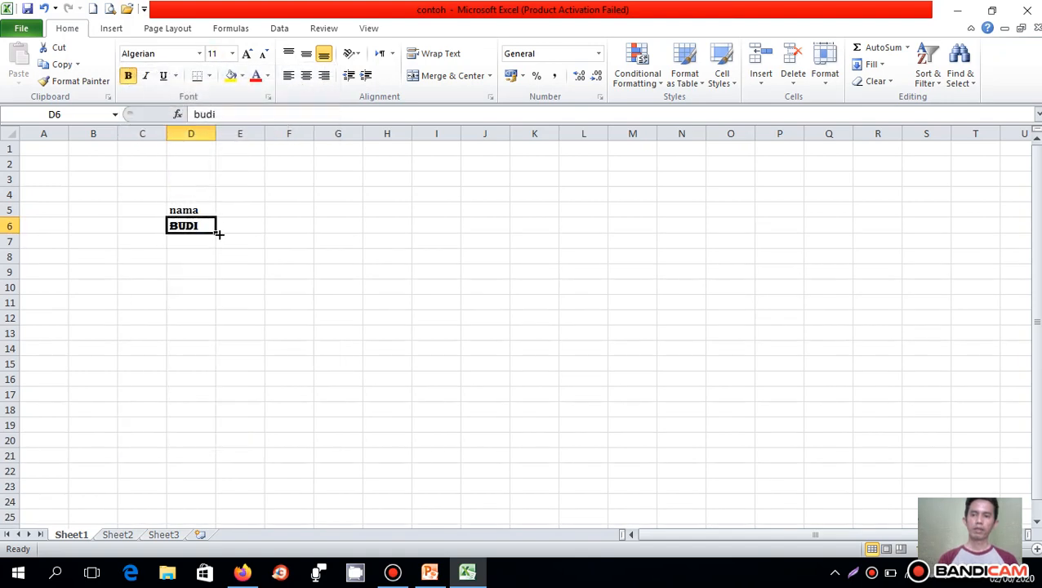
pyautogui.click(193, 253)
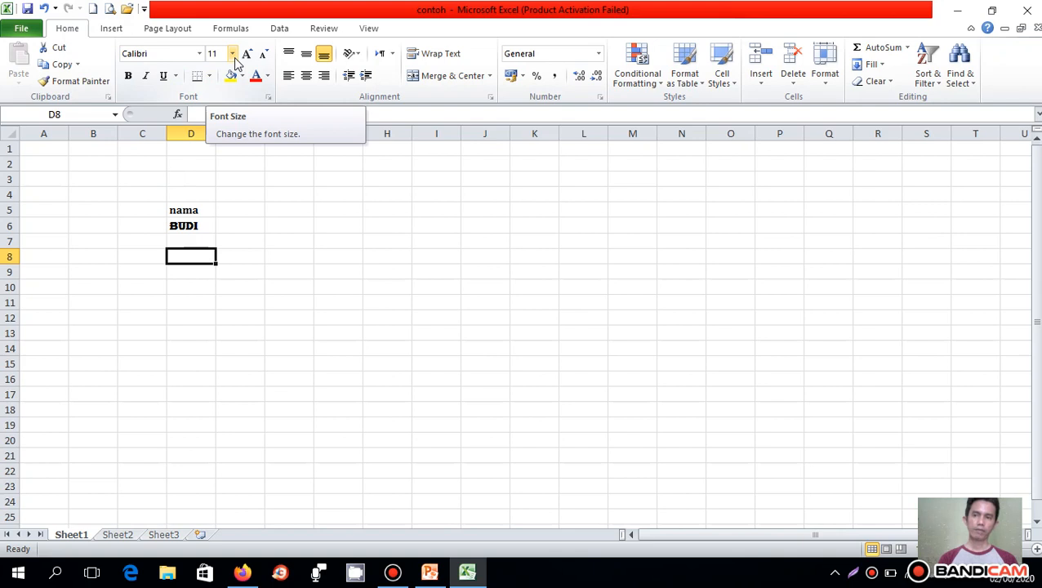
# - Set the font size of the name in cell D6 to 16
pyautogui.click(186, 226)
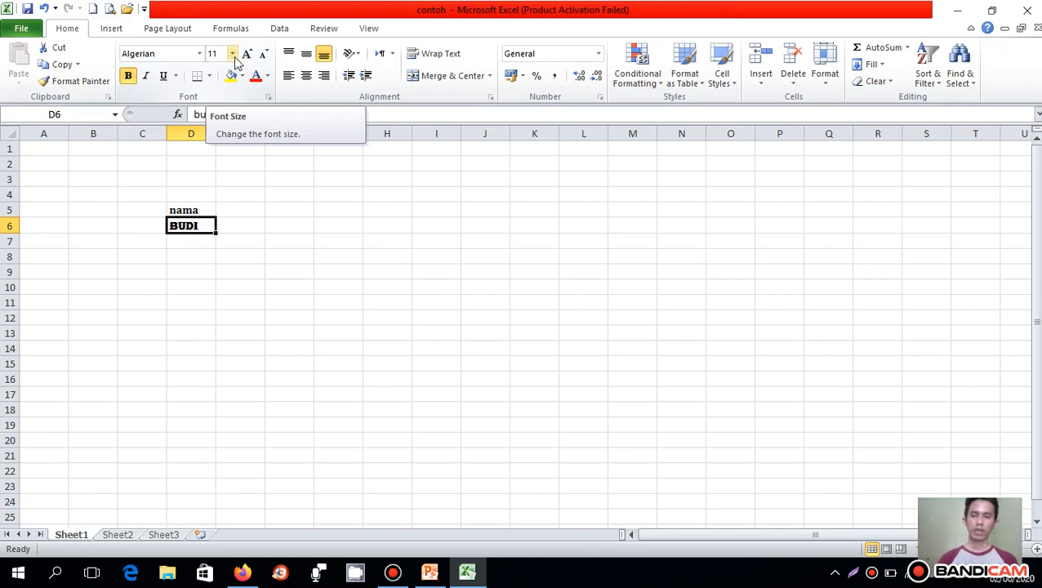
pyautogui.click(233, 54)
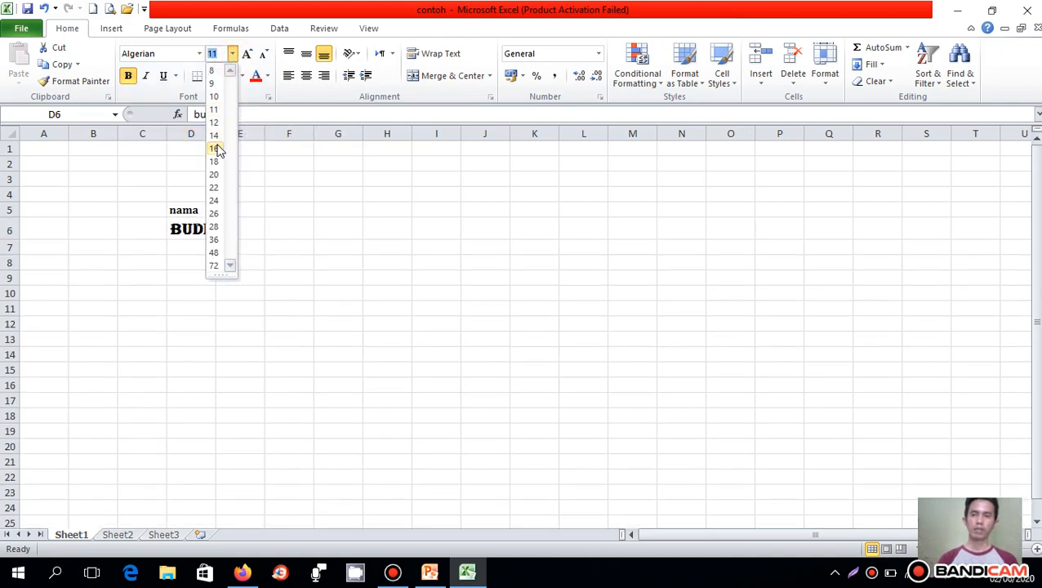
pyautogui.click(217, 149)
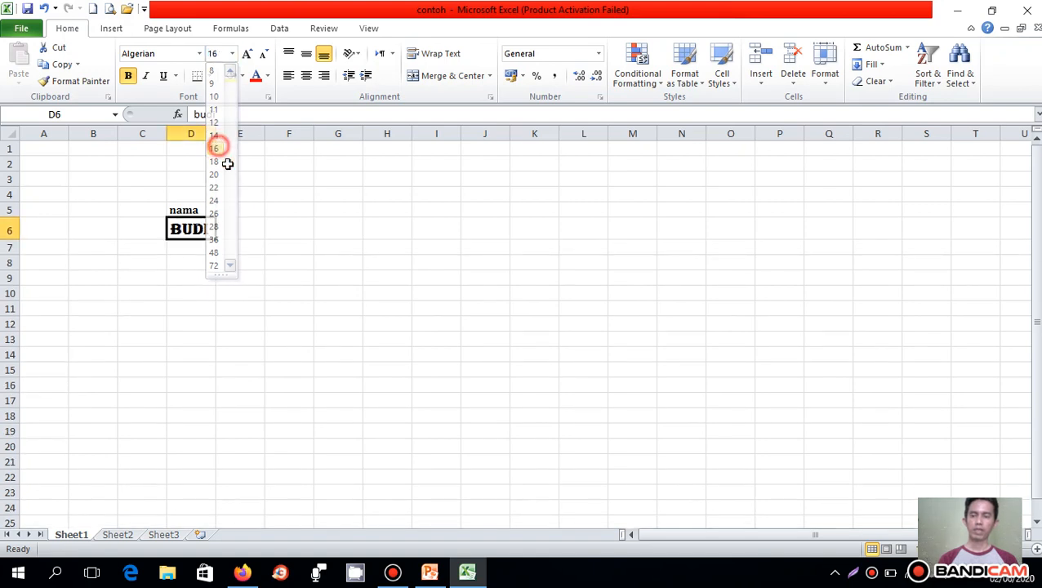
pyautogui.click(275, 276)
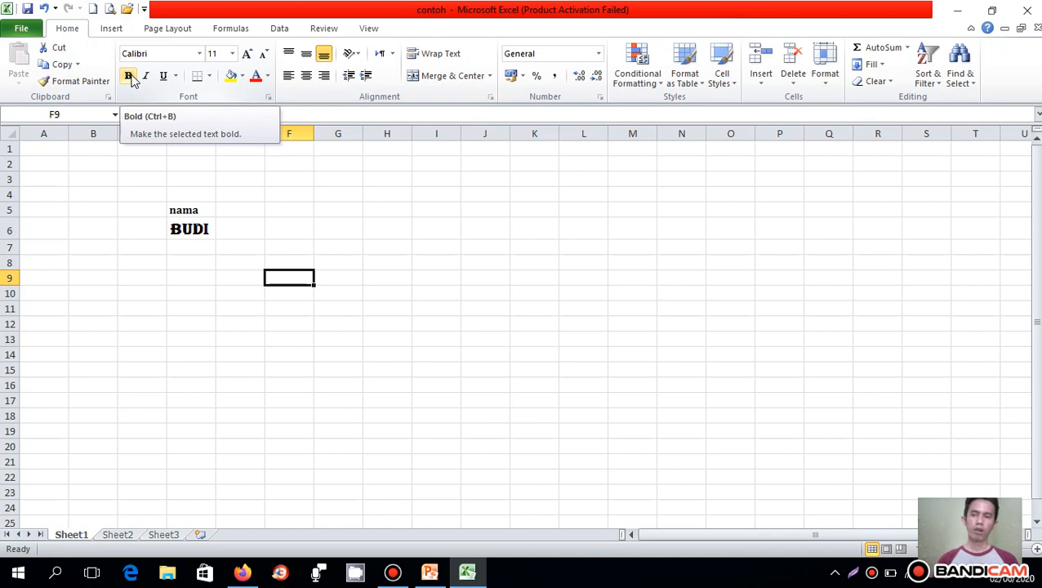
# - Make the name in cell D6 italic and underlined
pyautogui.click(193, 231)
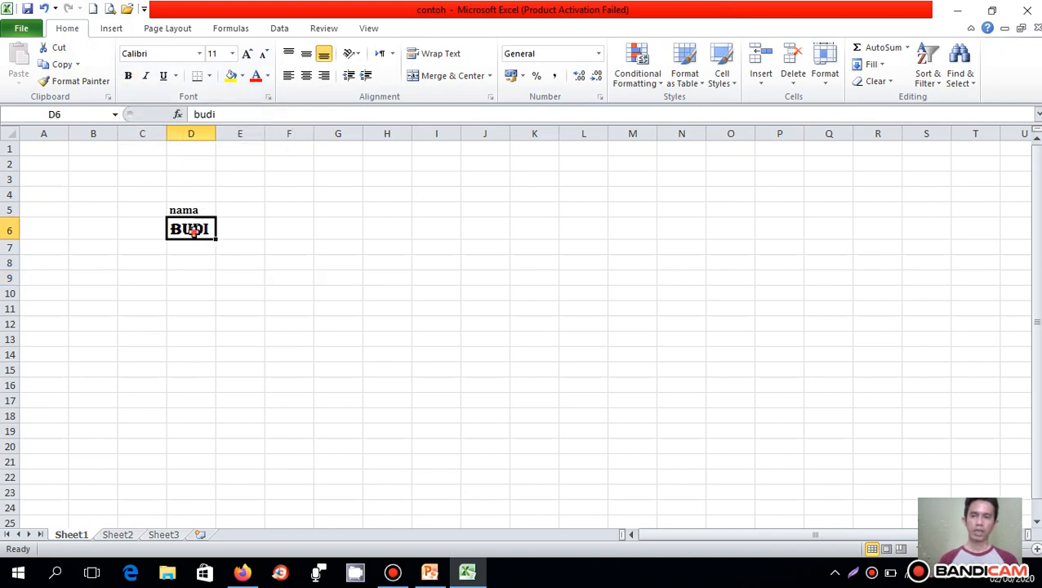
pyautogui.click(145, 76)
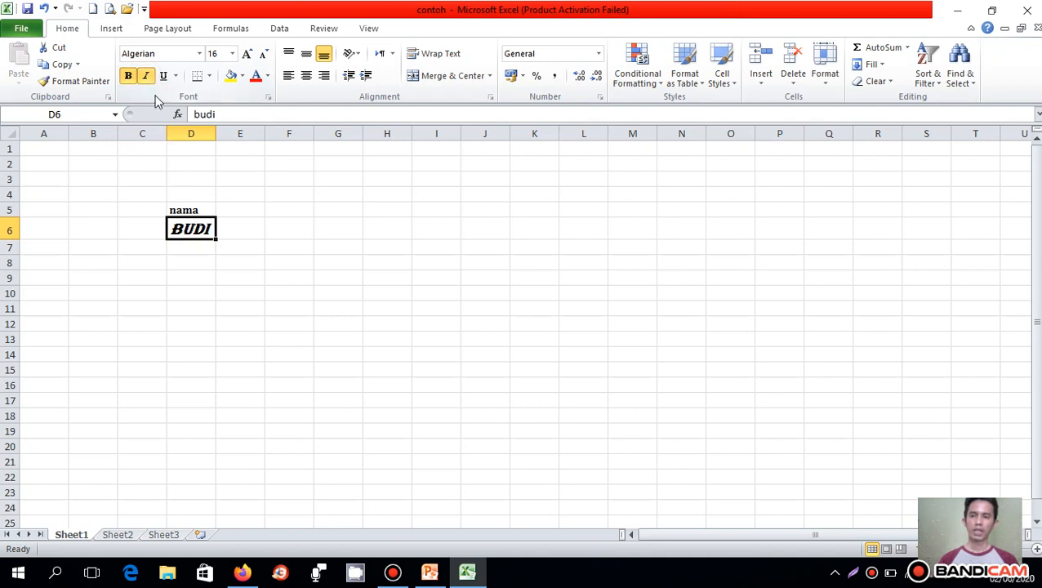
pyautogui.click(163, 76)
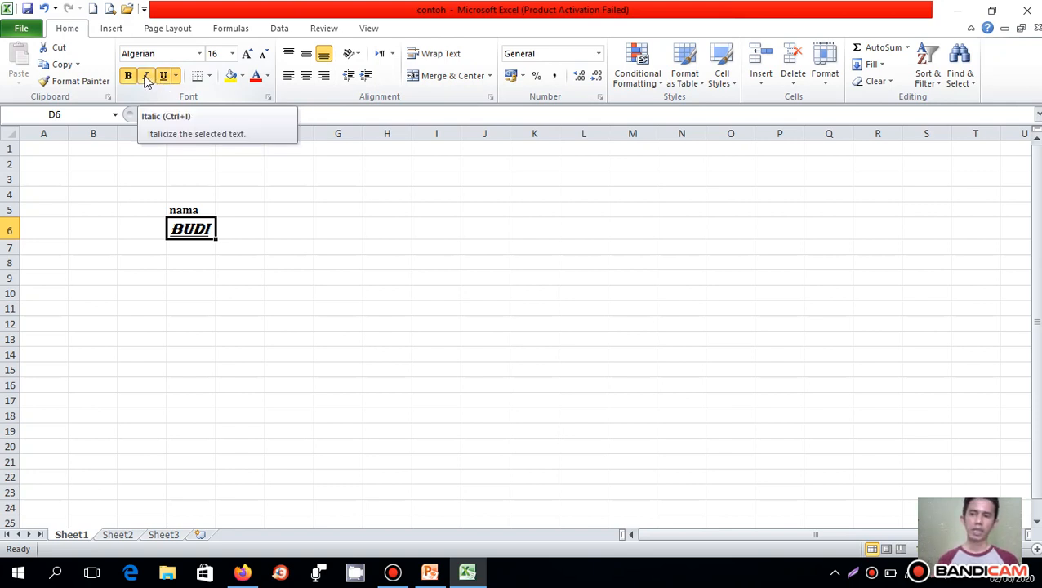
pyautogui.click(146, 76)
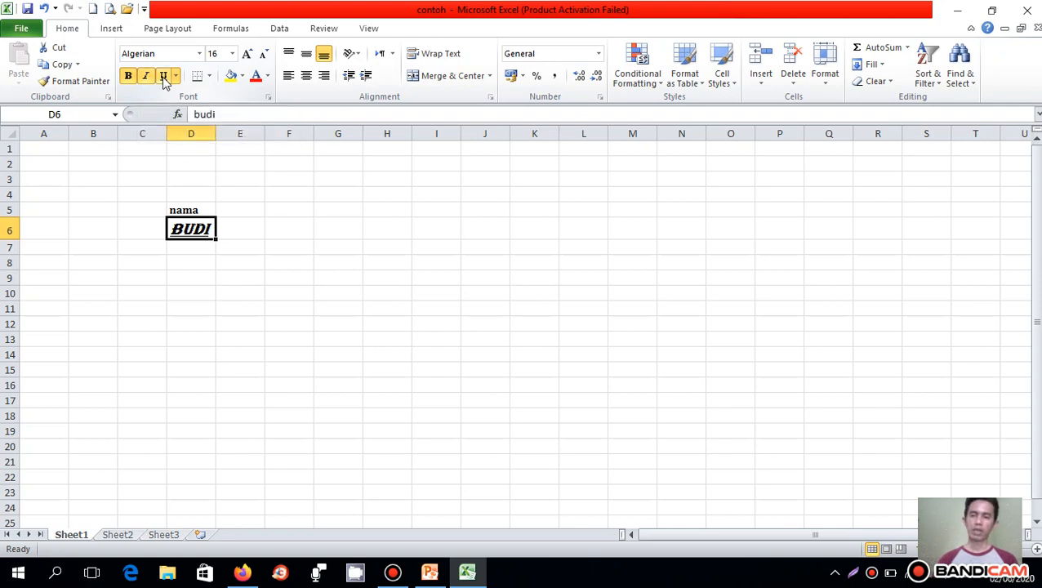
pyautogui.moveTo(90, 150); pyautogui.dragTo(442, 196)
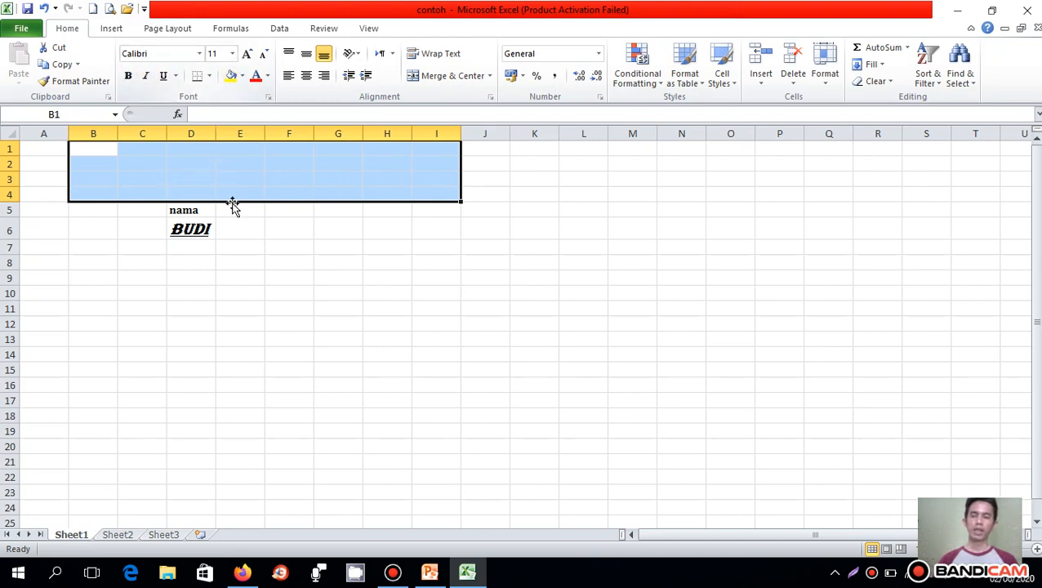
pyautogui.click(240, 225)
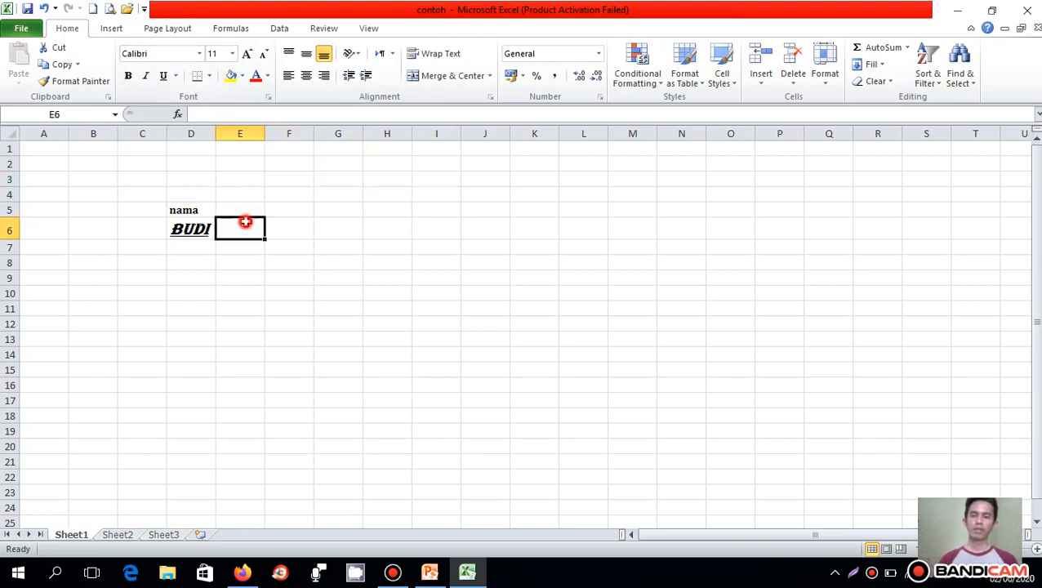
pyautogui.click(209, 77)
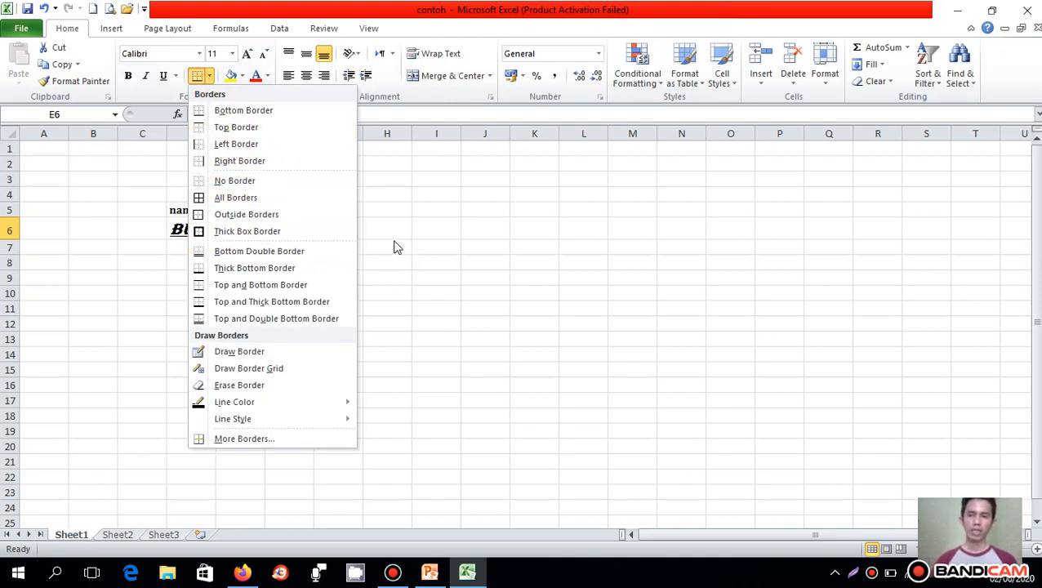
pyautogui.click(362, 214)
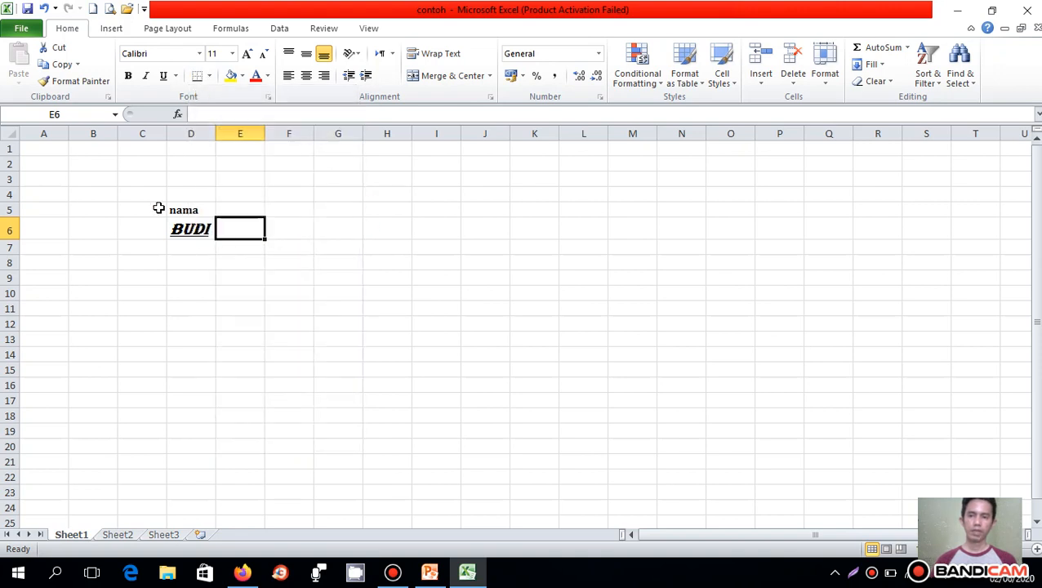
# - Apply All Borders to the empty range F4:J11 to make a table grid
pyautogui.moveTo(298, 196); pyautogui.dragTo(505, 310)
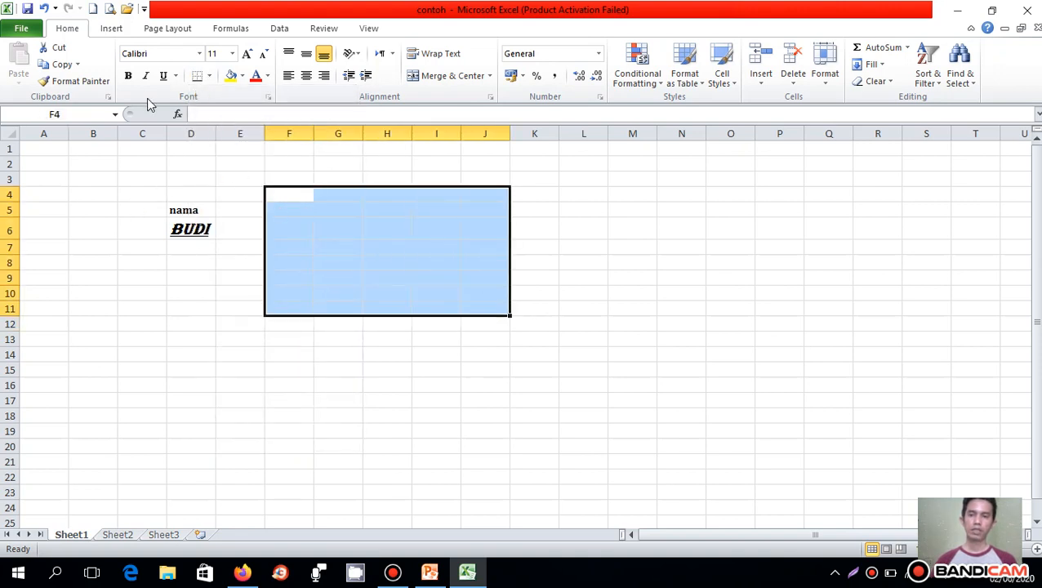
pyautogui.click(209, 79)
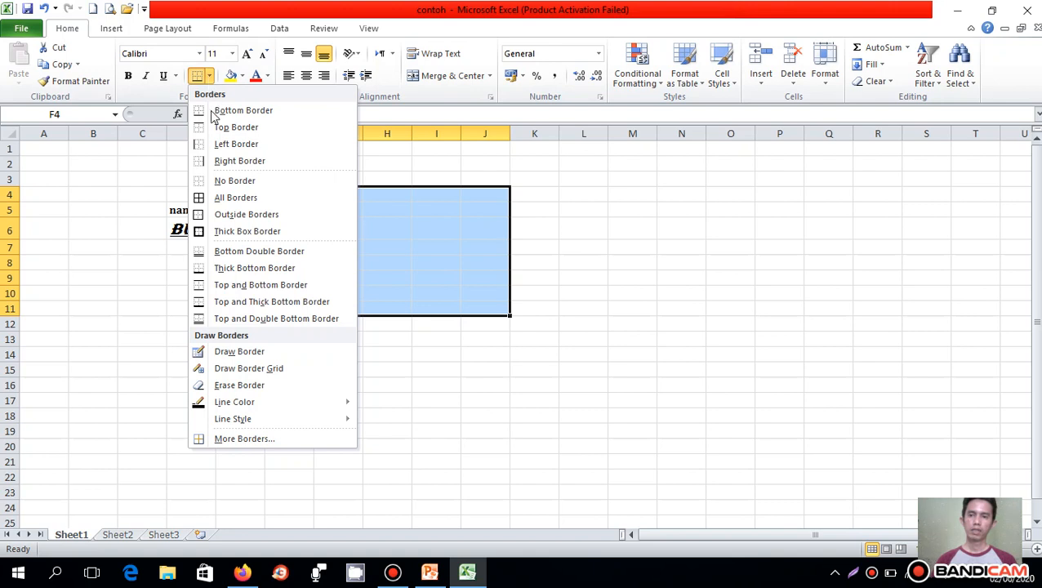
pyautogui.click(245, 198)
pyautogui.click(349, 212)
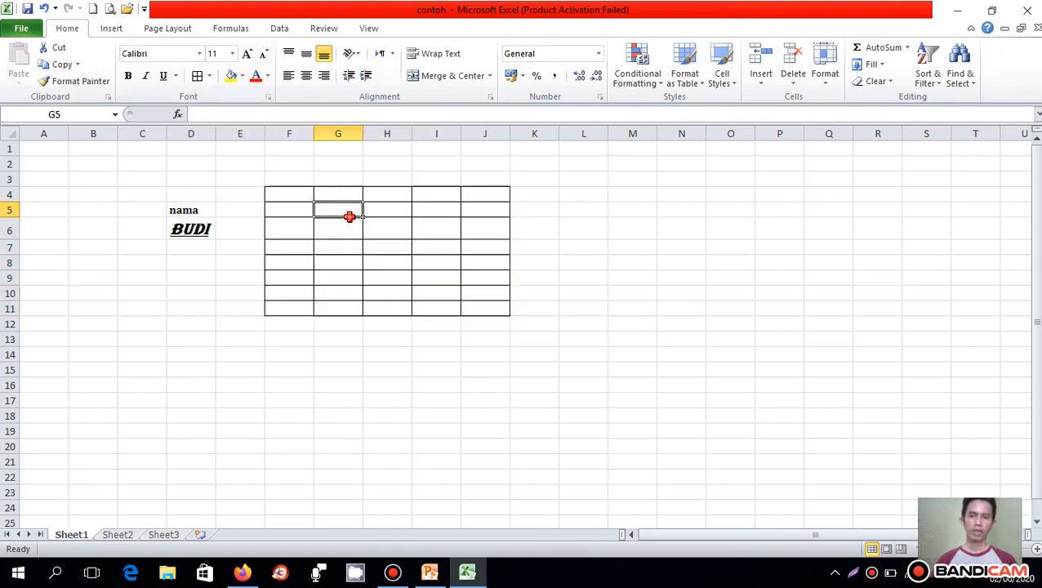
pyautogui.click(290, 196)
pyautogui.click(299, 223)
pyautogui.click(379, 232)
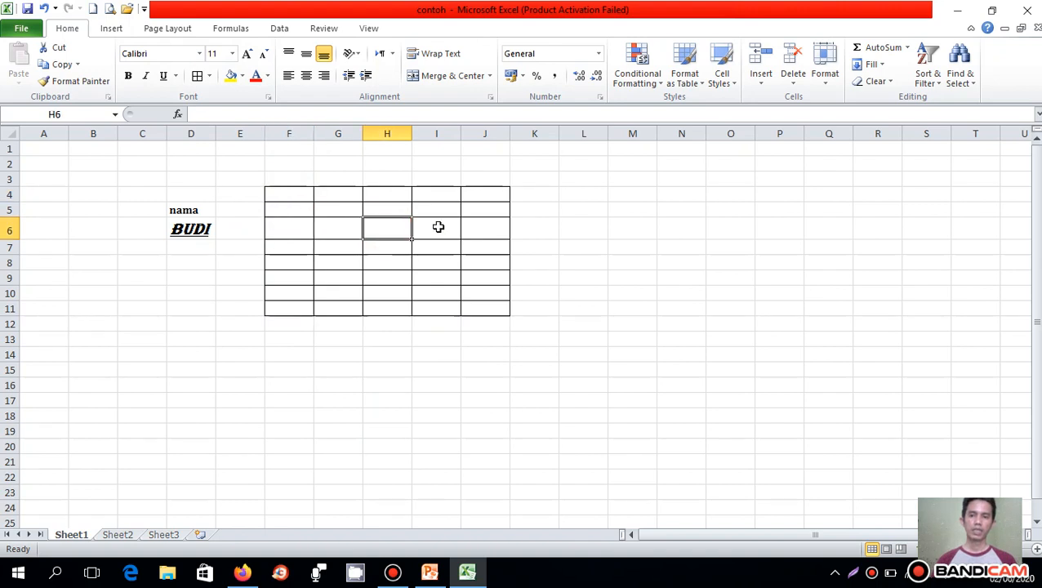
pyautogui.click(442, 208)
# - Apply a Thick Box Border to cell I4 in the top row of the bordered table
pyautogui.click(436, 196)
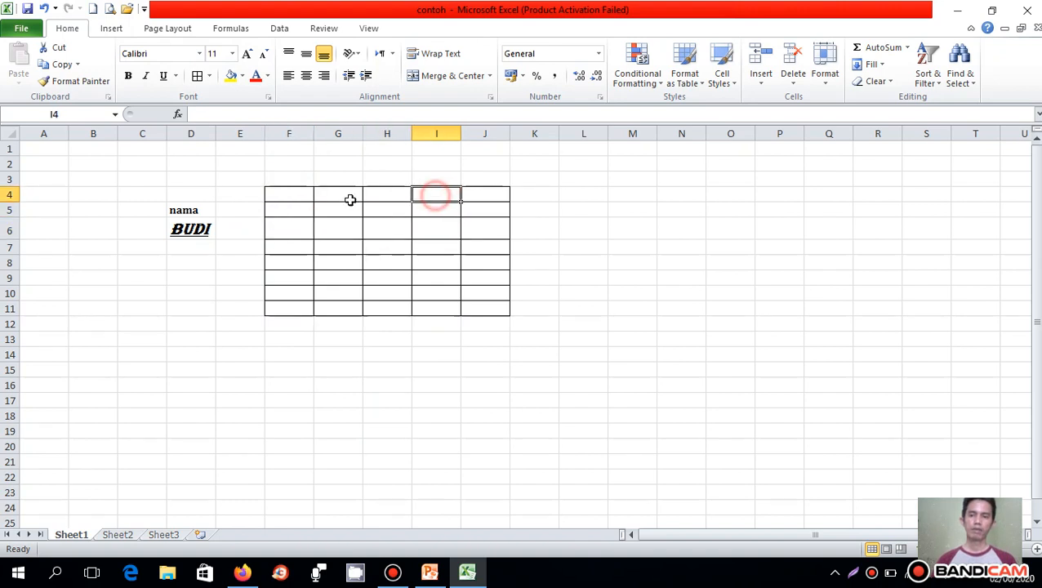
pyautogui.click(209, 75)
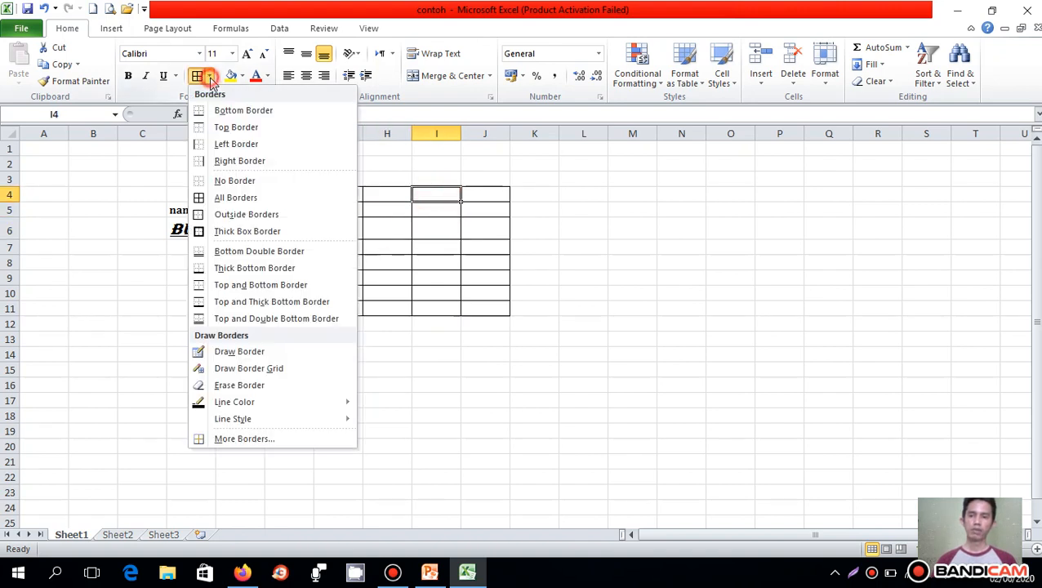
pyautogui.click(227, 232)
# - Apply a Thick Box Border around the whole table range F4:J11
pyautogui.moveTo(284, 195); pyautogui.dragTo(490, 311)
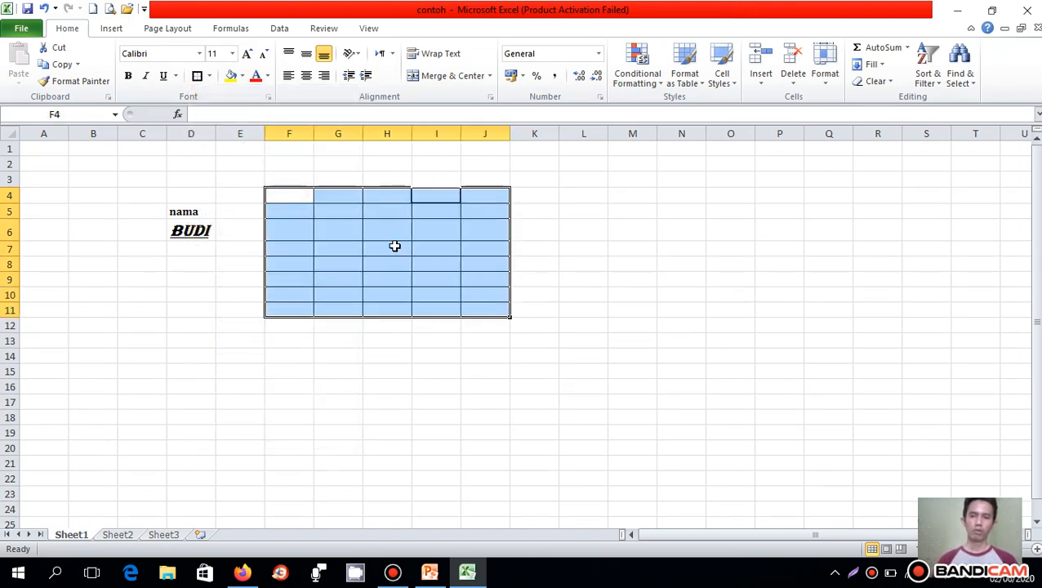
pyautogui.click(194, 75)
pyautogui.click(488, 232)
pyautogui.click(594, 215)
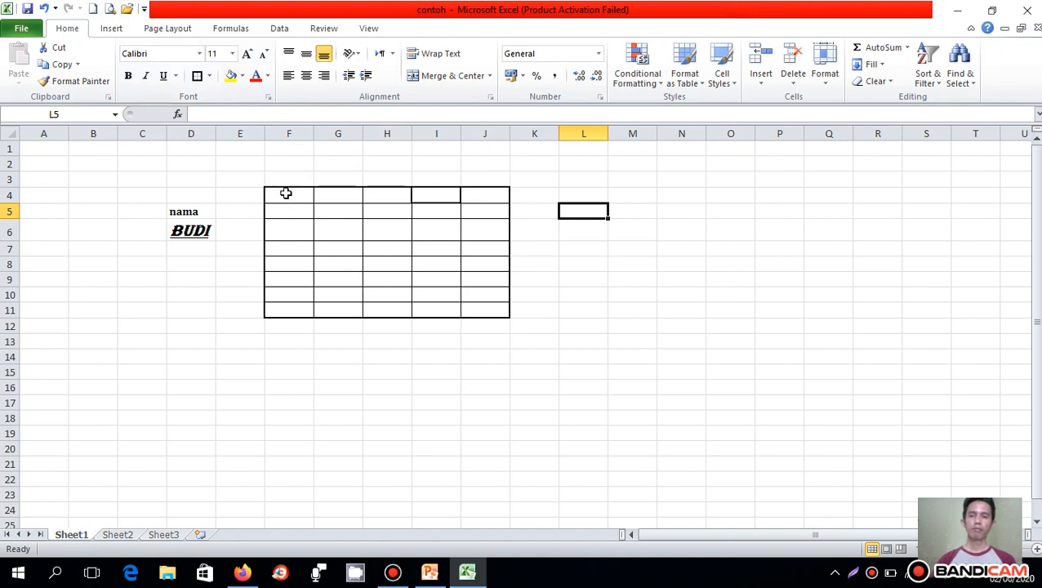
pyautogui.moveTo(286, 196); pyautogui.dragTo(320, 213)
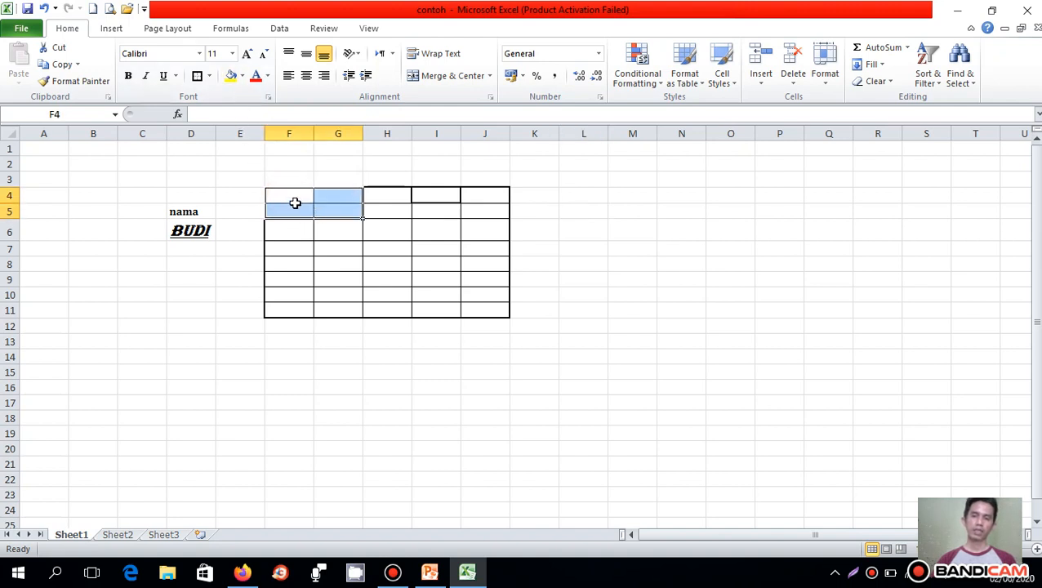
pyautogui.click(286, 197)
pyautogui.click(292, 230)
pyautogui.click(328, 232)
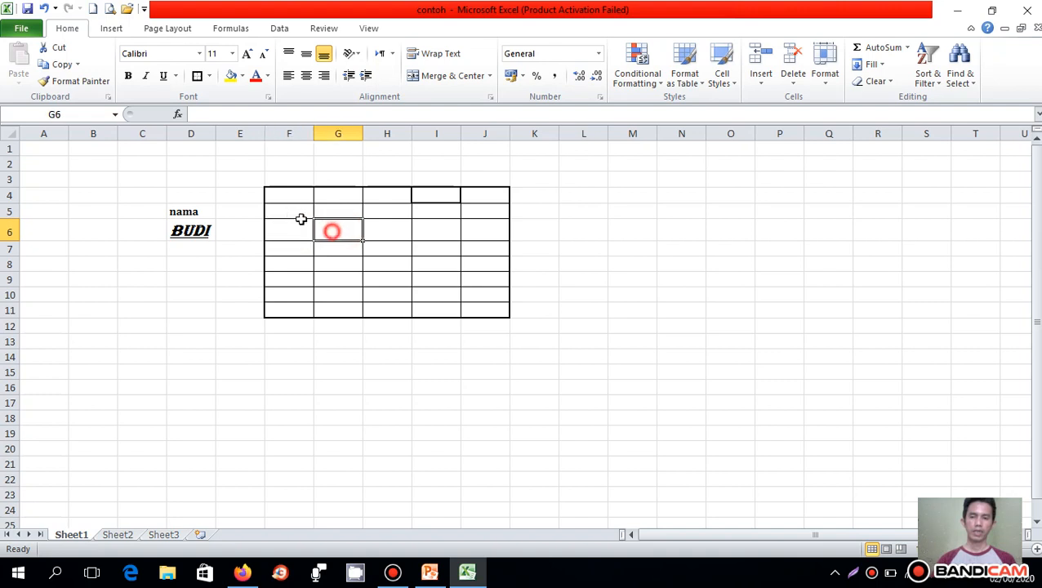
pyautogui.click(548, 206)
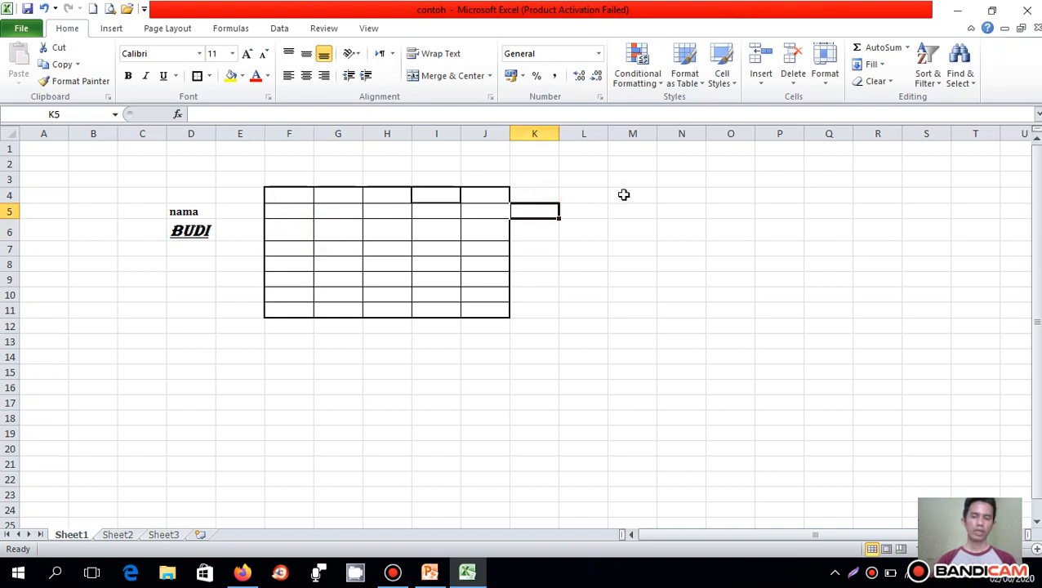
pyautogui.click(637, 181)
pyautogui.click(635, 210)
pyautogui.click(619, 248)
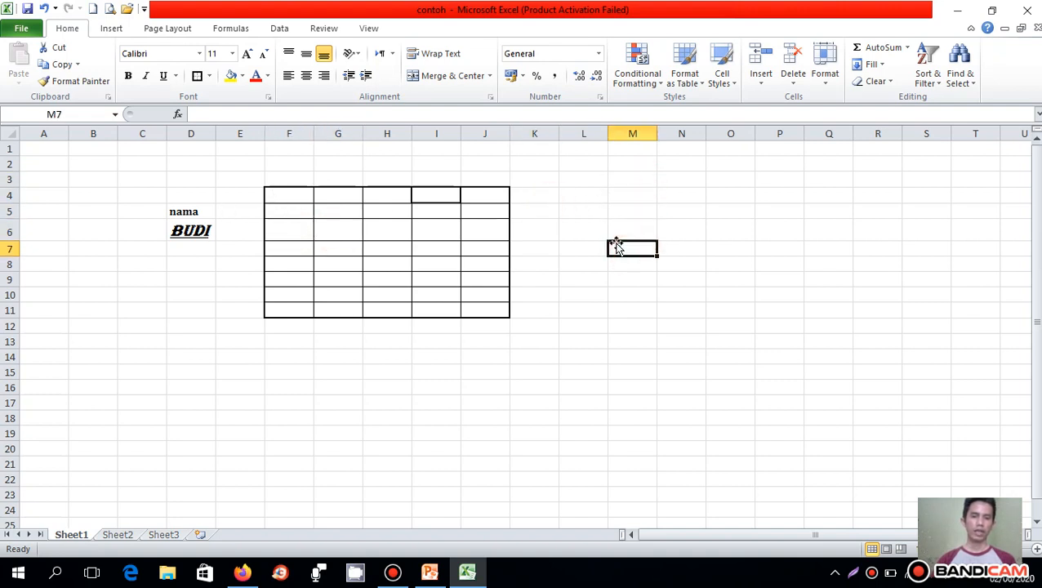
pyautogui.click(634, 213)
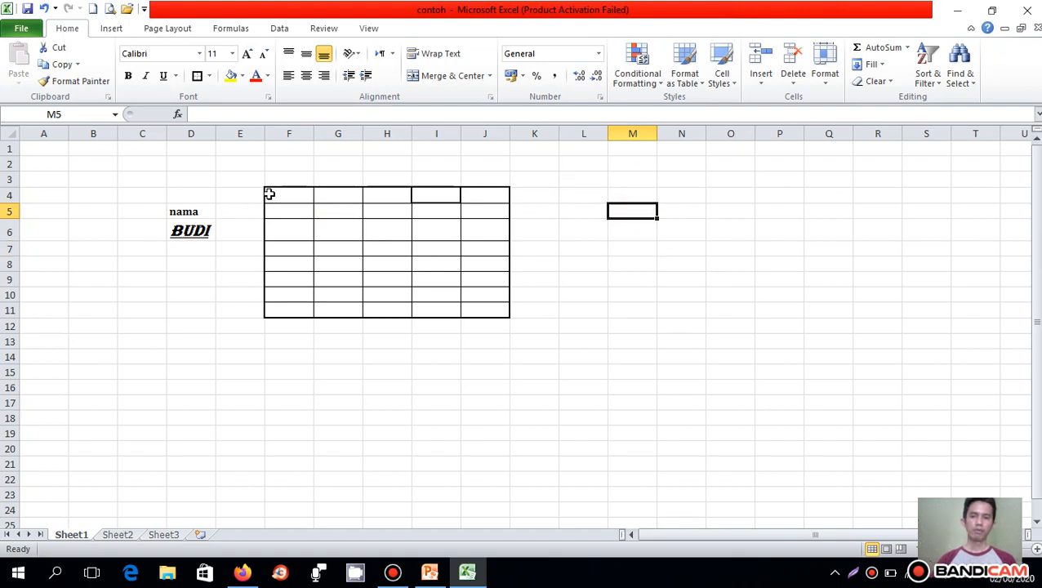
pyautogui.moveTo(270, 194); pyautogui.dragTo(278, 240)
pyautogui.moveTo(581, 193); pyautogui.dragTo(653, 276)
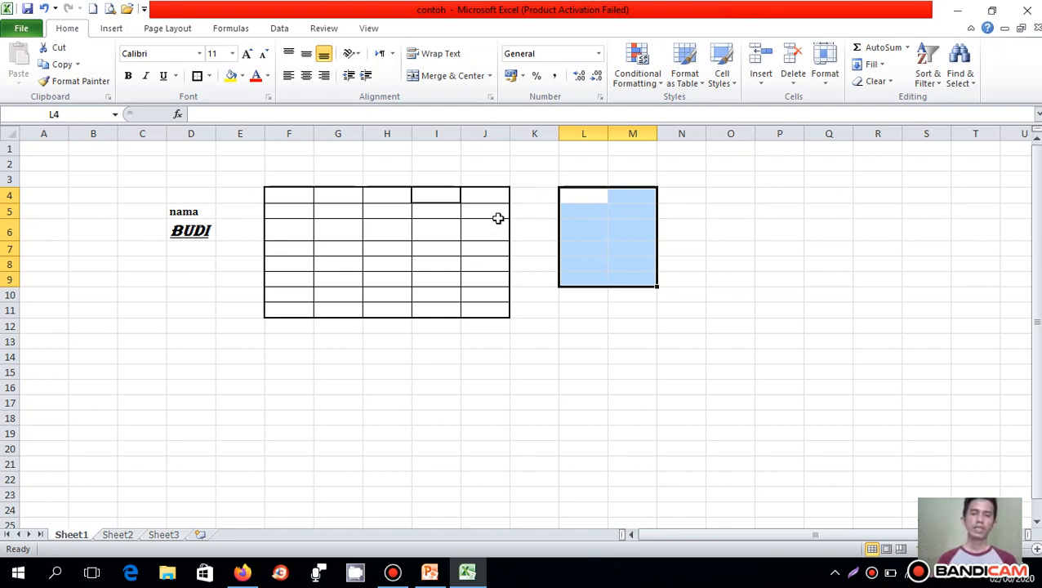
pyautogui.click(581, 199)
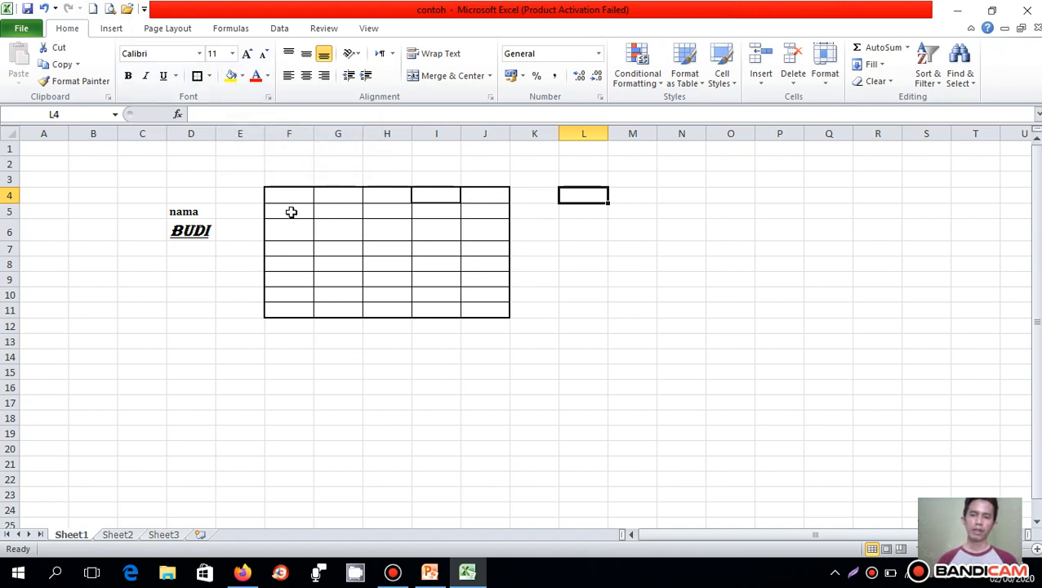
# - Fill cells F5:G6 of the bordered table with yellow from the extended standard color palette
pyautogui.moveTo(290, 211); pyautogui.dragTo(327, 219)
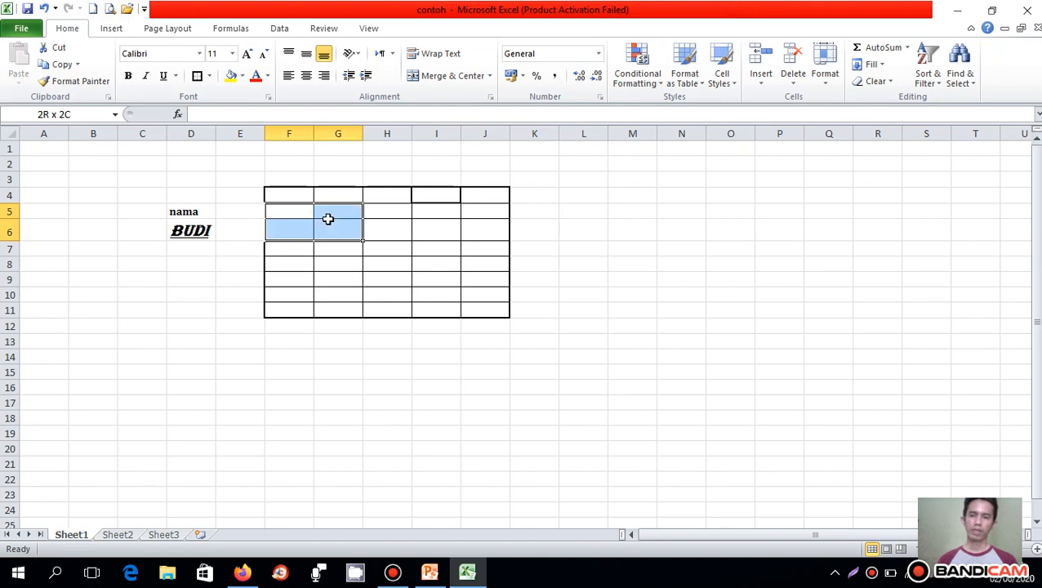
pyautogui.click(242, 76)
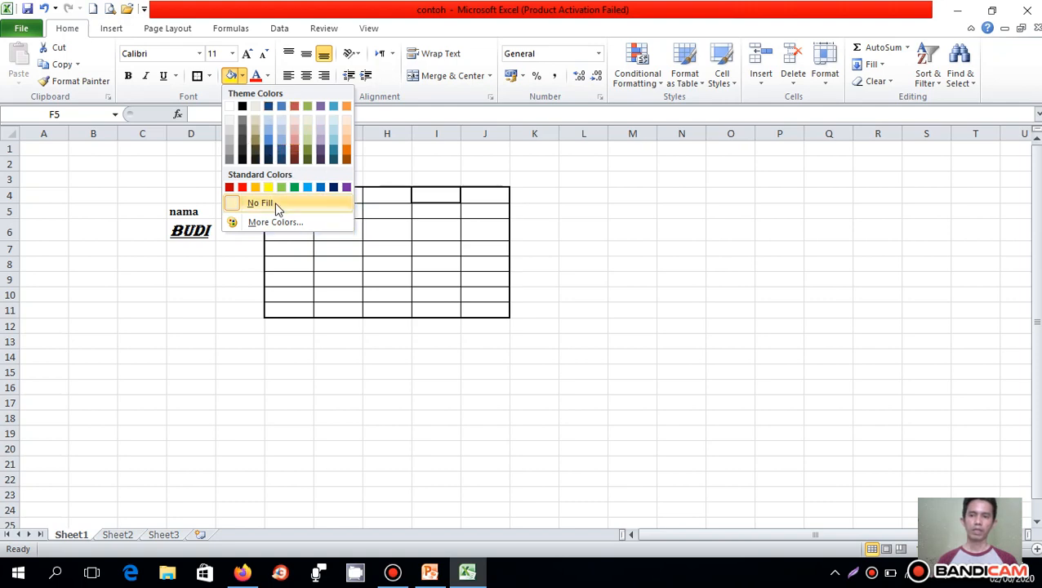
pyautogui.click(275, 223)
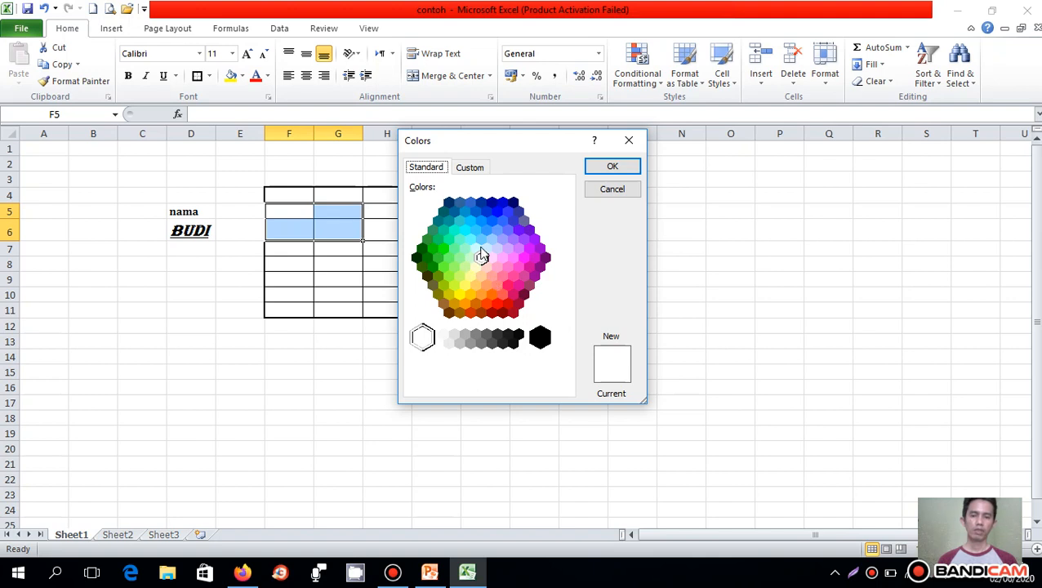
pyautogui.click(492, 221)
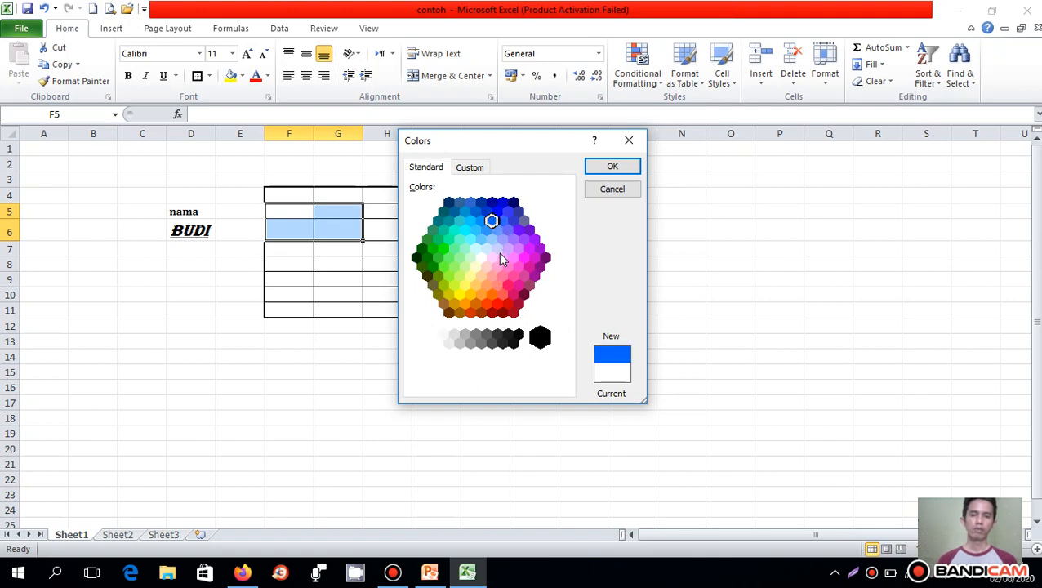
pyautogui.click(461, 295)
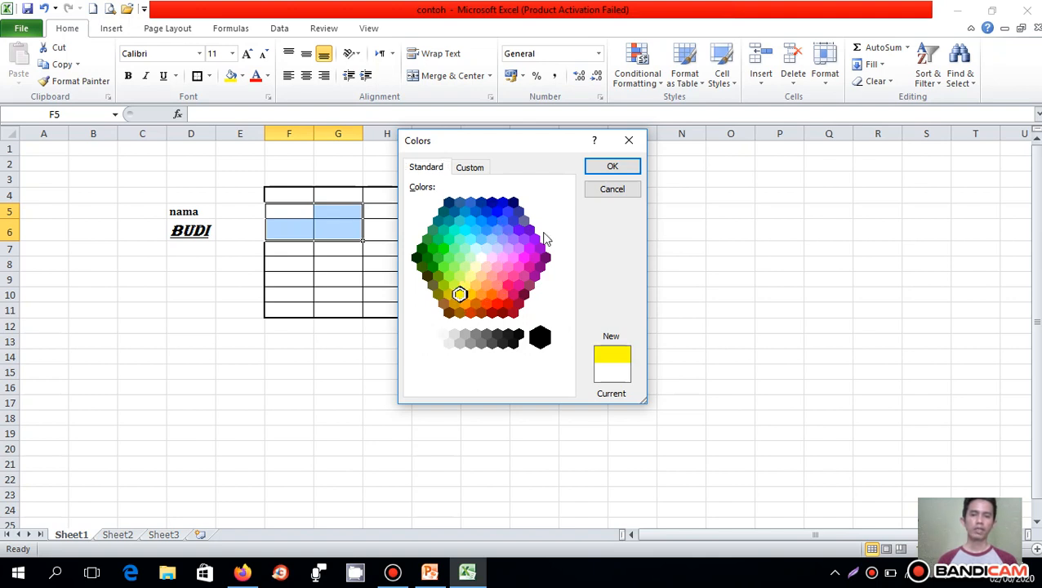
pyautogui.click(623, 168)
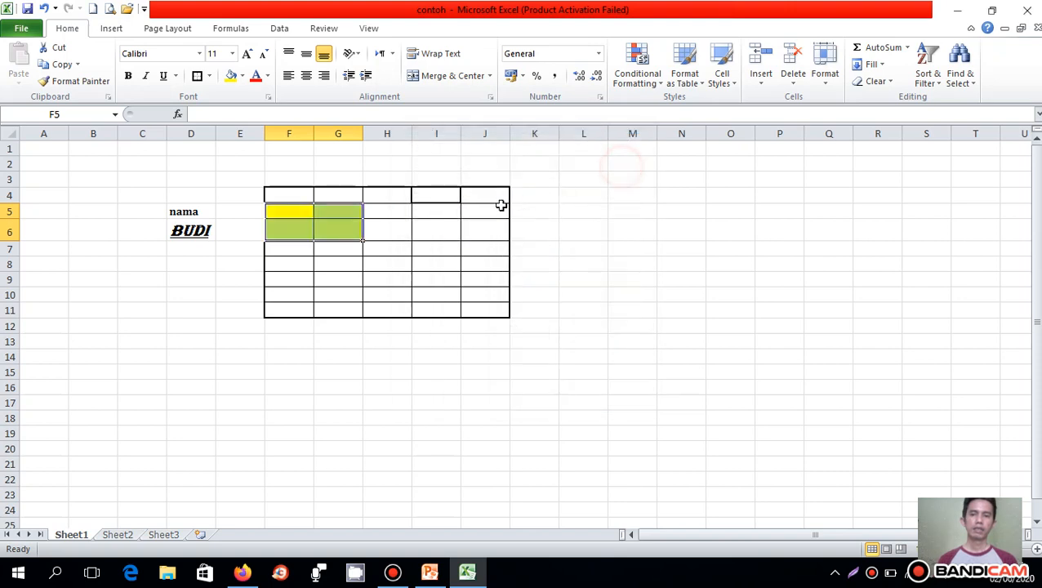
pyautogui.click(372, 247)
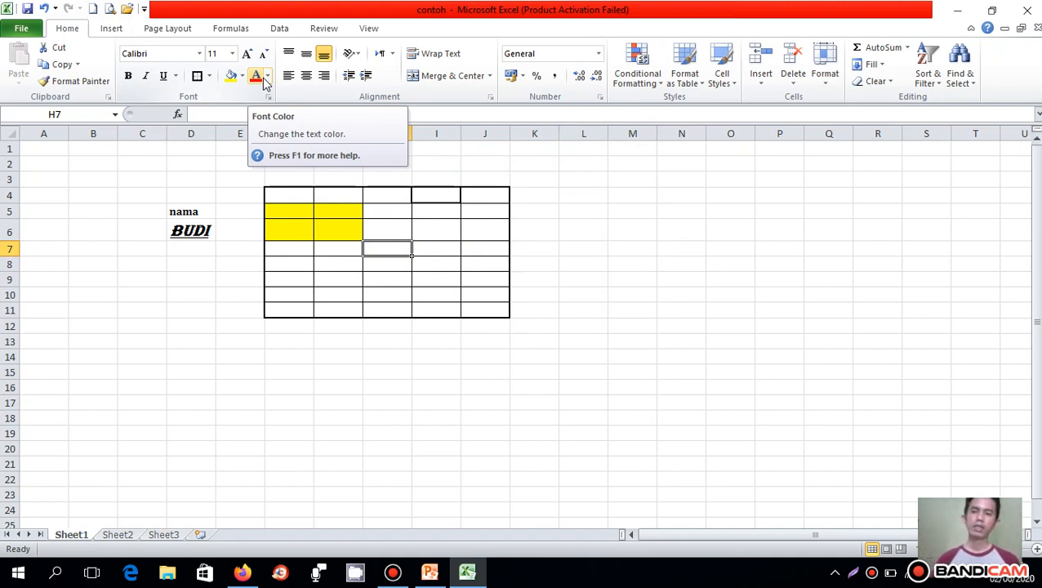
# - Change the font color of the name in cell D6 to the standard light blue
pyautogui.click(202, 233)
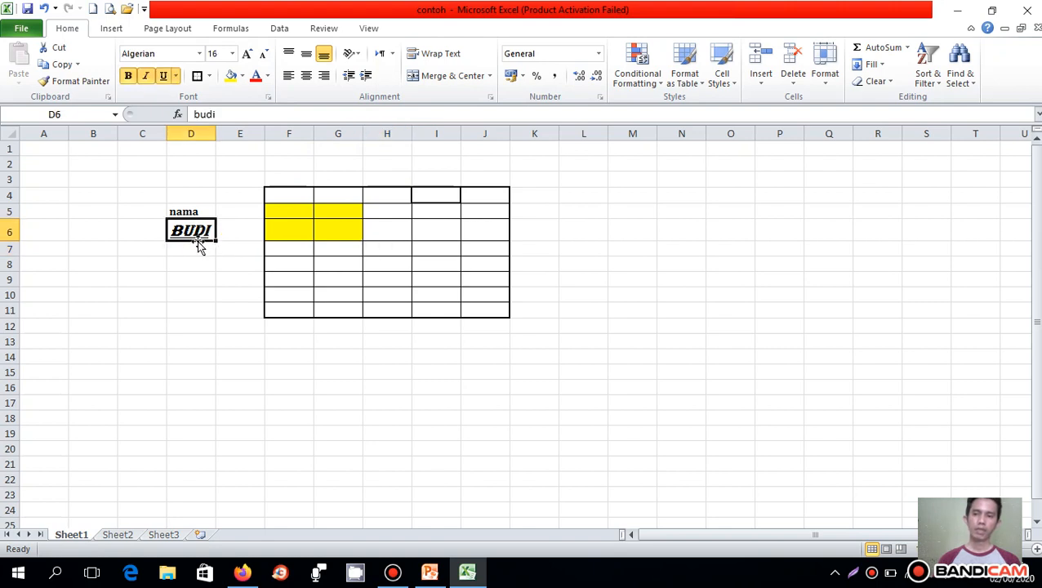
pyautogui.click(267, 76)
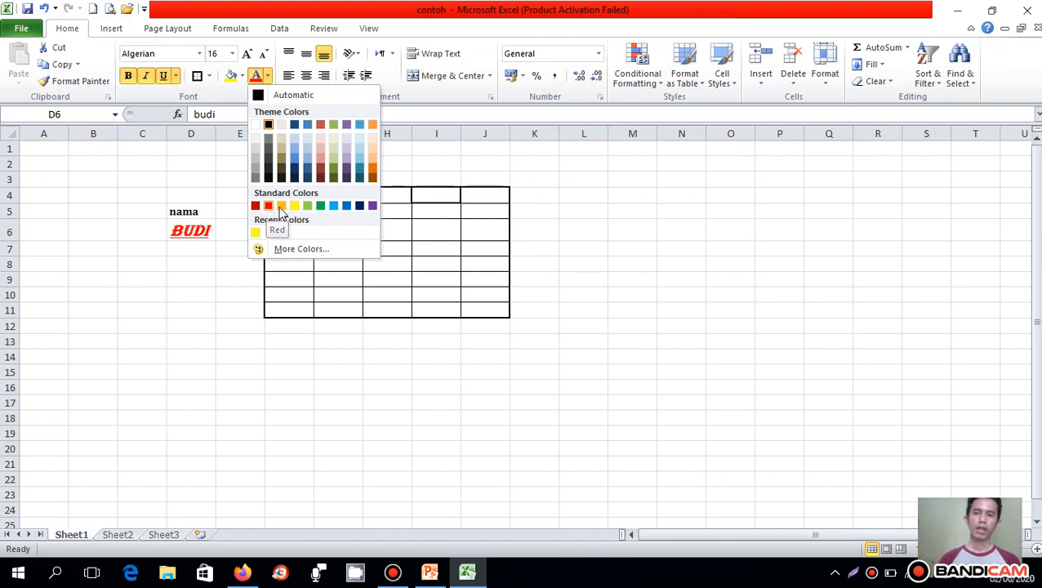
pyautogui.click(334, 205)
pyautogui.click(519, 162)
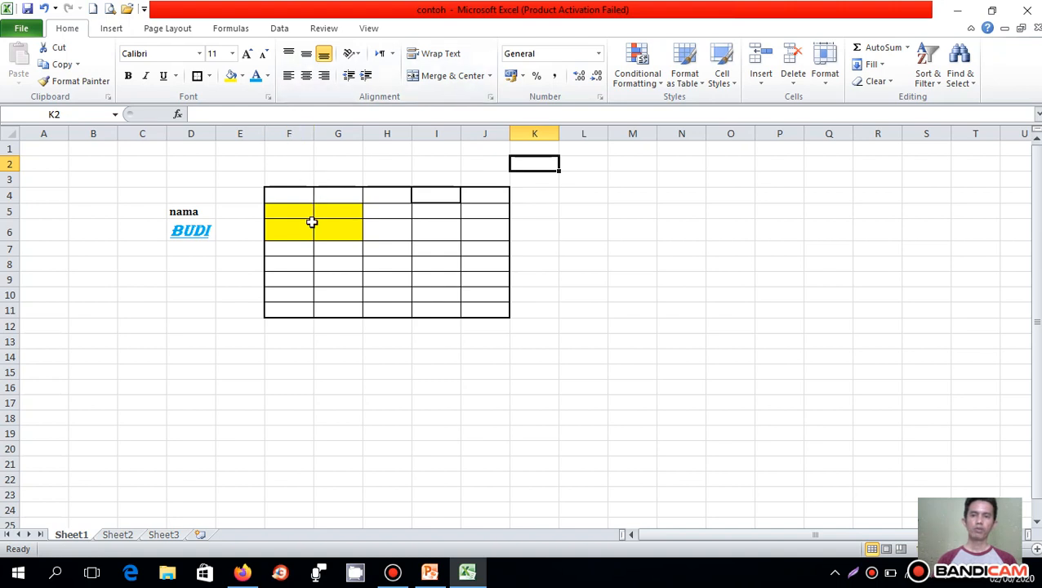
# - Enter the heading "nama" in cell F4 of the bordered table
pyautogui.click(289, 201)
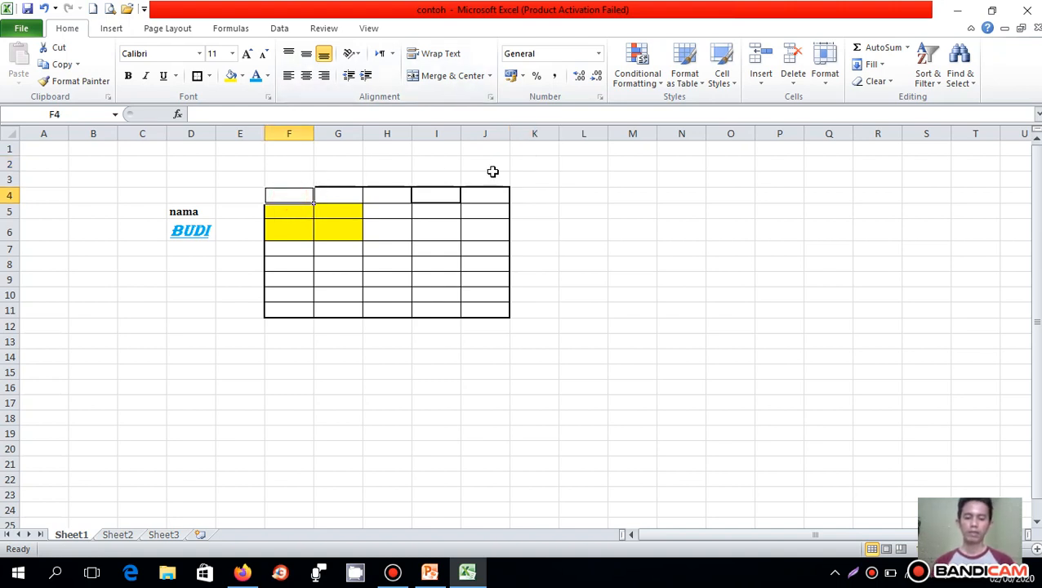
pyautogui.write('nama')
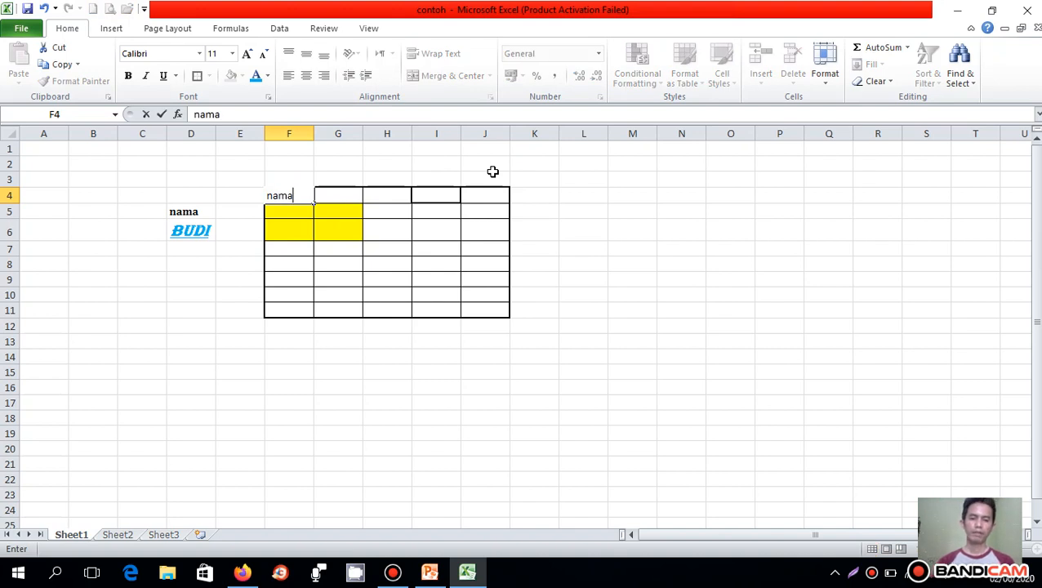
pyautogui.press('Tab')
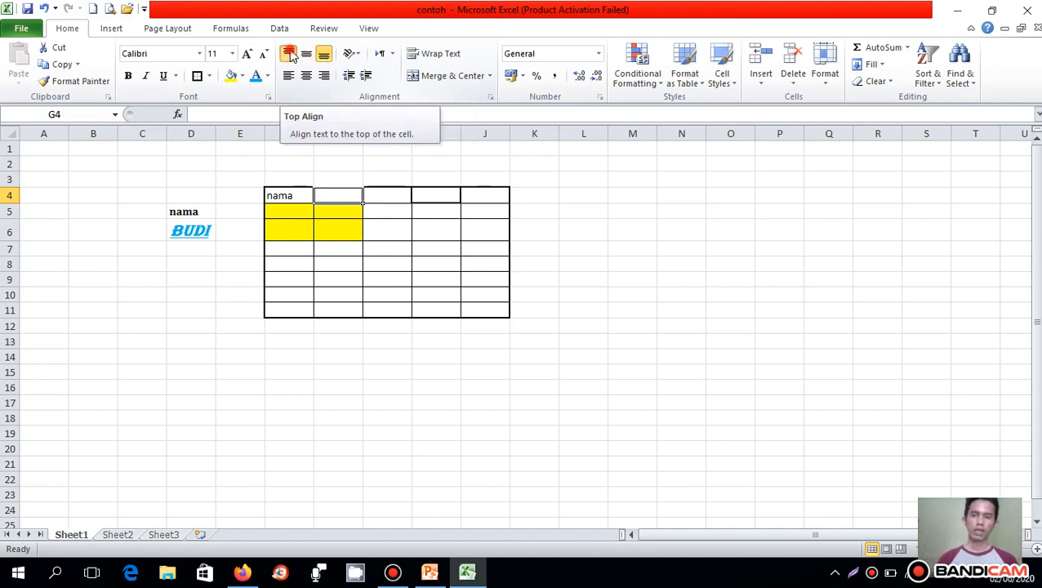
# - Increase the height of row 4 and apply Top Align to cells G4 and F4
pyautogui.click(290, 54)
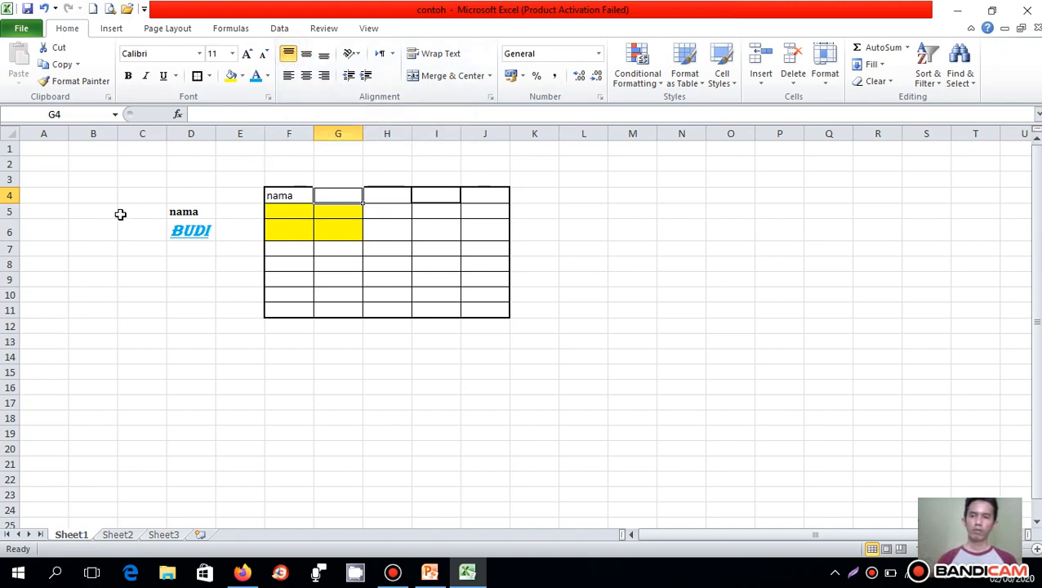
pyautogui.moveTo(18, 202); pyautogui.dragTo(18, 235)
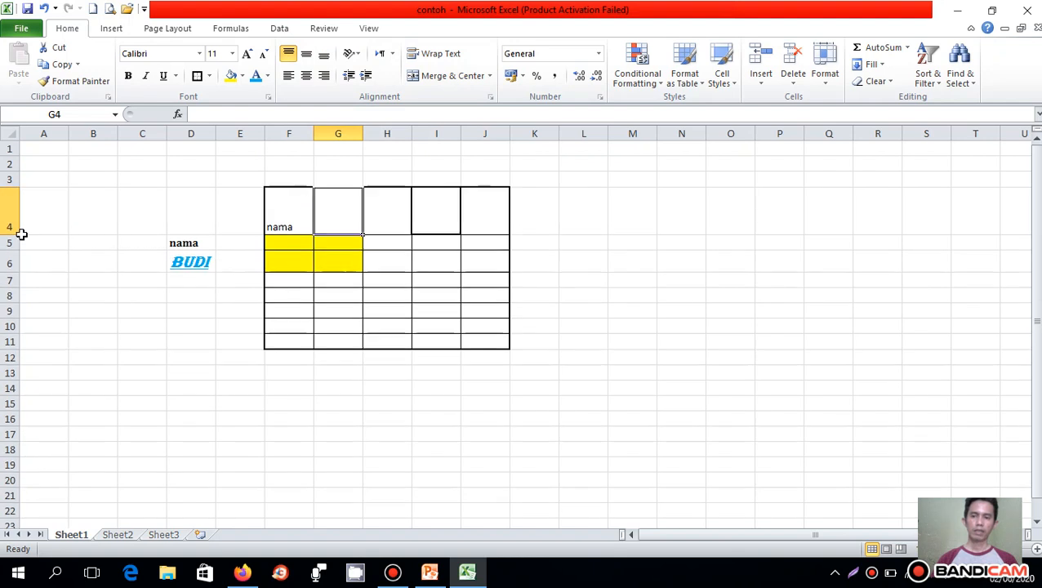
pyautogui.click(288, 215)
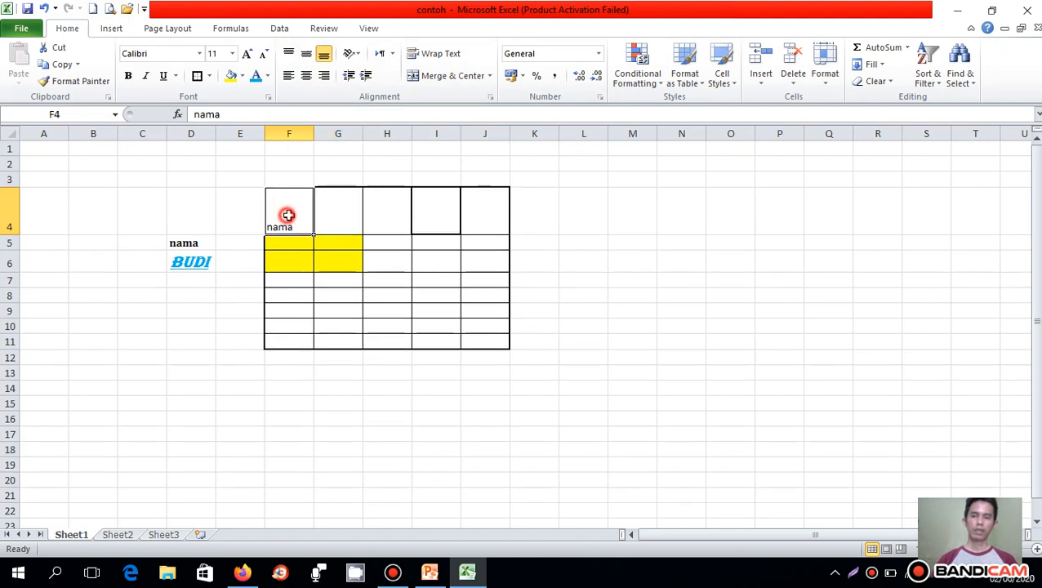
pyautogui.click(289, 54)
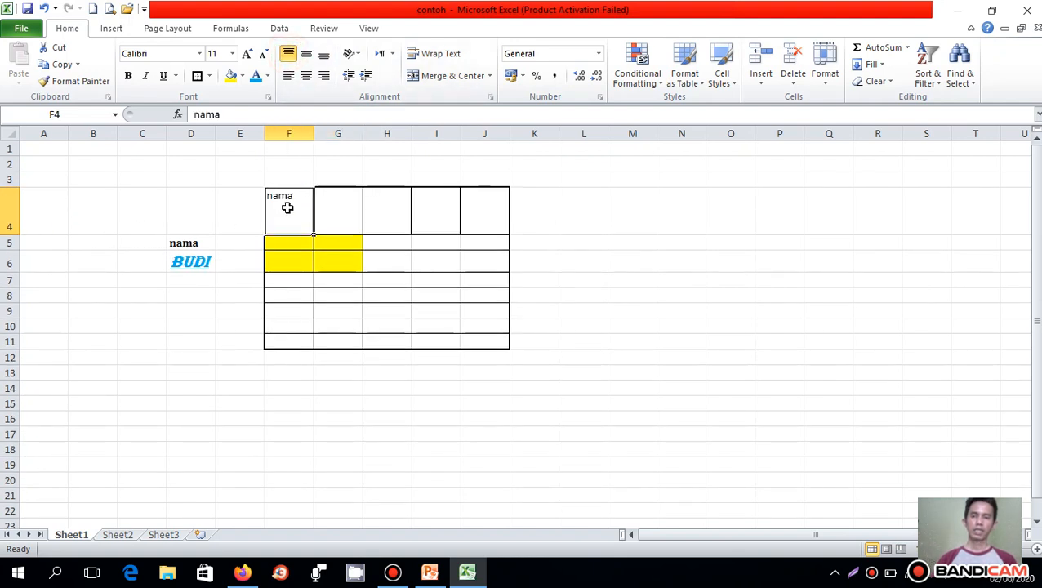
# - Try middle and bottom alignment on the text in cell F4, settling on Middle Align with horizontal centering
pyautogui.click(307, 55)
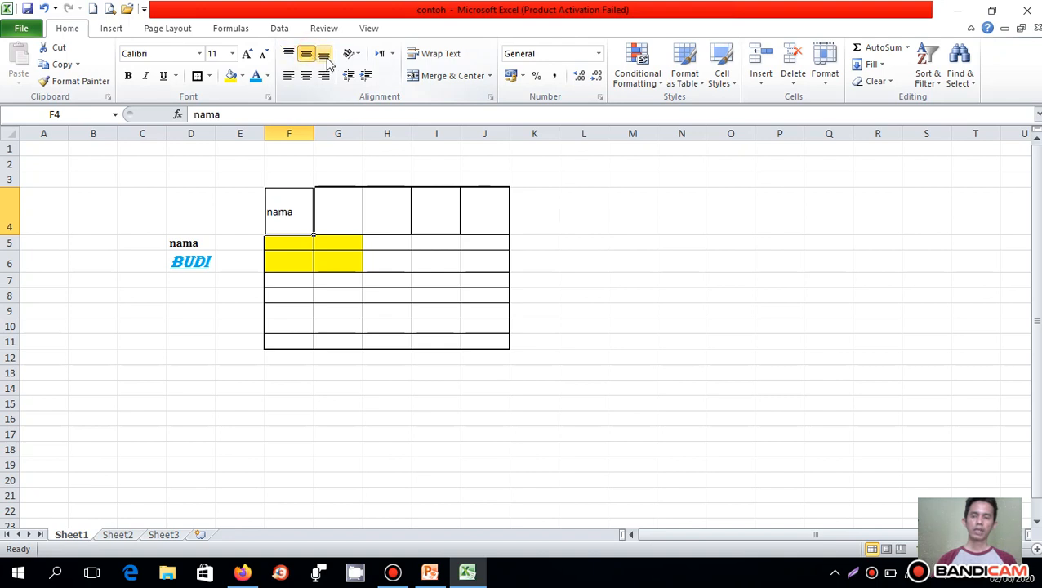
pyautogui.click(324, 54)
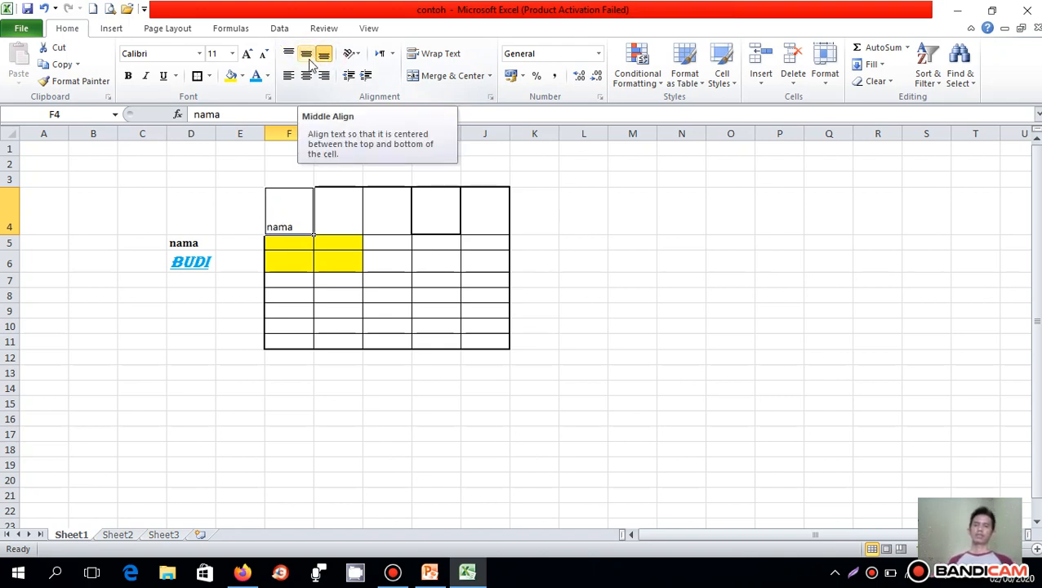
pyautogui.click(304, 55)
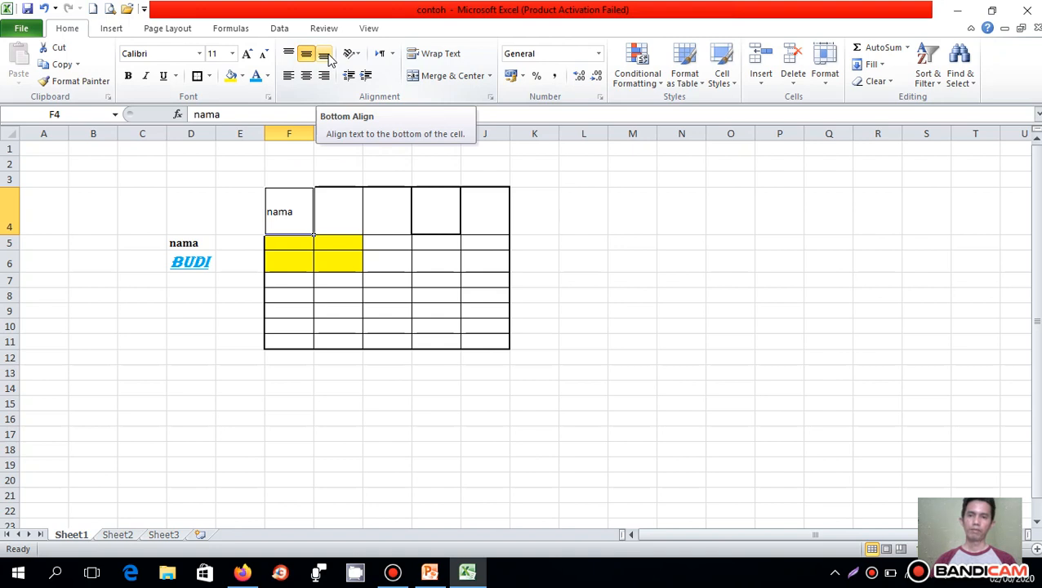
pyautogui.click(327, 55)
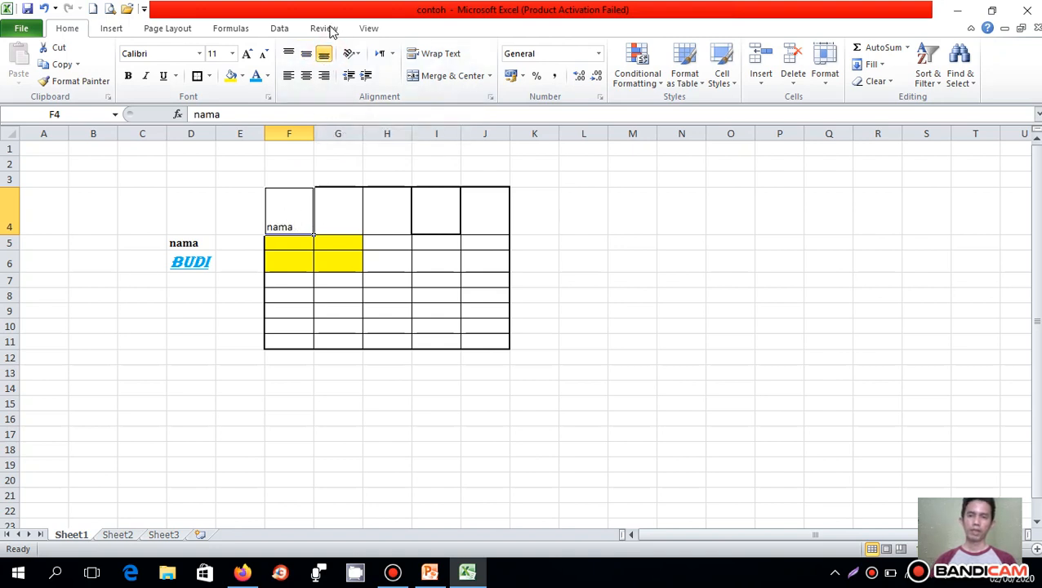
pyautogui.click(306, 53)
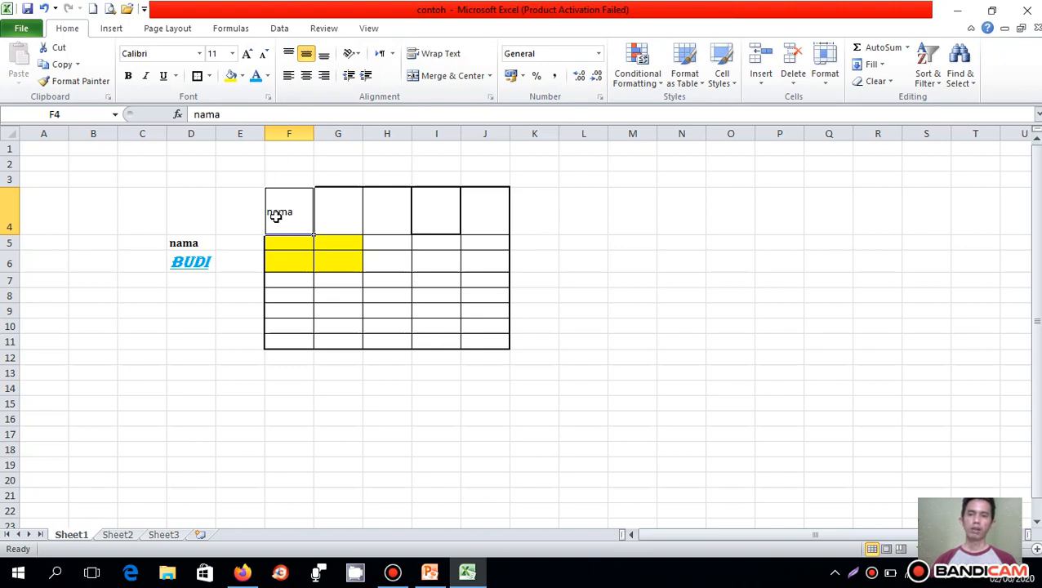
pyautogui.click(309, 78)
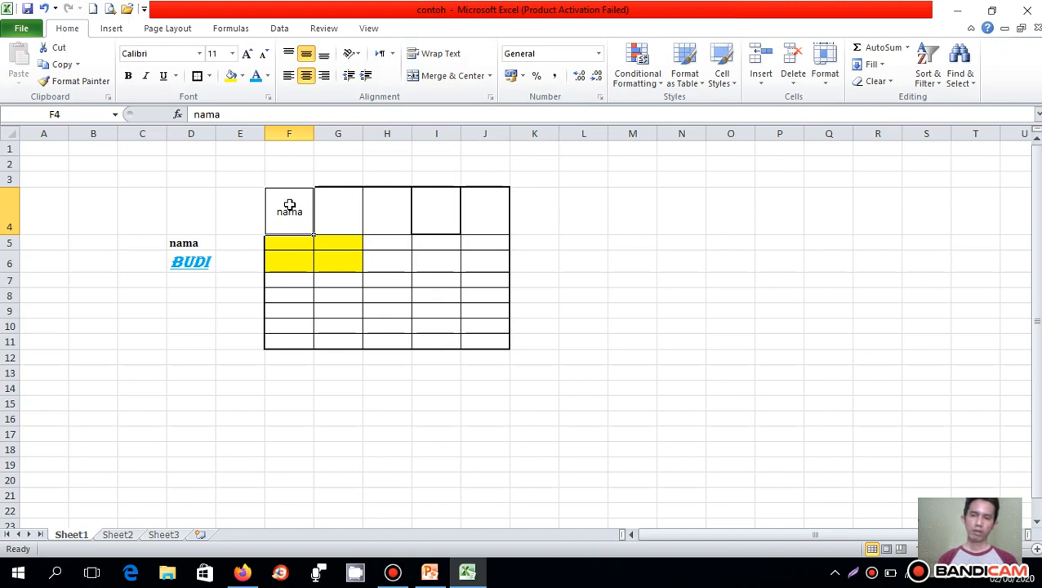
# - Try Angle Counterclockwise on the heading in F4, switch it to Vertical Text and enlarge row 4 to fit it
pyautogui.click(357, 53)
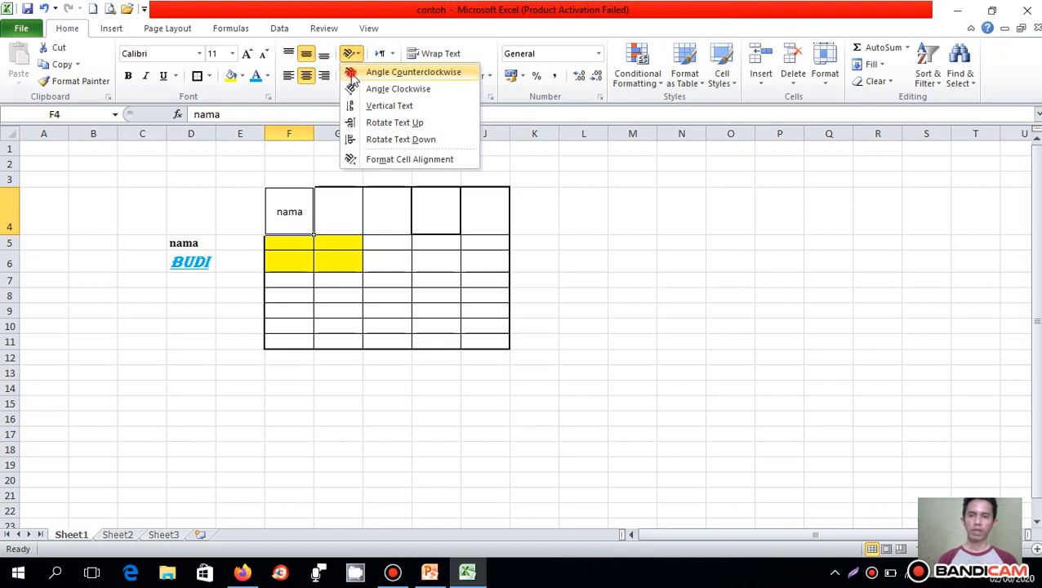
pyautogui.click(351, 73)
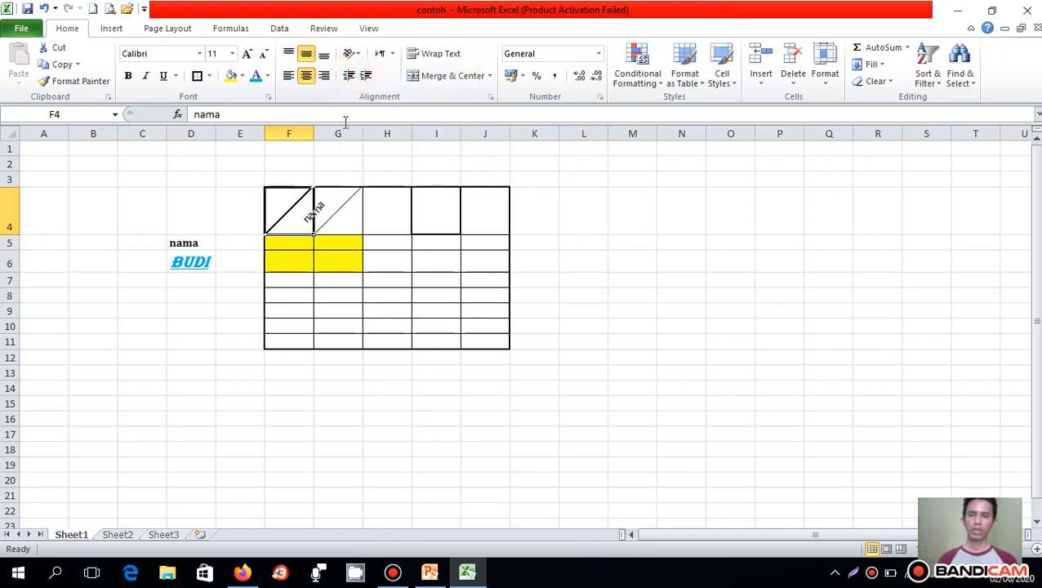
pyautogui.click(352, 54)
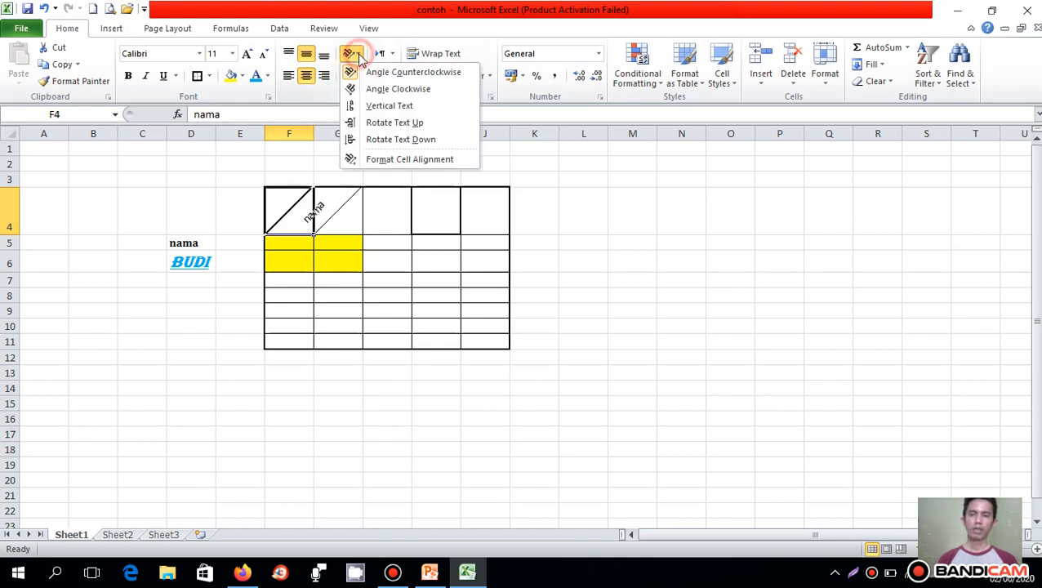
pyautogui.click(361, 106)
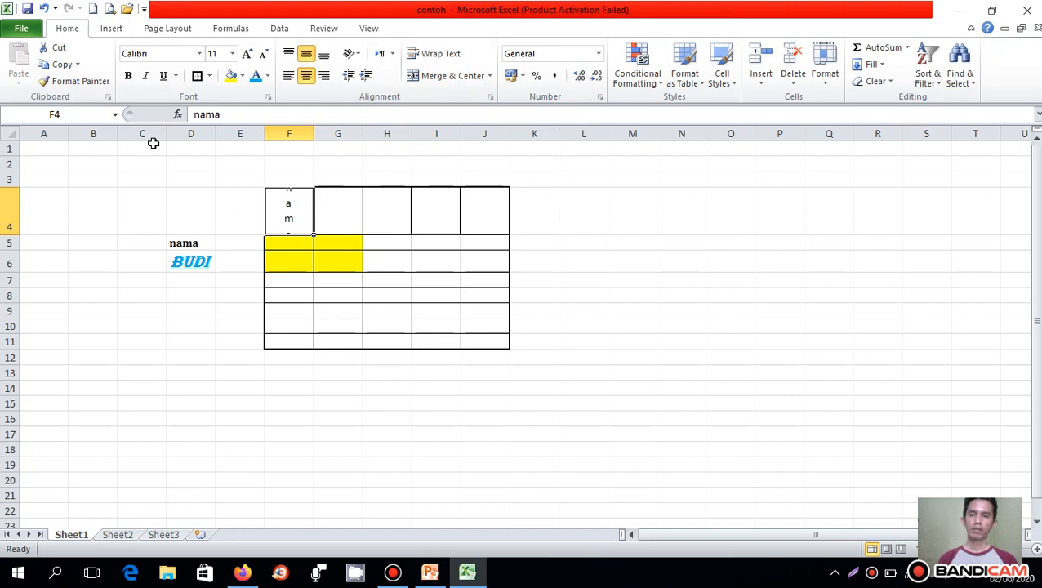
pyautogui.moveTo(10, 236); pyautogui.dragTo(9, 275)
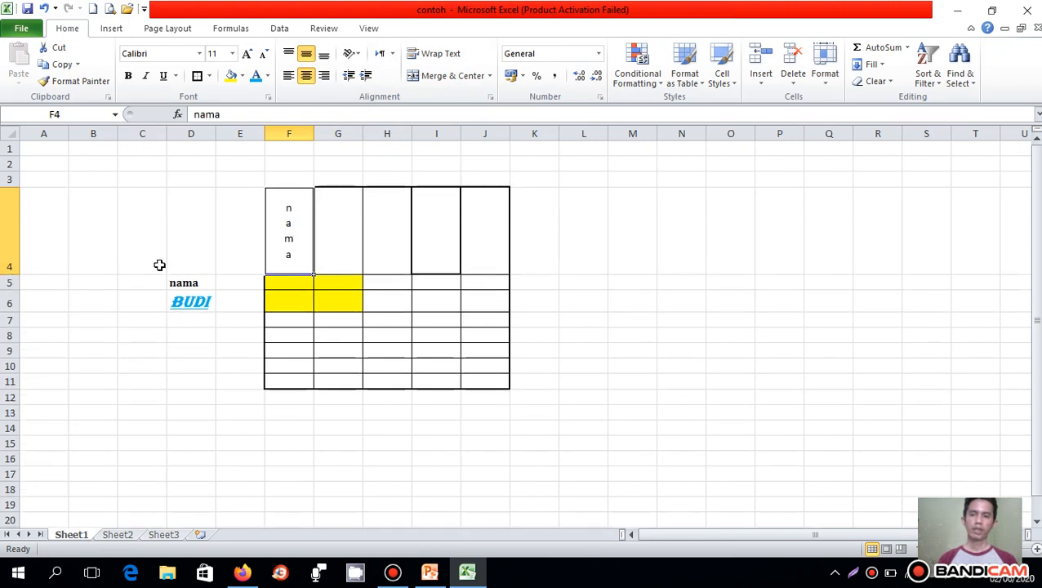
# - Try to decrease the indent of the vertical text in cell F4
pyautogui.click(299, 233)
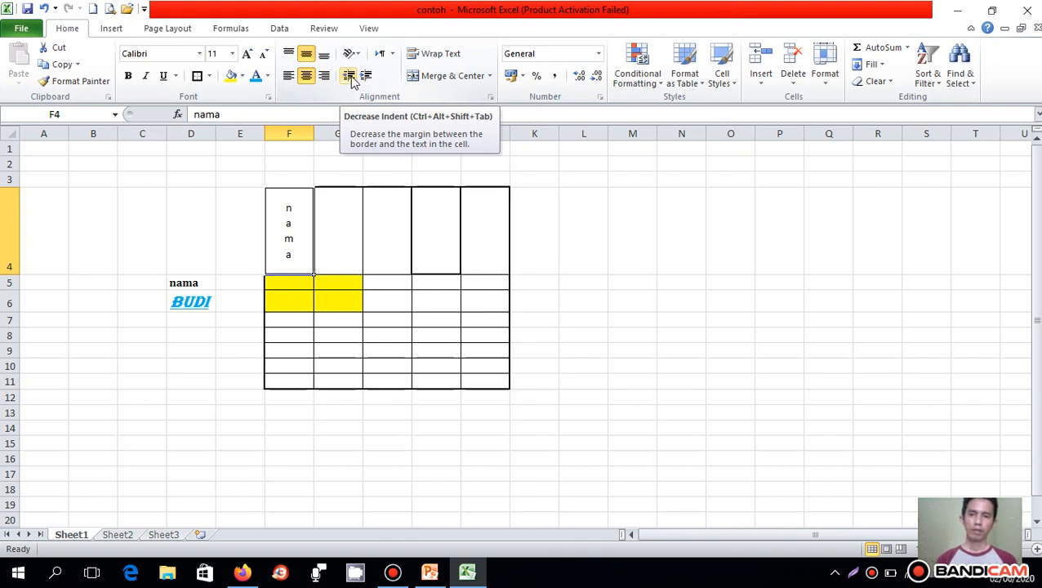
pyautogui.click(286, 227)
pyautogui.click(343, 76)
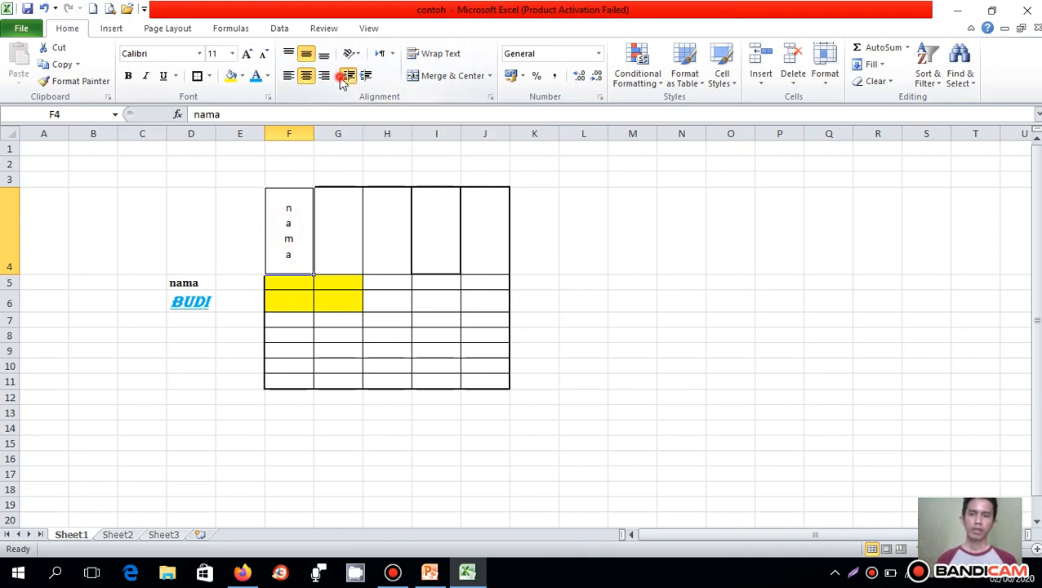
# - Increase the indent of the text "nama" in cell D5 by two levels
pyautogui.click(195, 282)
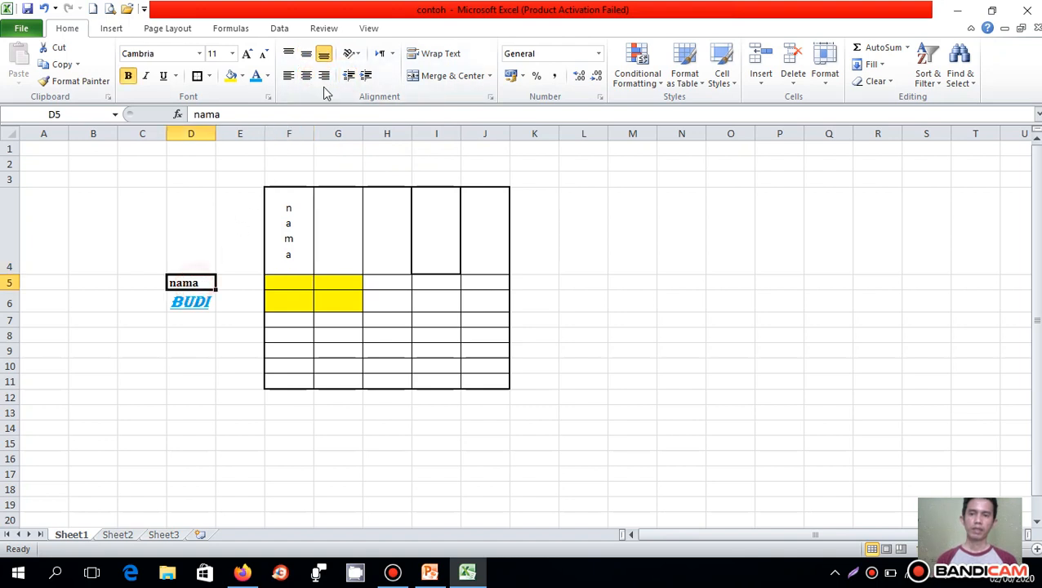
pyautogui.click(365, 75)
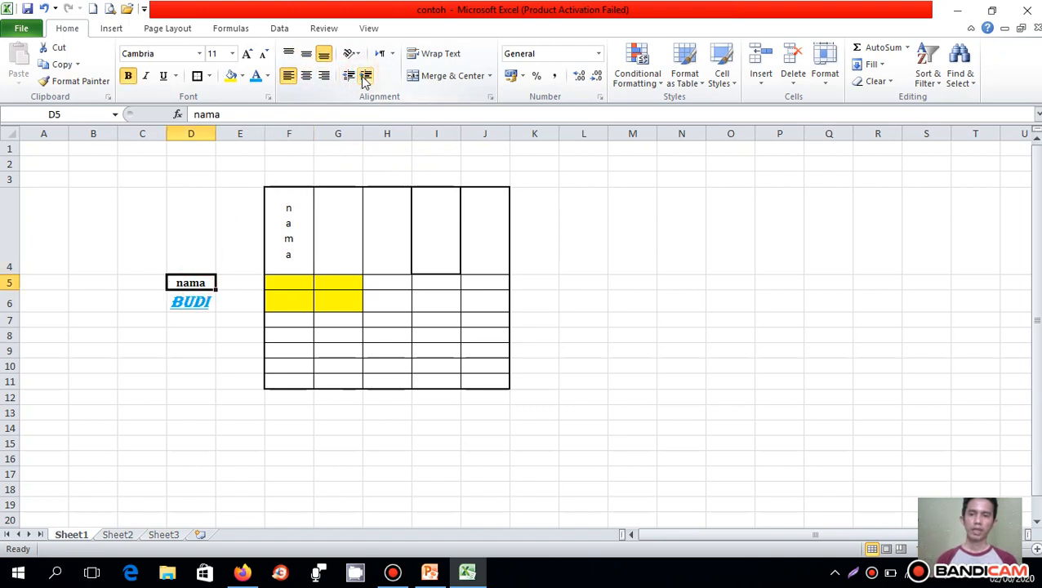
pyautogui.click(366, 77)
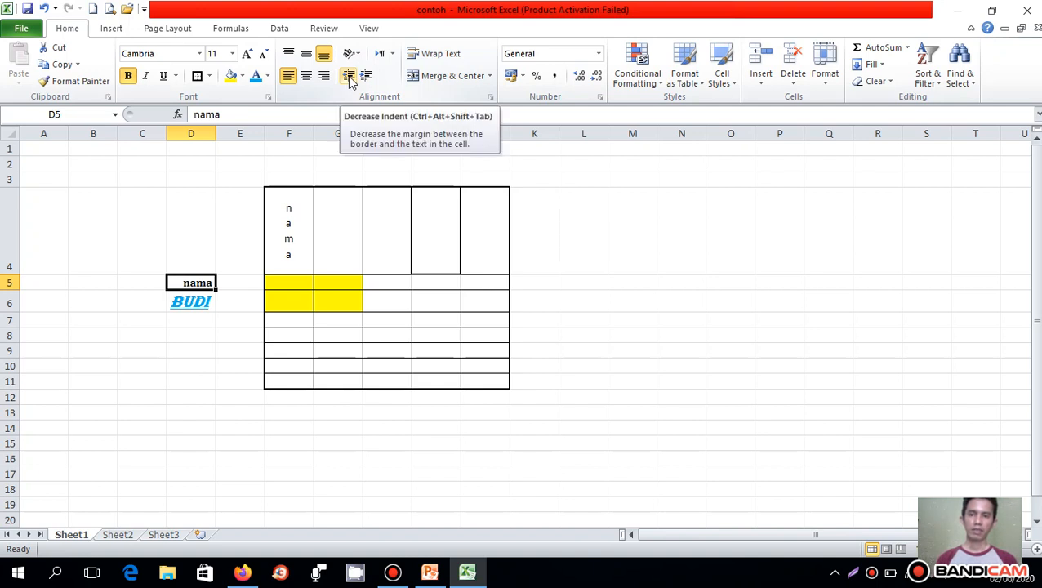
# - Alternately decrease and increase the indent of the text "nama" in cell D5, ending at a two-level indent
pyautogui.click(349, 78)
pyautogui.click(348, 77)
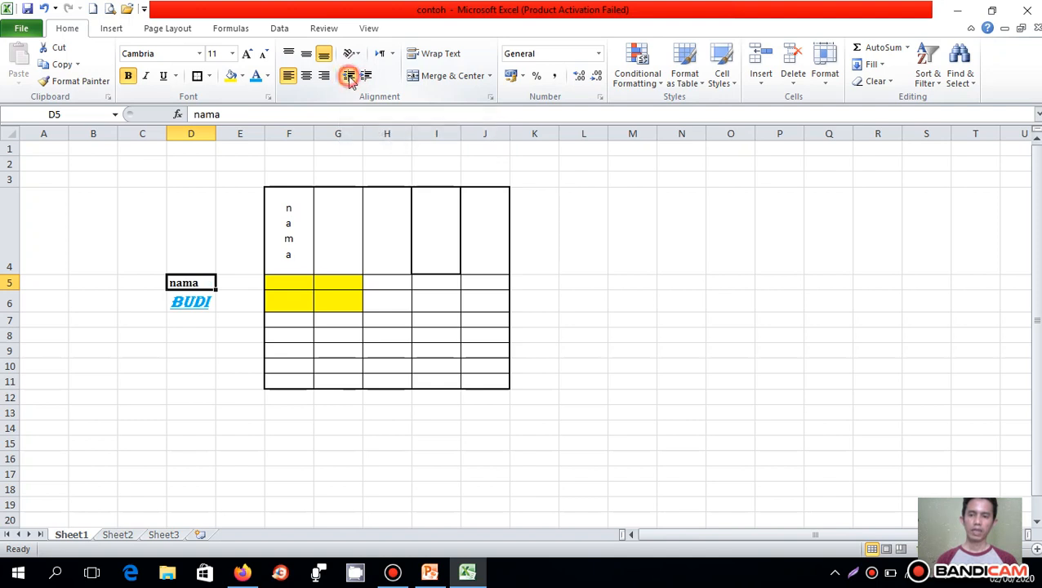
pyautogui.click(364, 78)
pyautogui.click(365, 77)
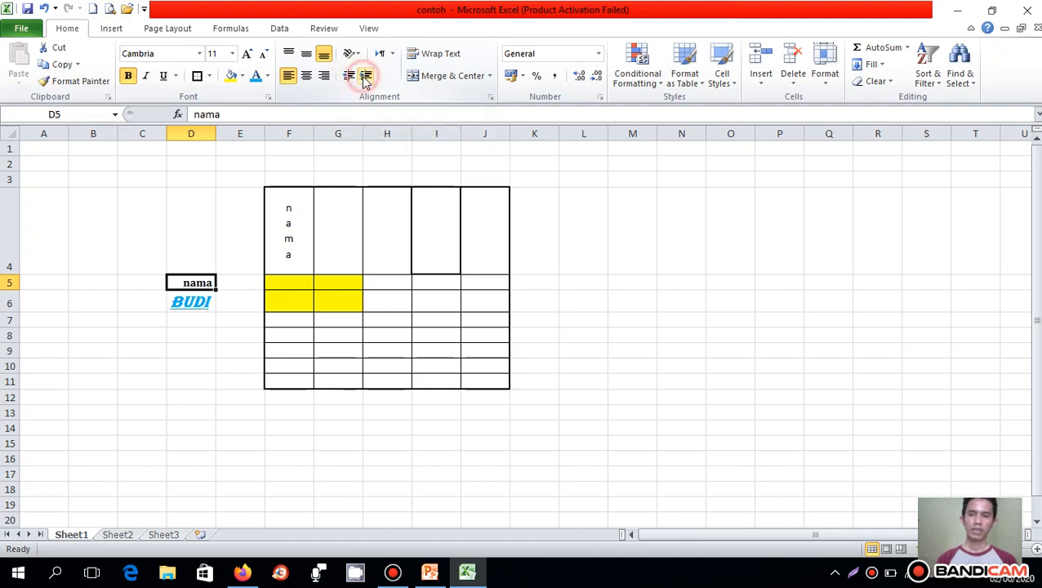
pyautogui.click(348, 78)
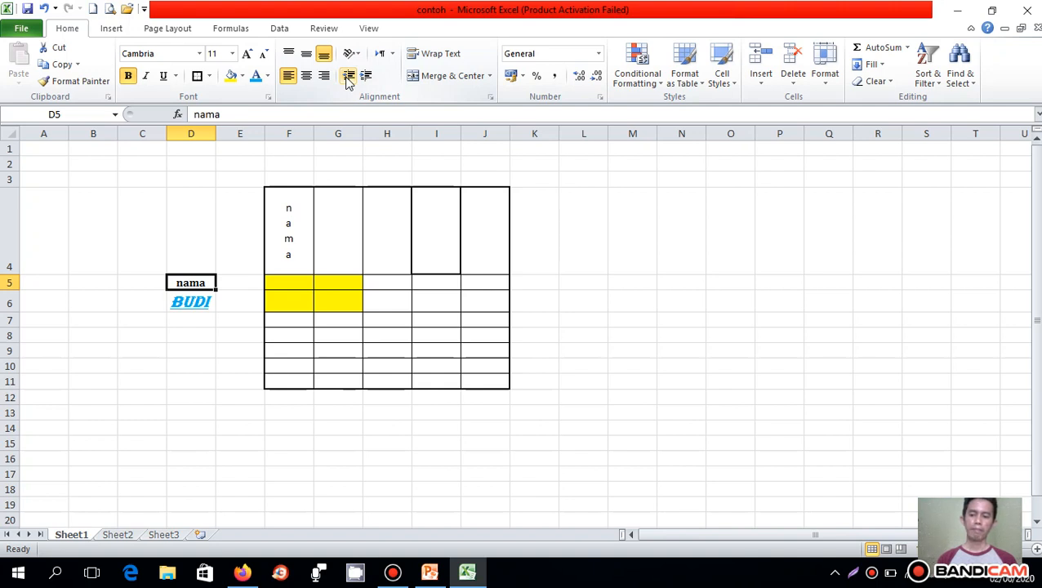
pyautogui.click(365, 78)
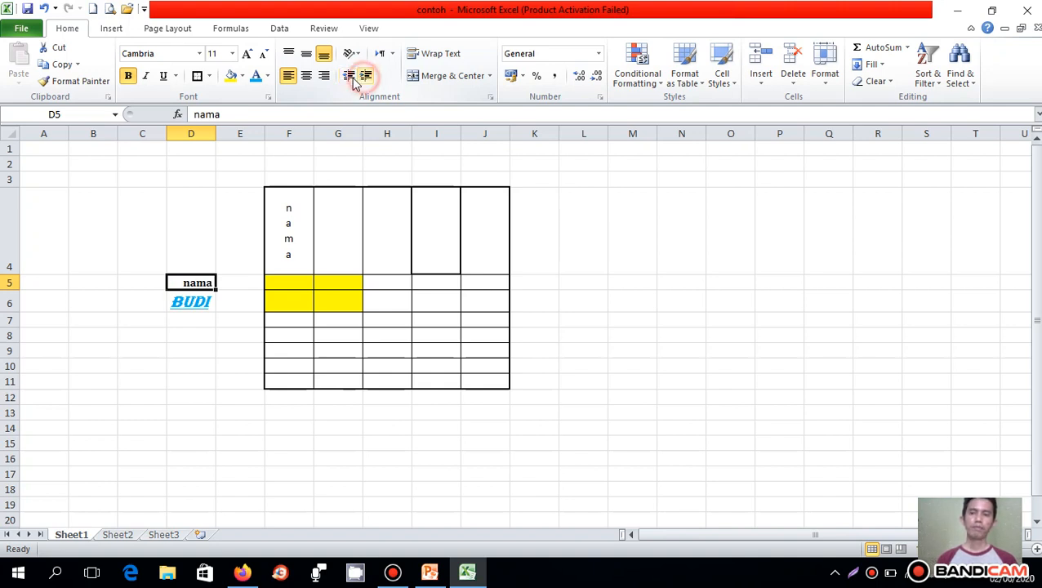
pyautogui.click(347, 78)
pyautogui.click(364, 78)
pyautogui.click(347, 78)
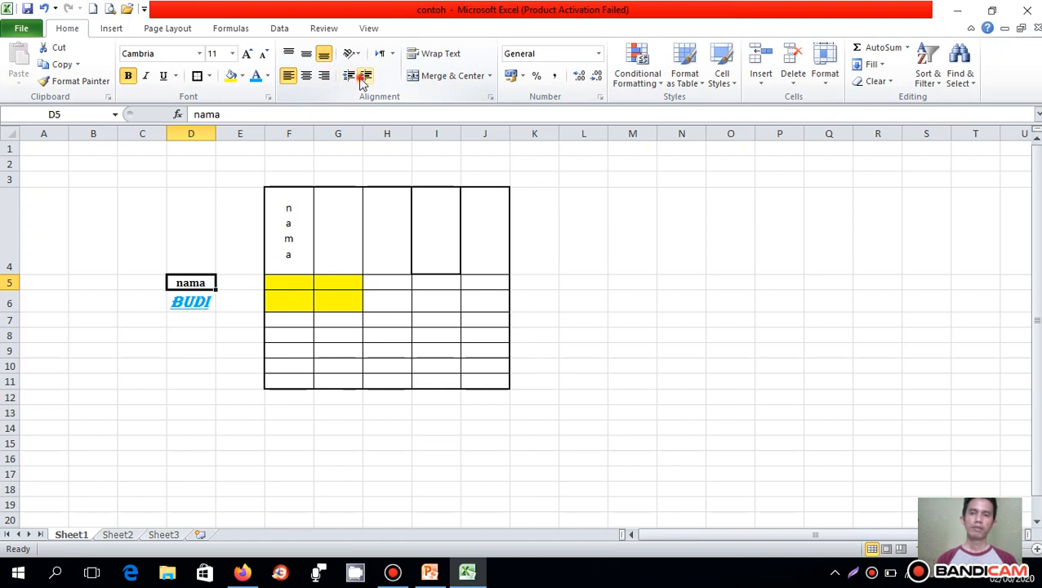
pyautogui.click(364, 77)
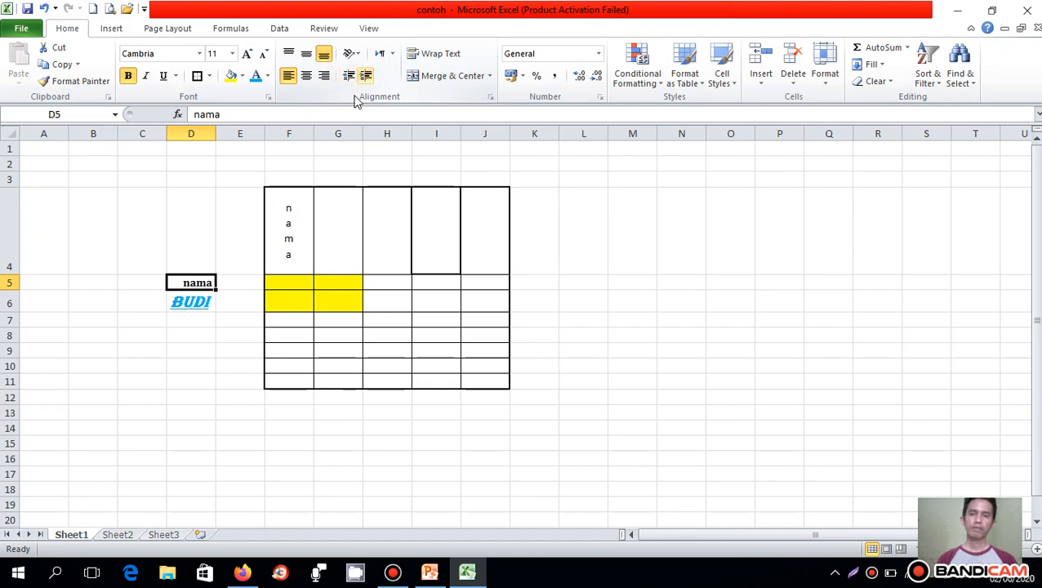
# - Turn on Wrap Text for cell D5 and center its text with Merge & Center
pyautogui.click(433, 55)
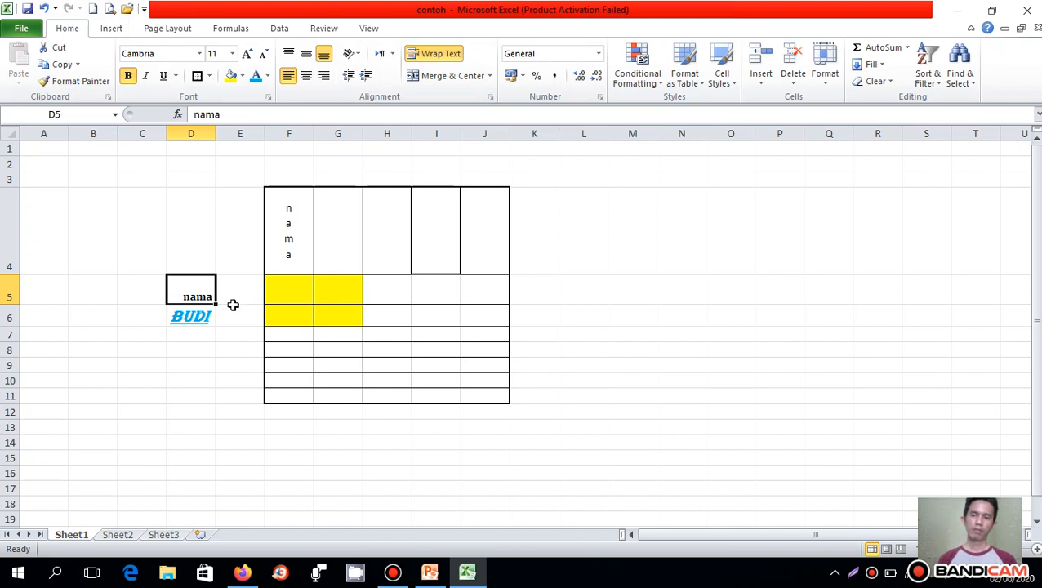
pyautogui.click(437, 74)
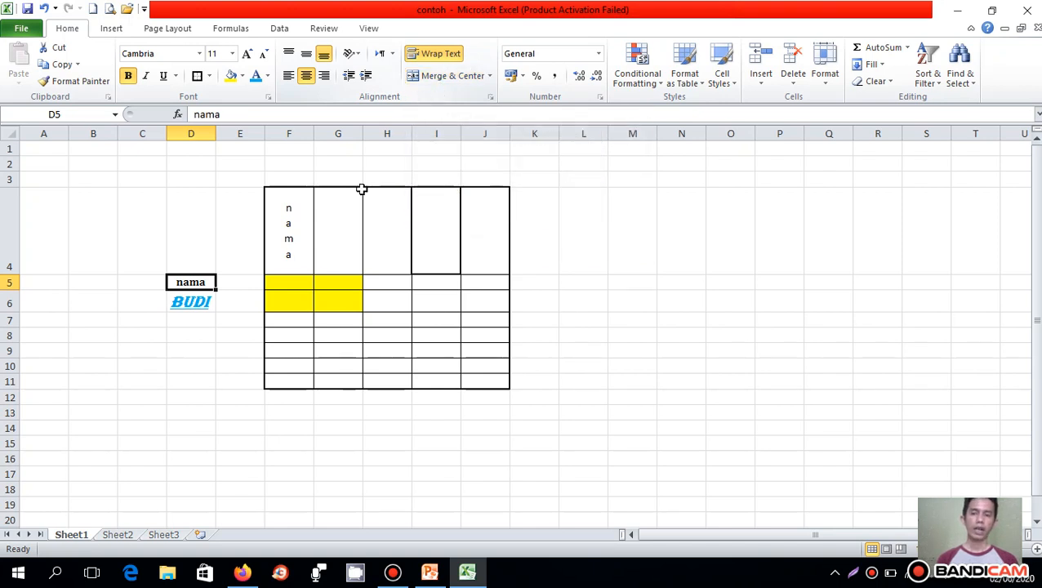
# - Merge and center heading cells F4:G4, unmerge them, and merge and center them again
pyautogui.moveTo(294, 242)
pyautogui.mouseDown()
pyautogui.moveTo(324, 241)
pyautogui.moveTo(338, 228)
pyautogui.moveTo(300, 238)
pyautogui.mouseUp()
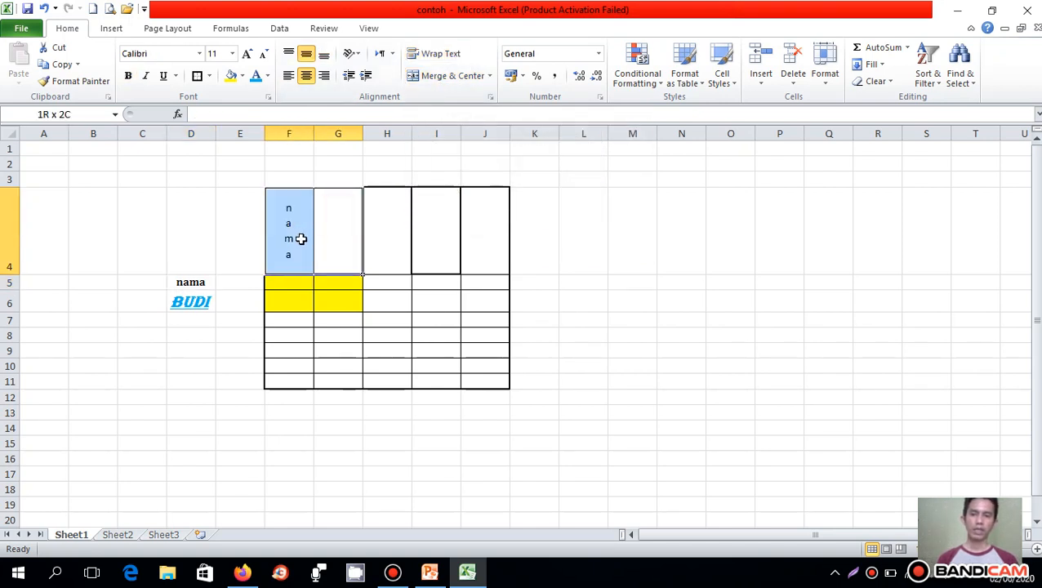
pyautogui.click(439, 76)
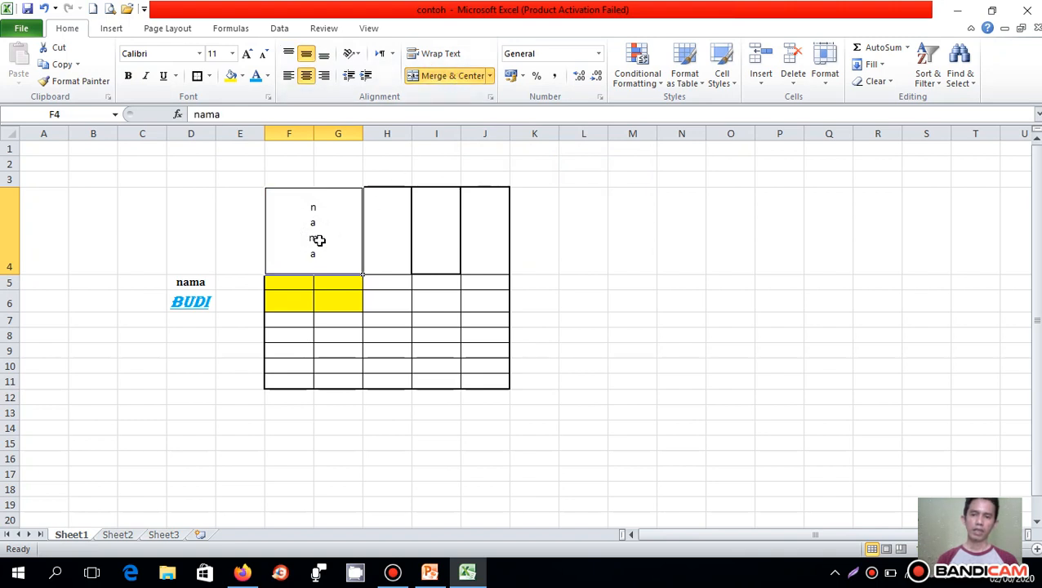
pyautogui.click(491, 75)
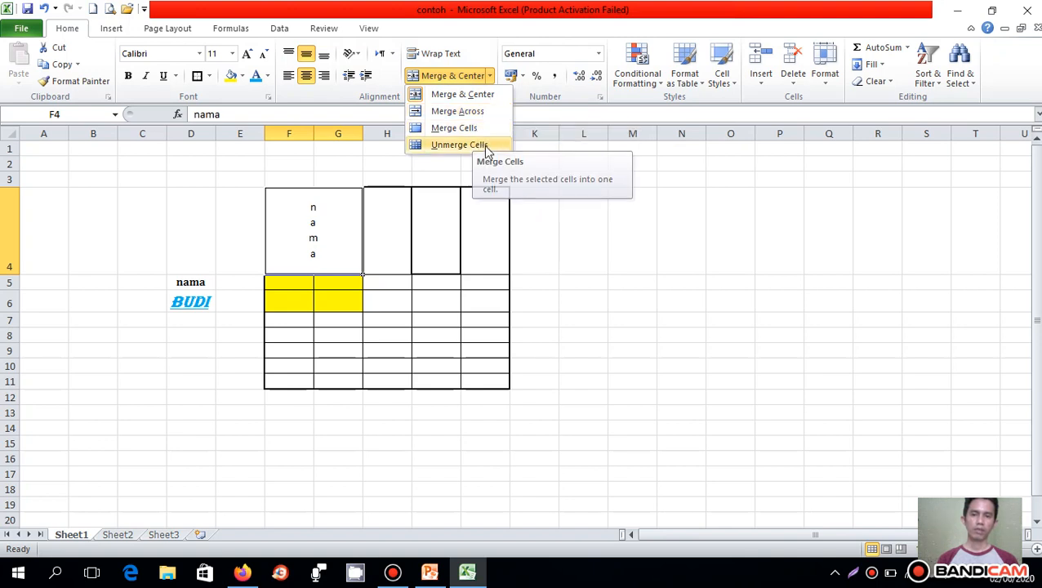
pyautogui.click(458, 75)
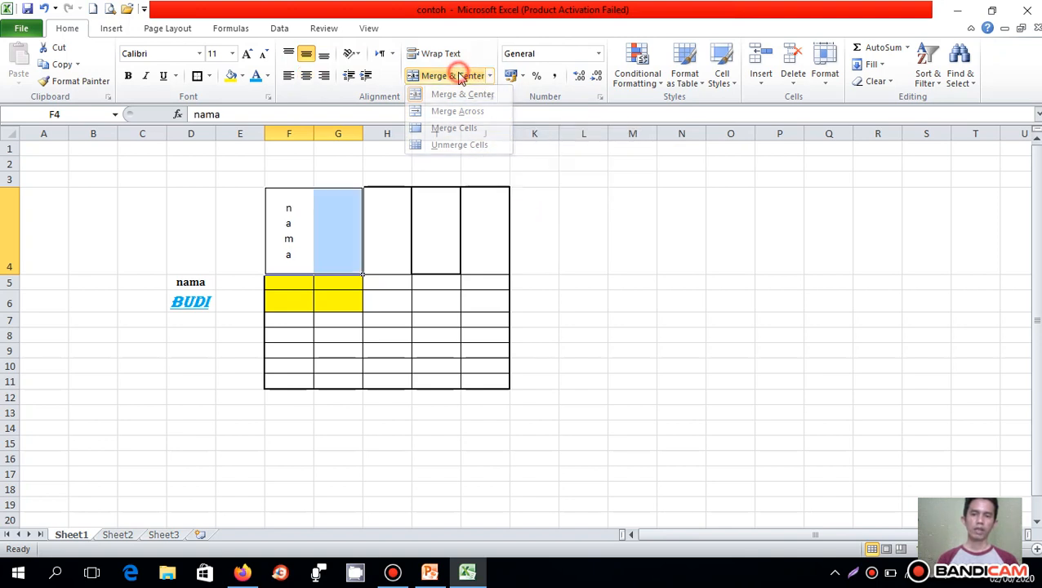
pyautogui.click(458, 74)
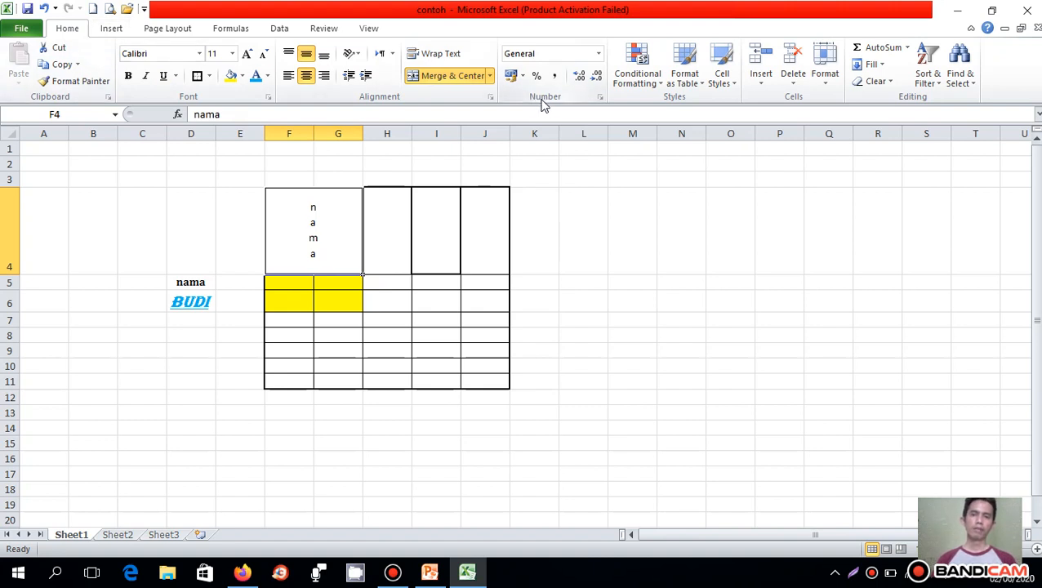
# - Examine the number and accounting formats, try Percent Style on merged cell F4, and restore its General format
pyautogui.click(598, 55)
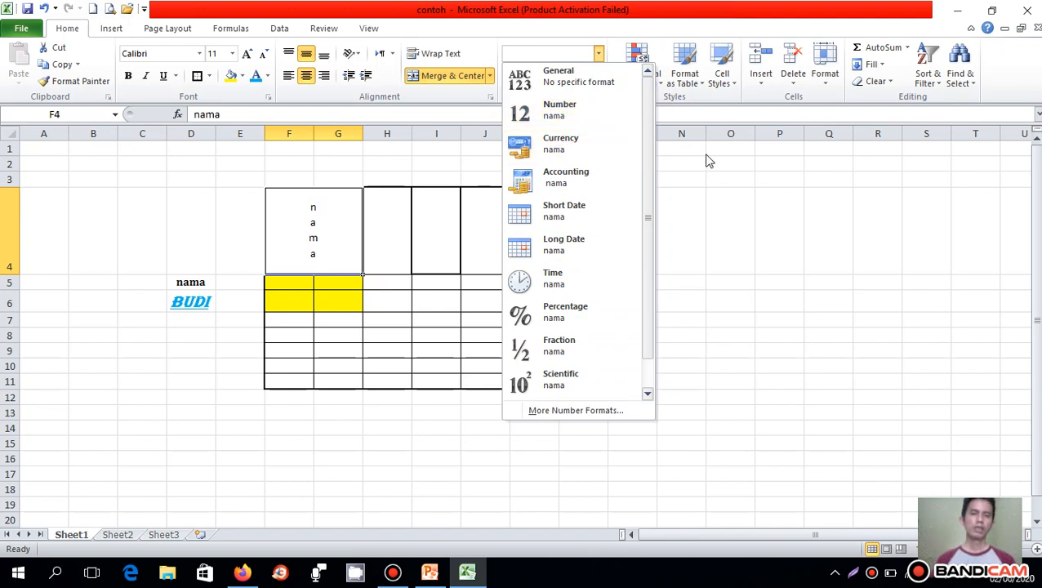
pyautogui.click(721, 176)
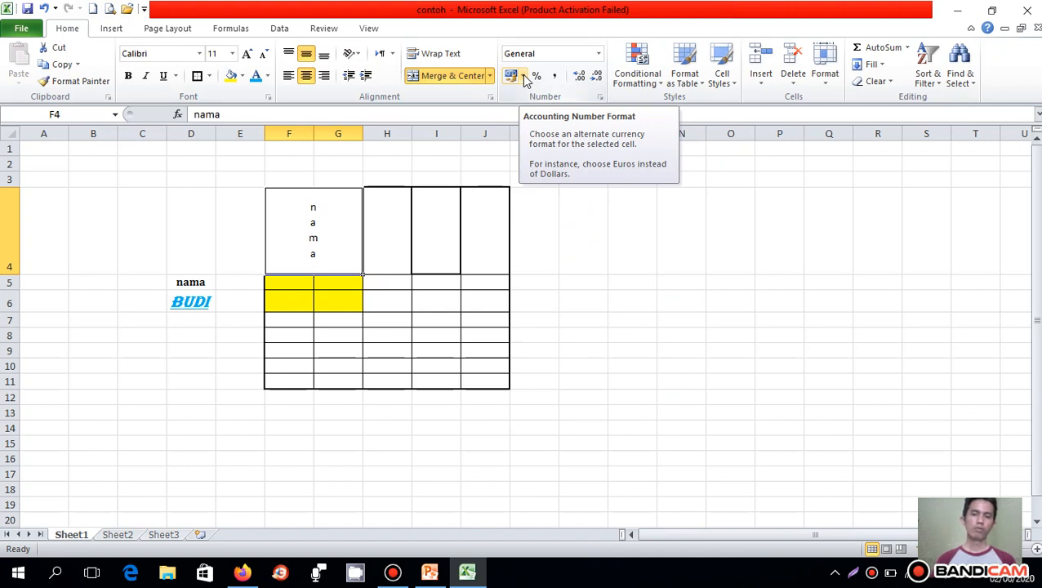
pyautogui.click(524, 76)
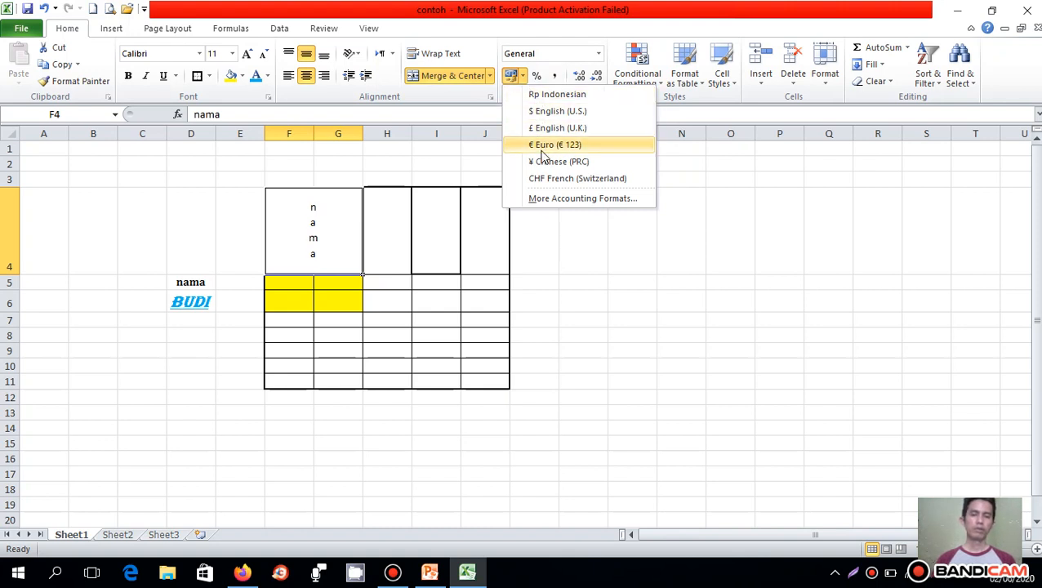
pyautogui.click(539, 77)
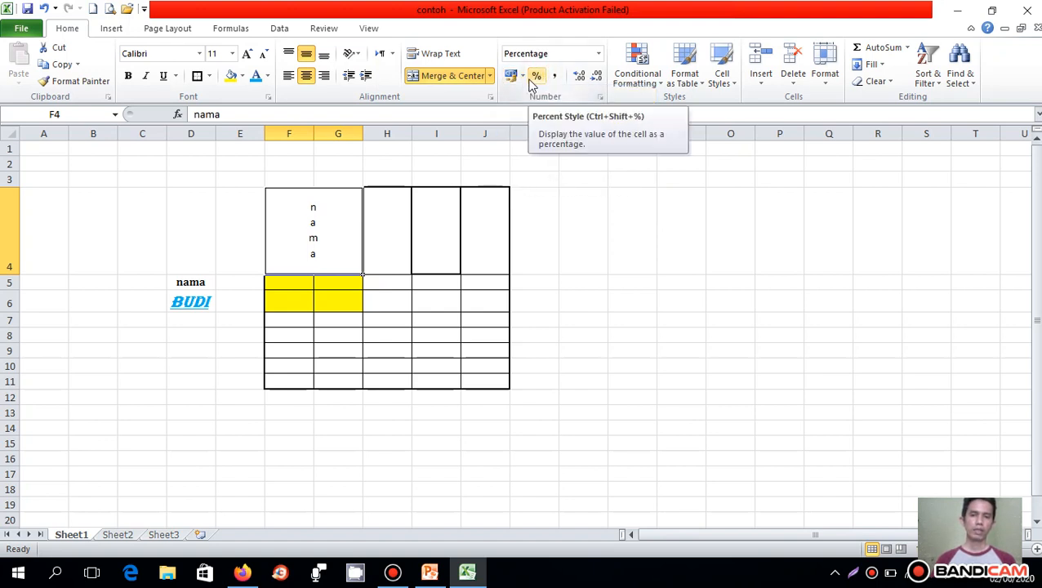
pyautogui.click(599, 55)
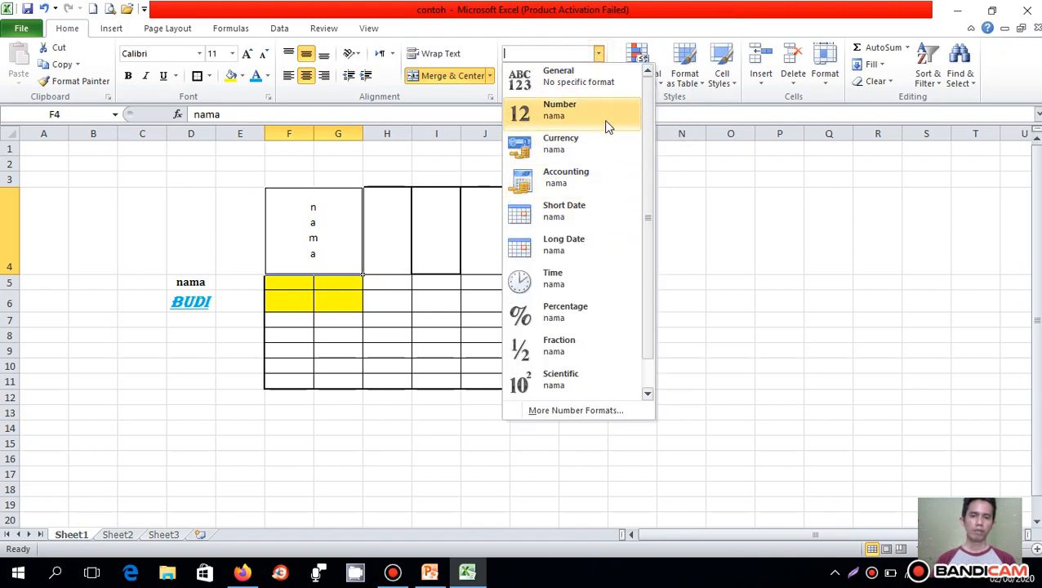
pyautogui.click(534, 87)
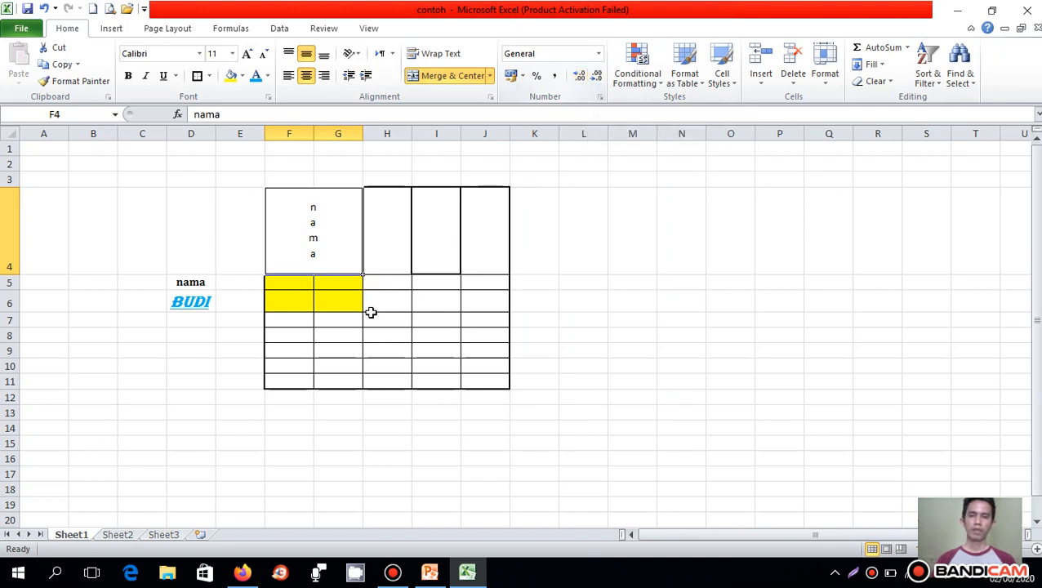
# - Enter the value 2000 in cell H6 of the table
pyautogui.click(400, 298)
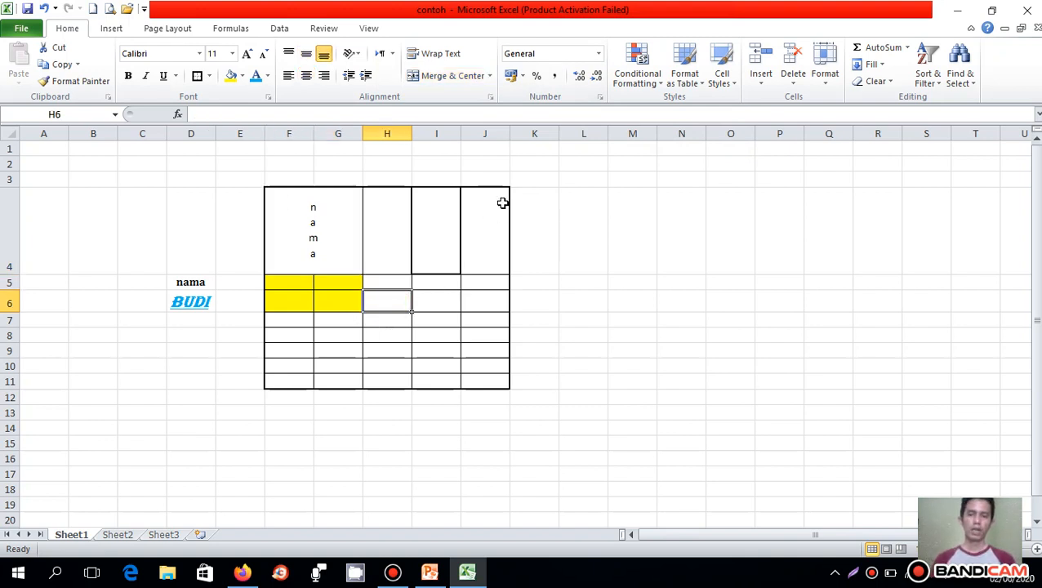
pyautogui.write('2000')
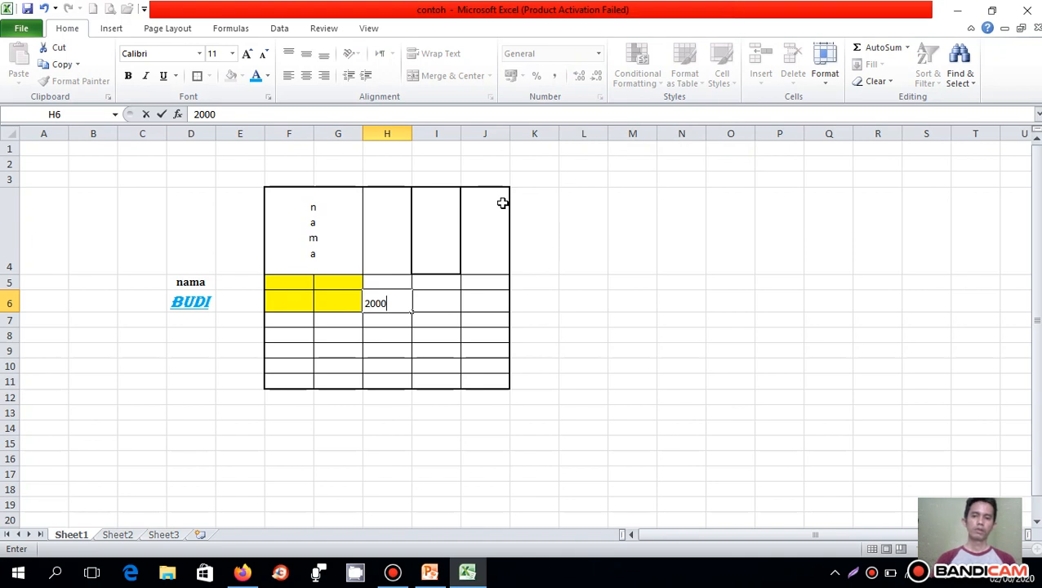
pyautogui.click(419, 307)
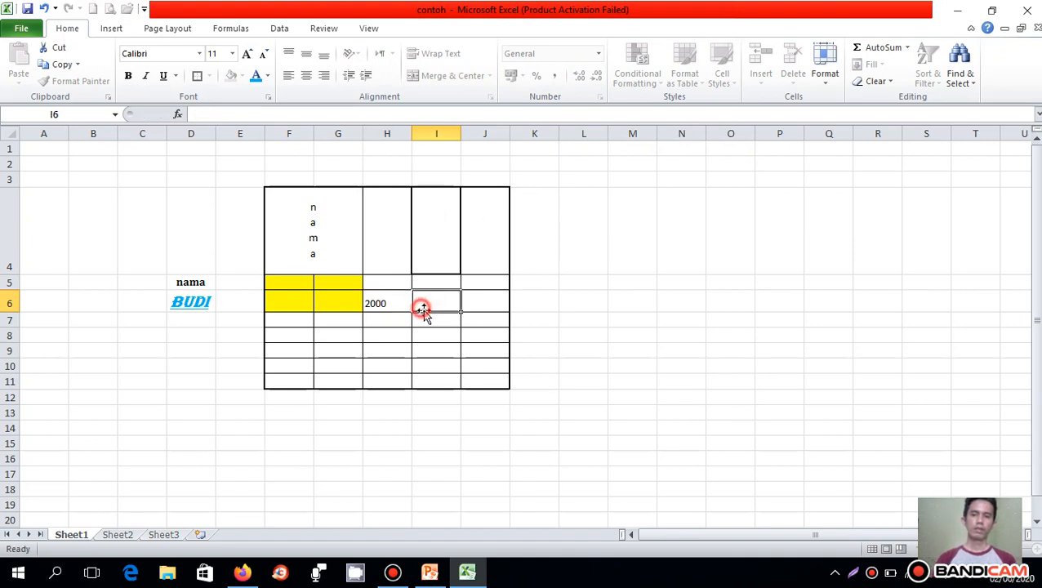
# - Increase the decimal places of the number in H6, and decrease them again to show no decimals
pyautogui.click(396, 305)
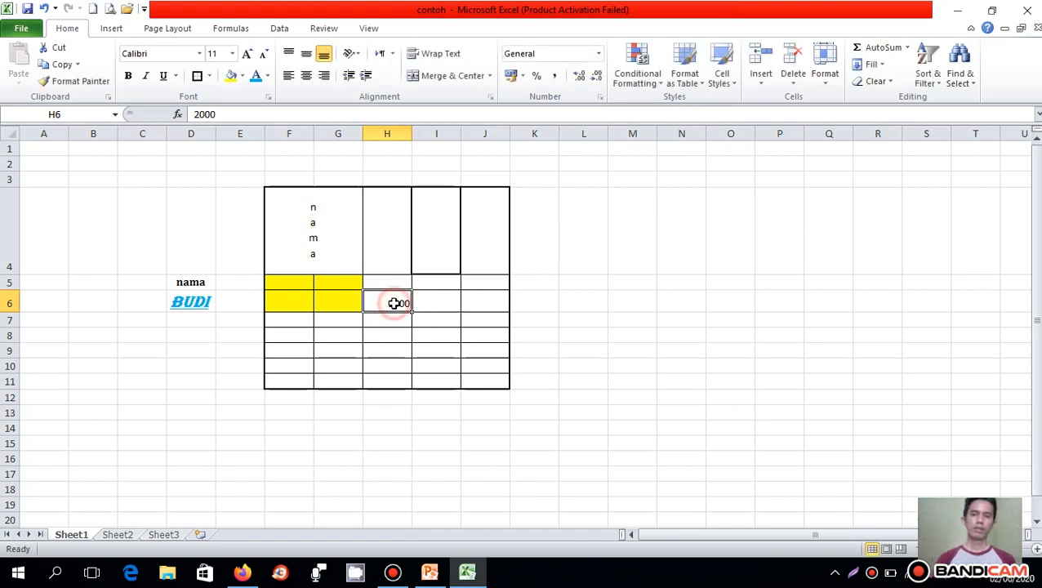
pyautogui.click(580, 78)
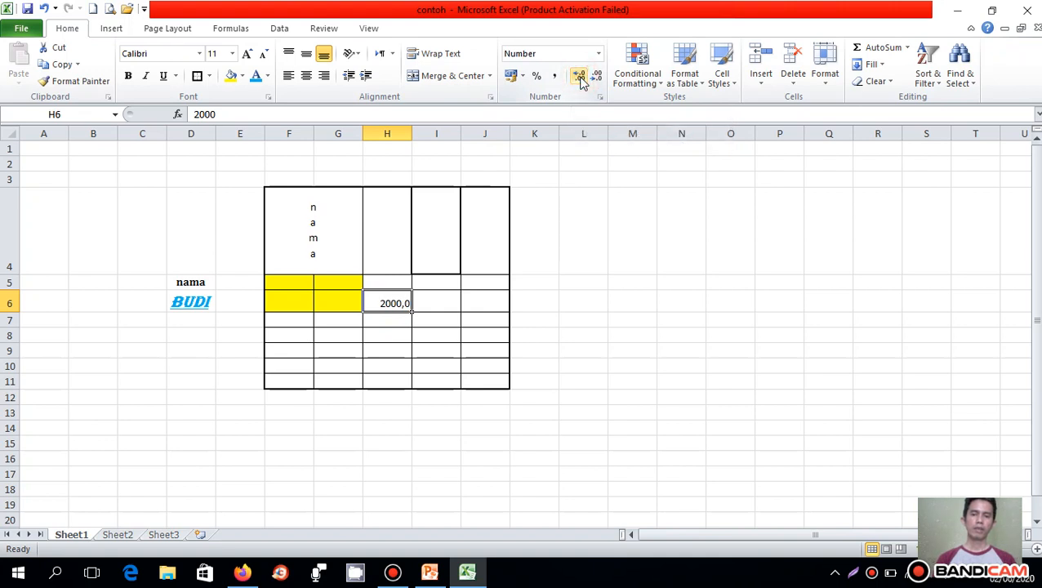
pyautogui.click(580, 79)
pyautogui.click(597, 79)
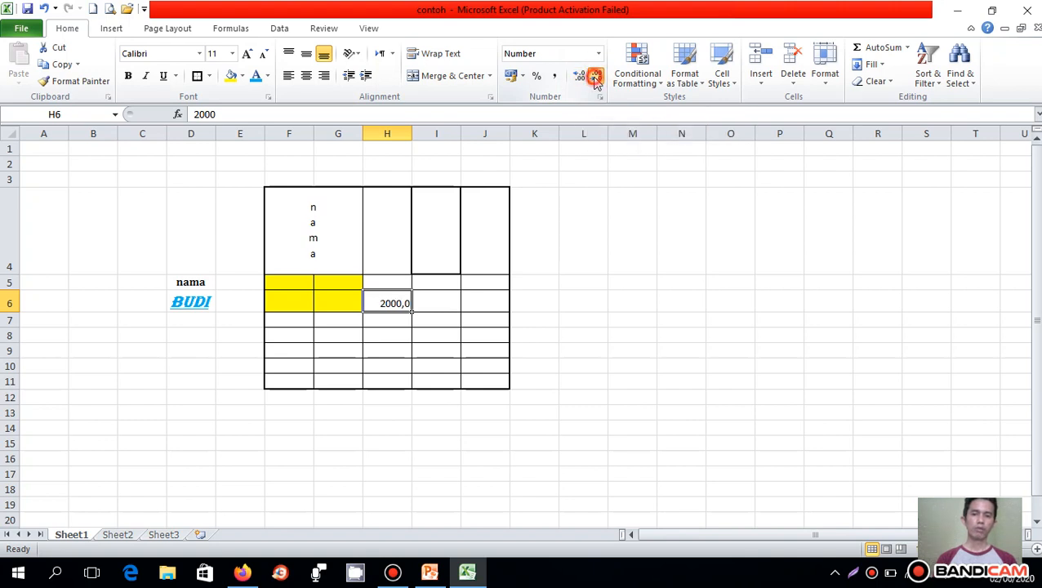
pyautogui.click(597, 79)
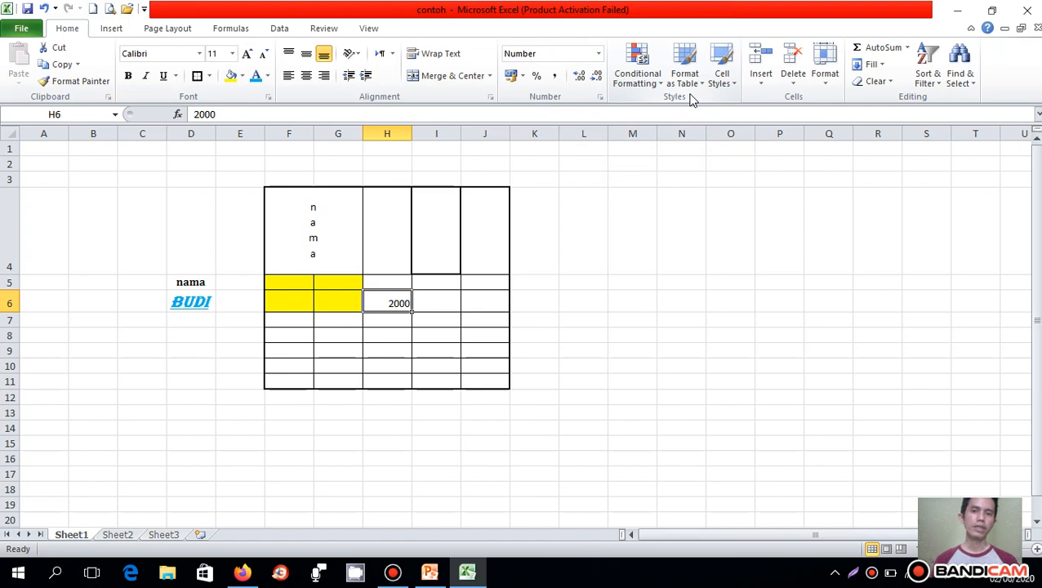
# - Try the gradient-fill Light Blue Data Bar conditional format on the empty cell L4
pyautogui.click(589, 255)
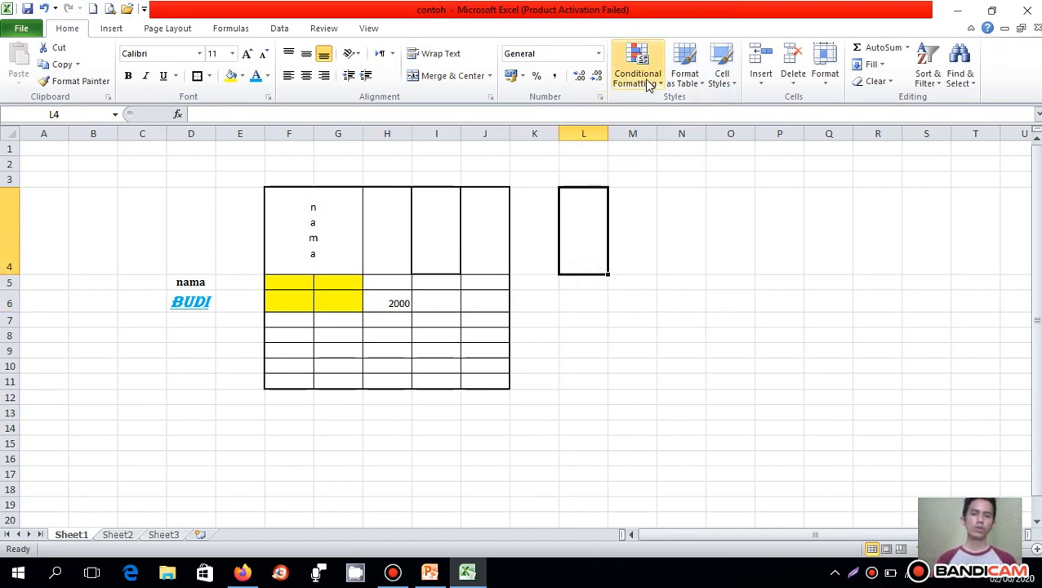
pyautogui.click(651, 85)
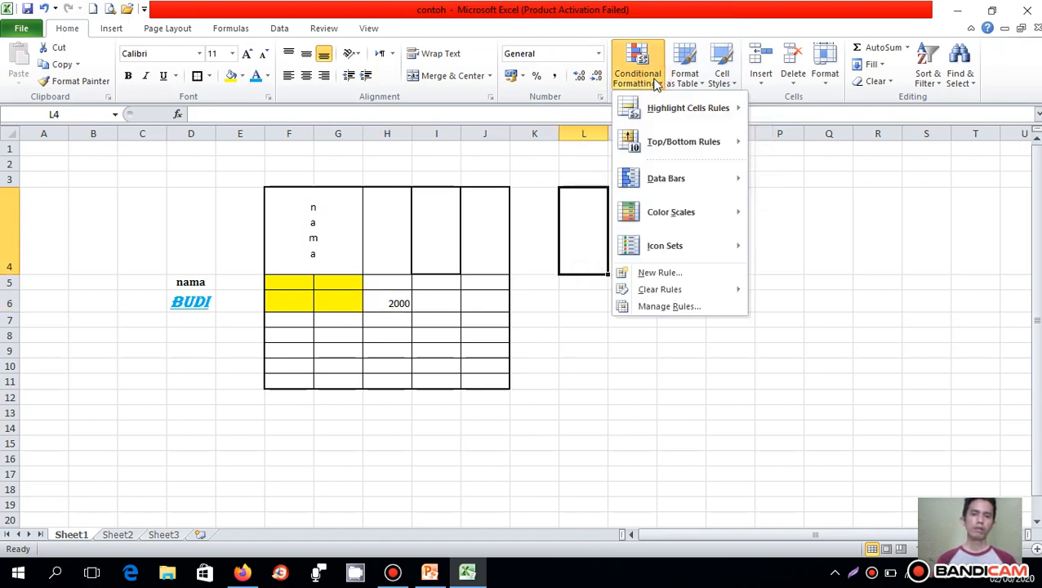
pyautogui.moveTo(649, 176)
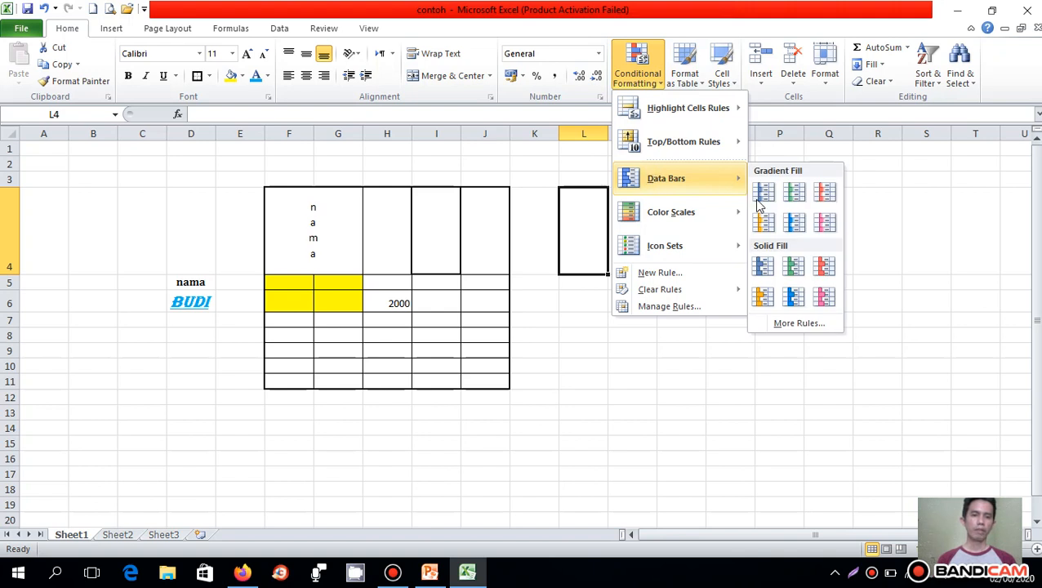
pyautogui.click(794, 222)
pyautogui.click(728, 231)
# - Apply the first Color Scales conditional format to the whole table range F4:J11
pyautogui.moveTo(299, 240); pyautogui.dragTo(490, 379)
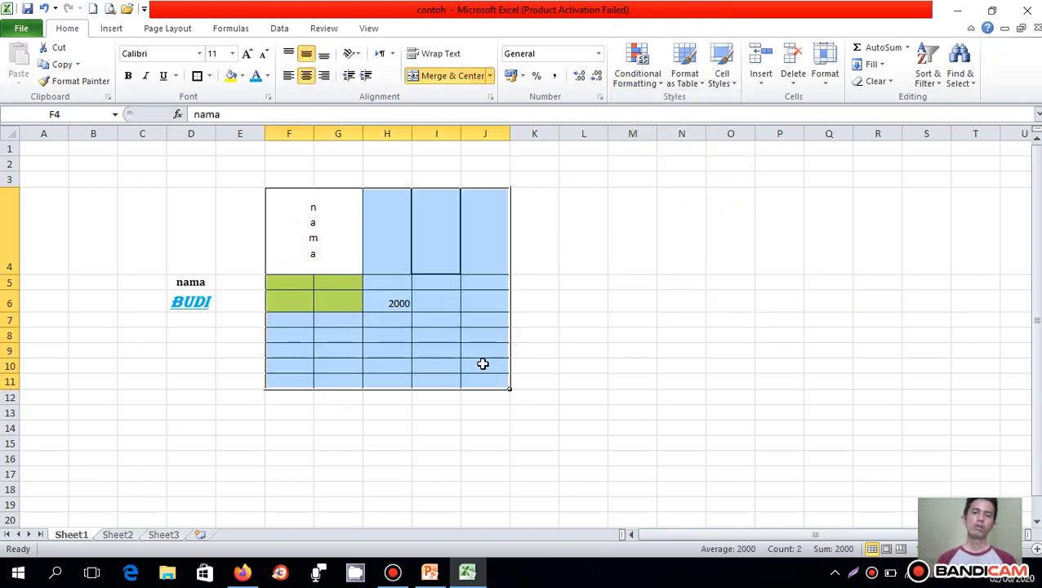
pyautogui.click(653, 84)
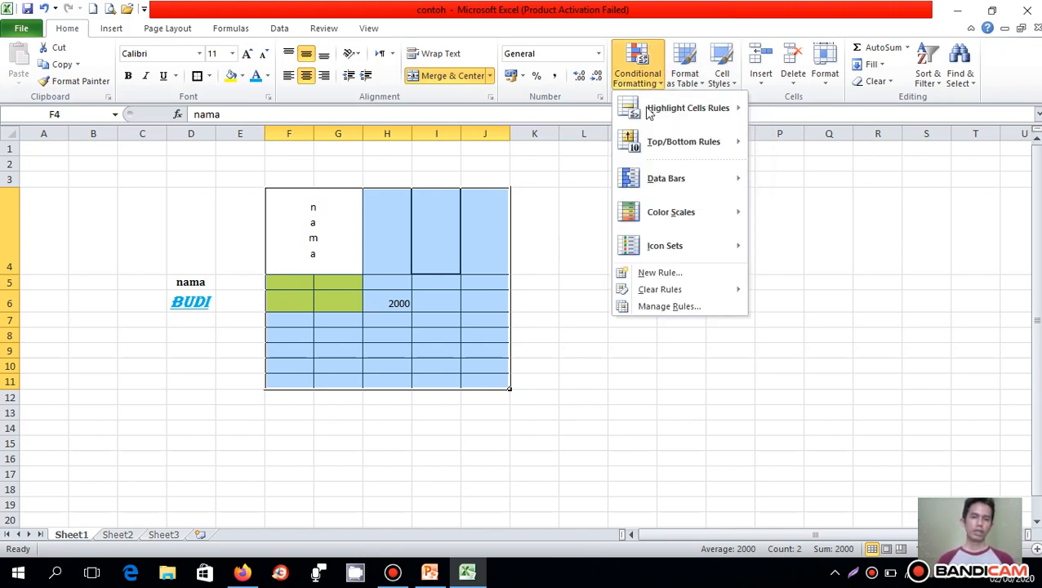
pyautogui.moveTo(661, 216)
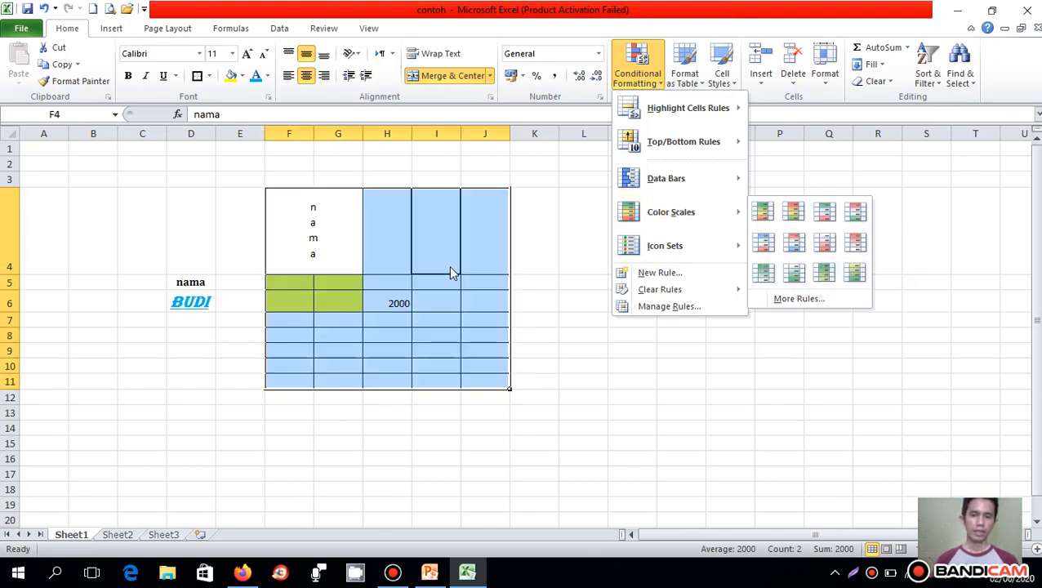
pyautogui.click(763, 213)
pyautogui.click(633, 259)
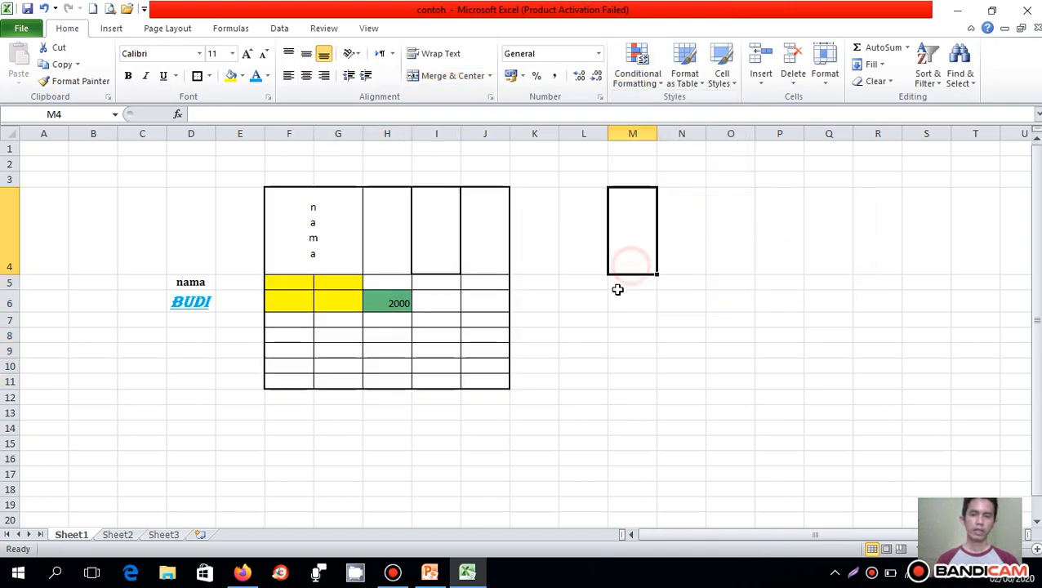
# - Review the conditional formatting options, including Top/Bottom Rules and Icon Sets
pyautogui.click(641, 78)
pyautogui.moveTo(662, 152)
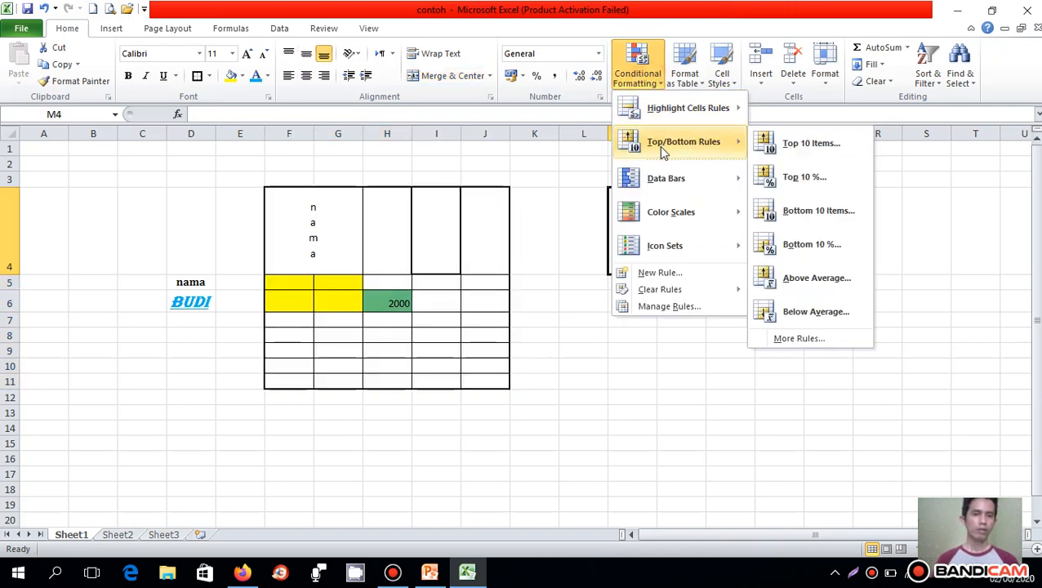
pyautogui.moveTo(658, 251)
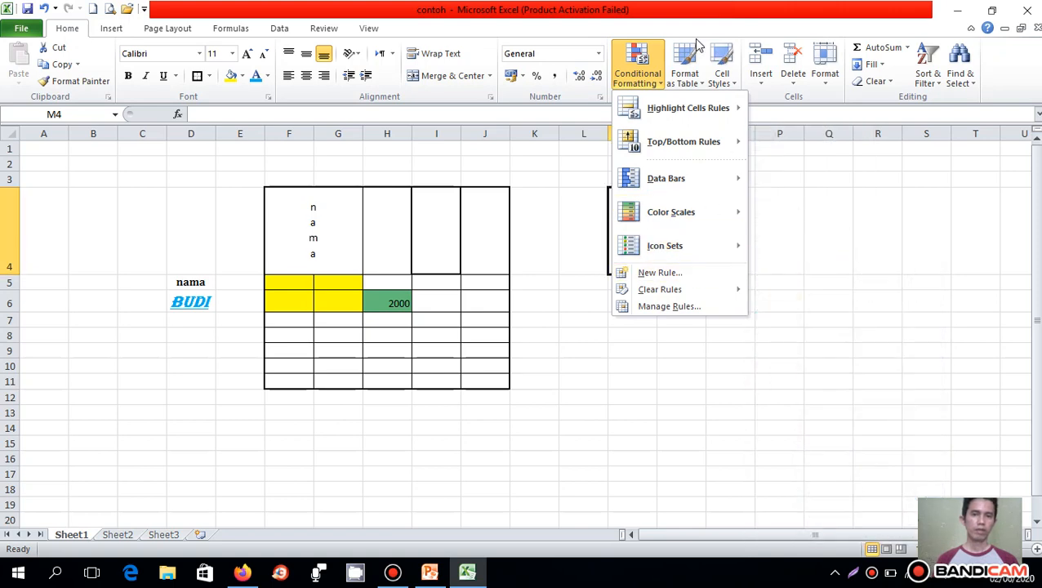
pyautogui.click(684, 80)
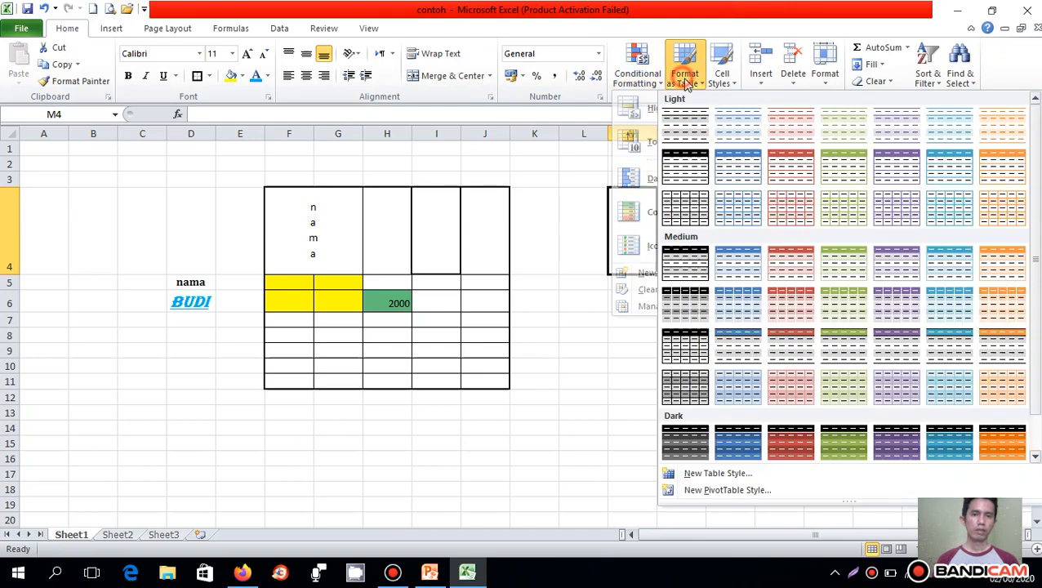
pyautogui.click(729, 174)
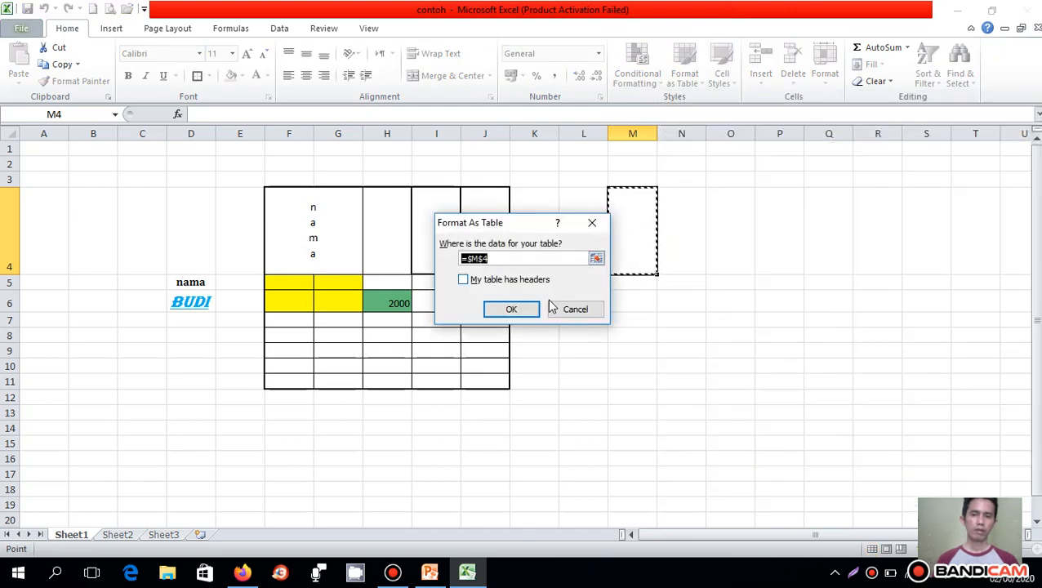
pyautogui.click(560, 309)
# - Format the range F4:J11 as a table without existing headers, using the light style with a solid blue header row
pyautogui.moveTo(305, 230); pyautogui.dragTo(498, 379)
pyautogui.click(703, 82)
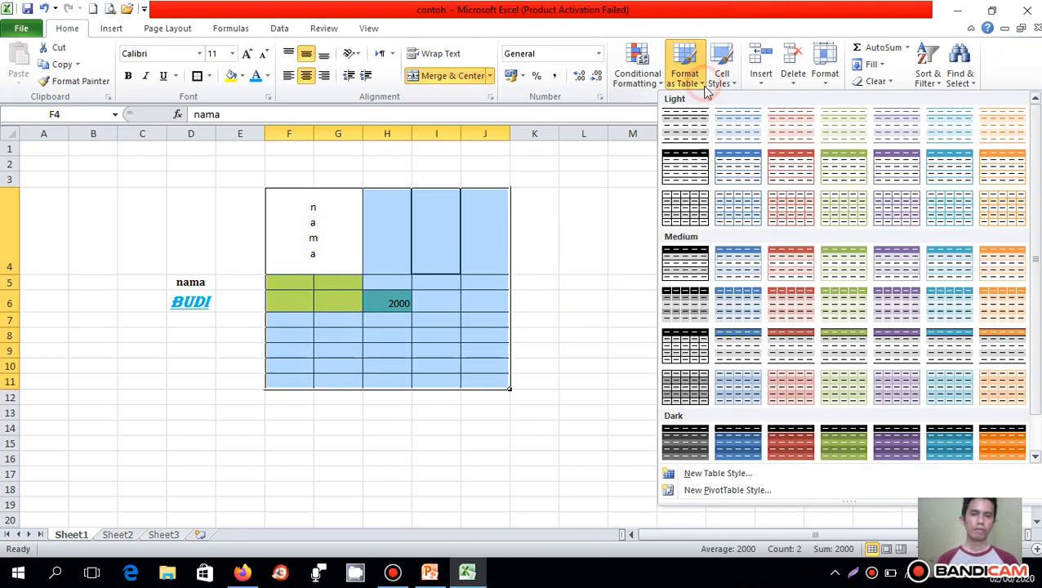
pyautogui.click(733, 170)
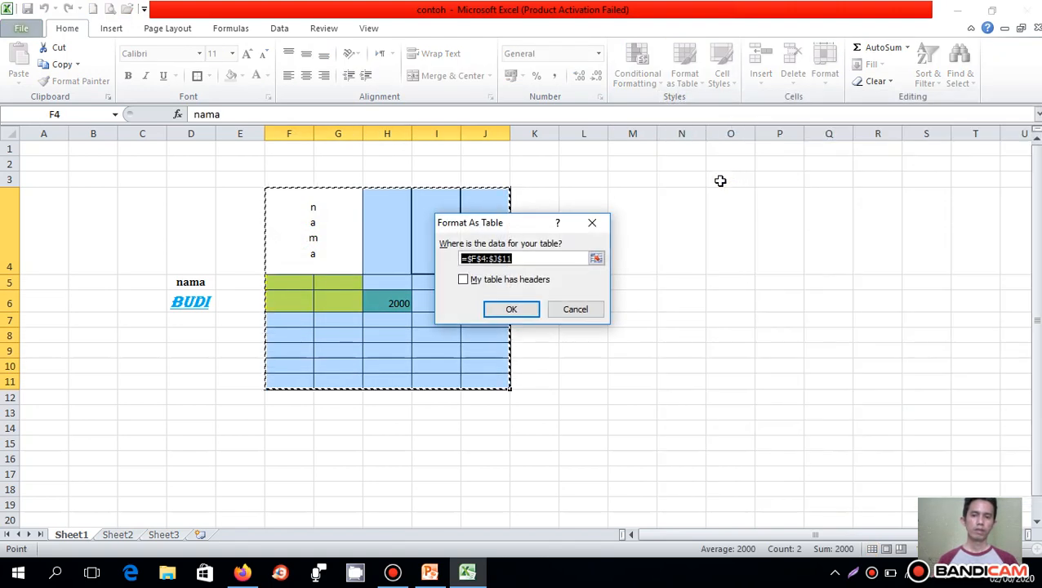
pyautogui.click(510, 308)
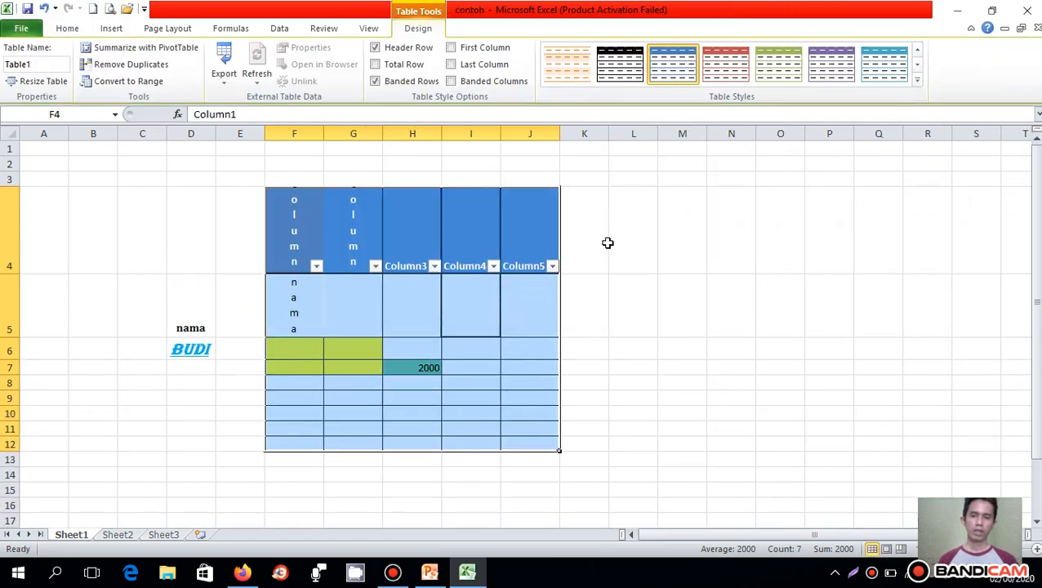
pyautogui.click(608, 243)
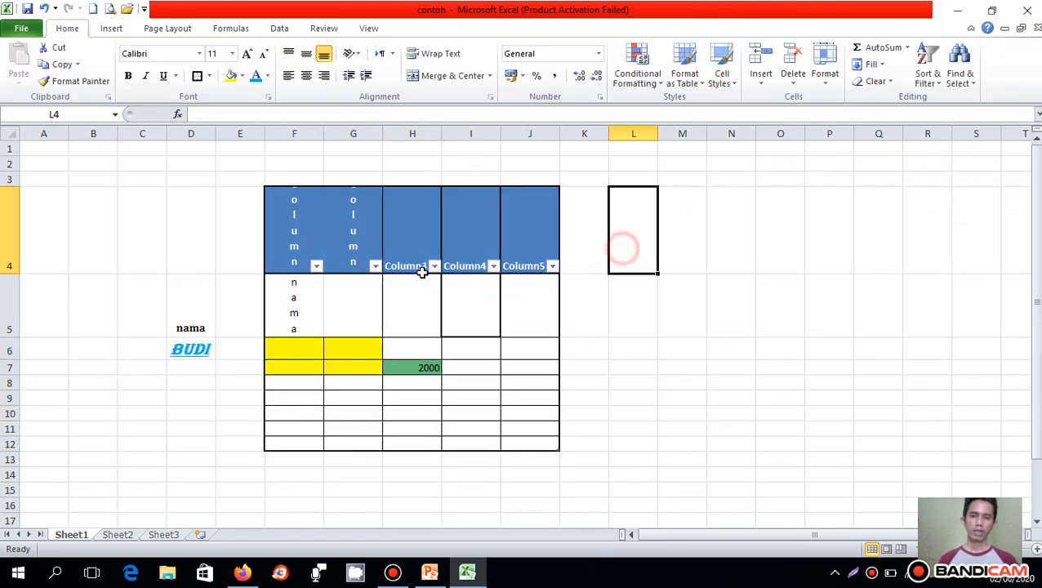
# - Examine the sort and filter options of the table's first column
pyautogui.click(315, 266)
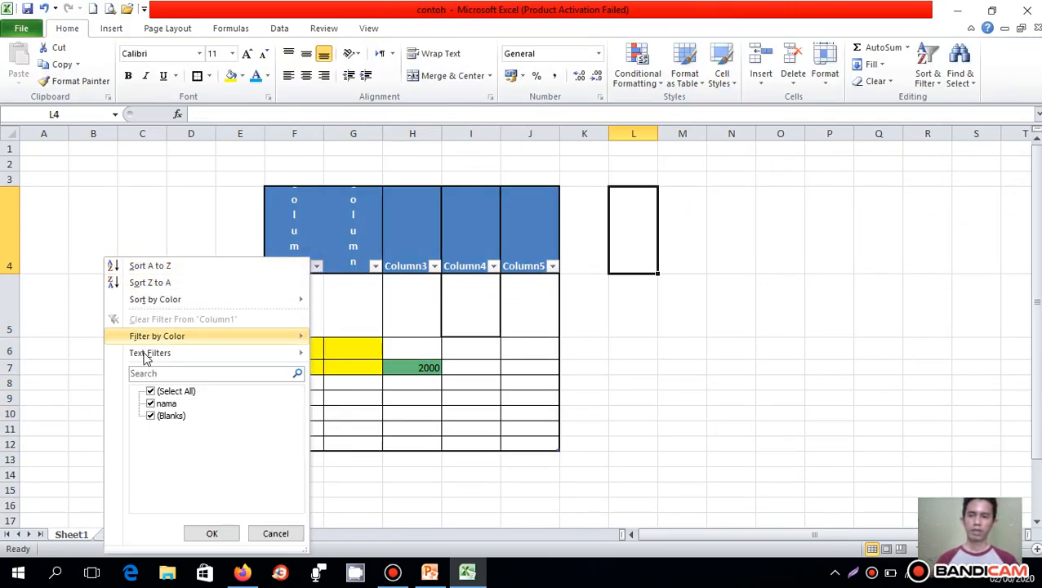
pyautogui.moveTo(232, 346)
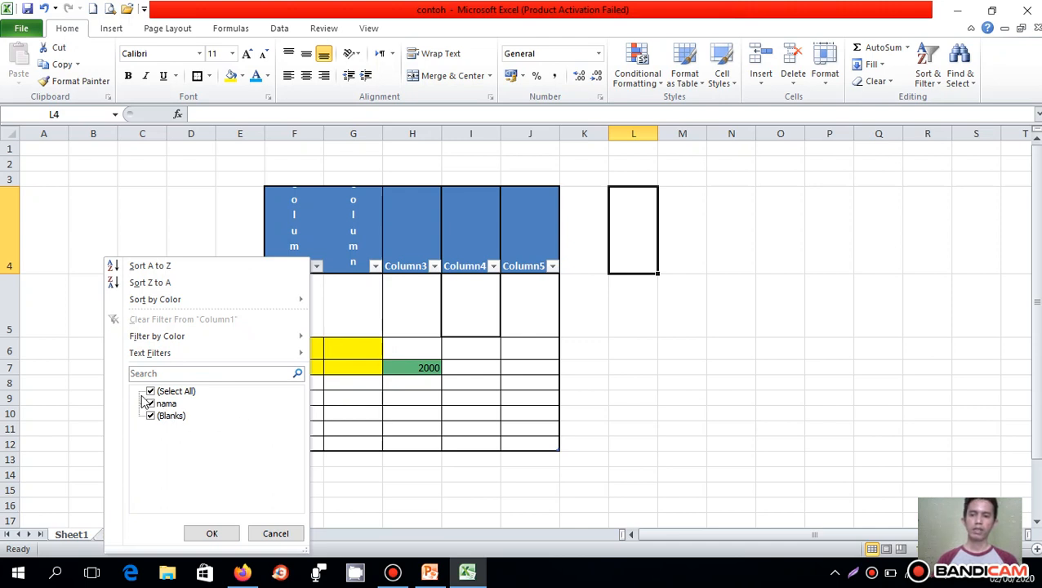
pyautogui.click(317, 267)
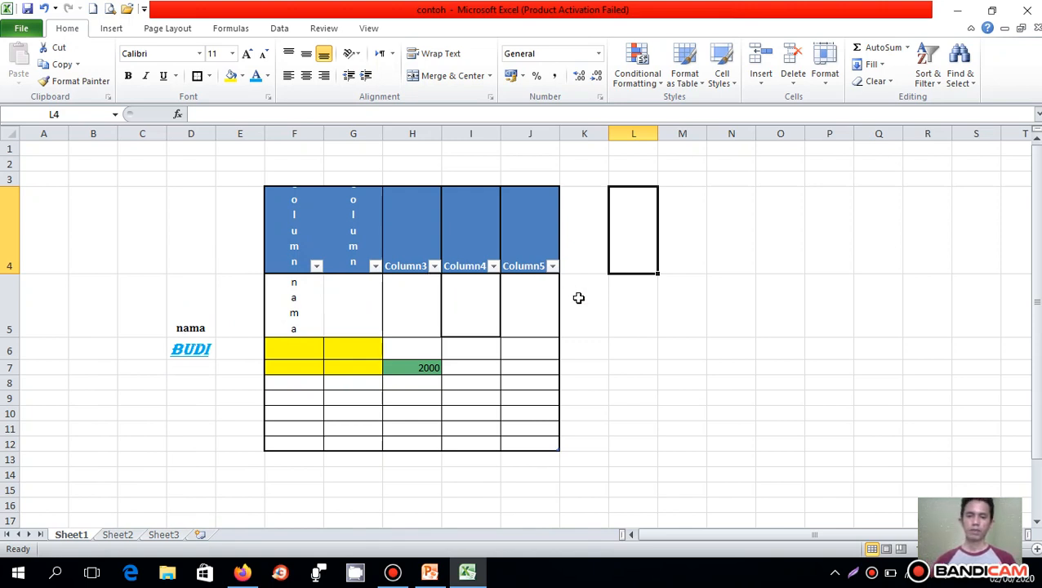
pyautogui.click(622, 353)
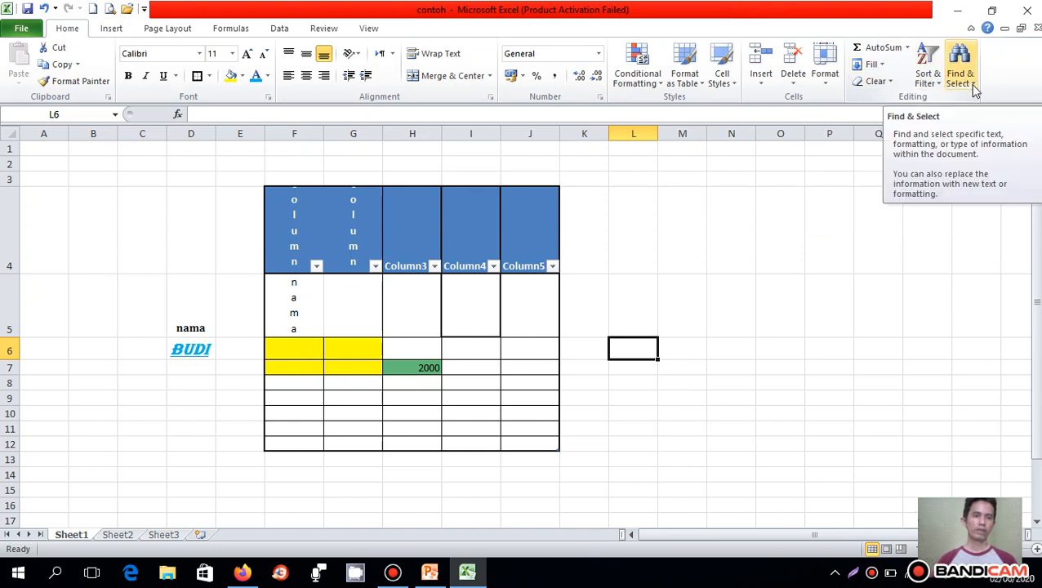
# - Examine the Create Table options for the empty cells L6 and A2 without inserting a table
pyautogui.click(112, 31)
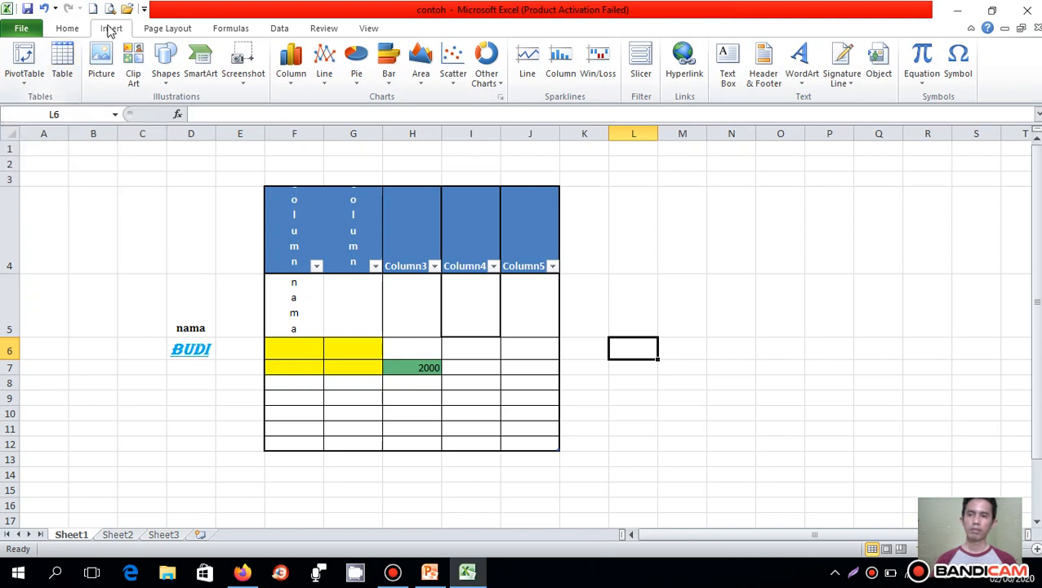
pyautogui.click(63, 75)
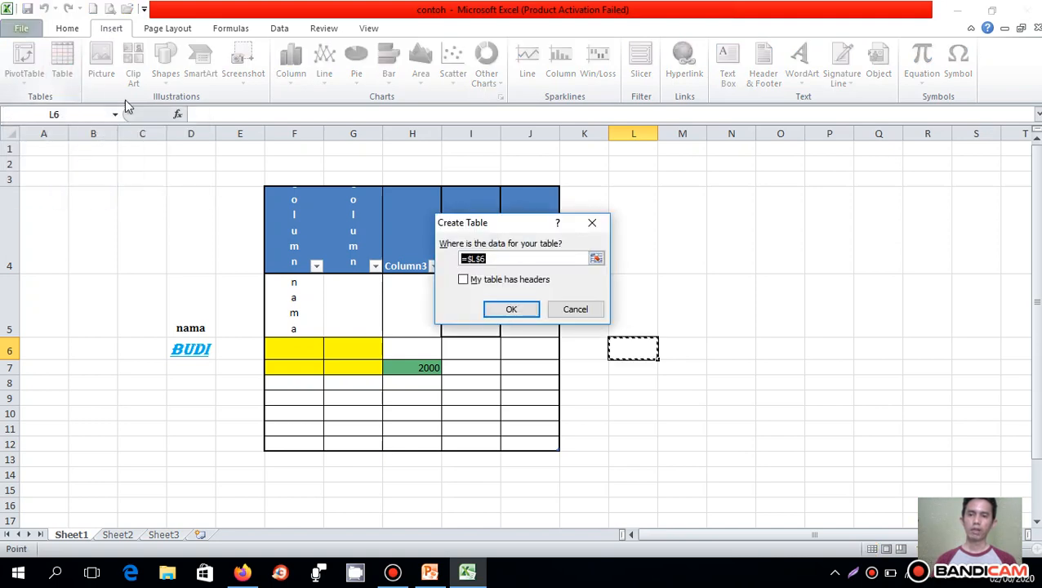
pyautogui.click(572, 310)
pyautogui.click(624, 293)
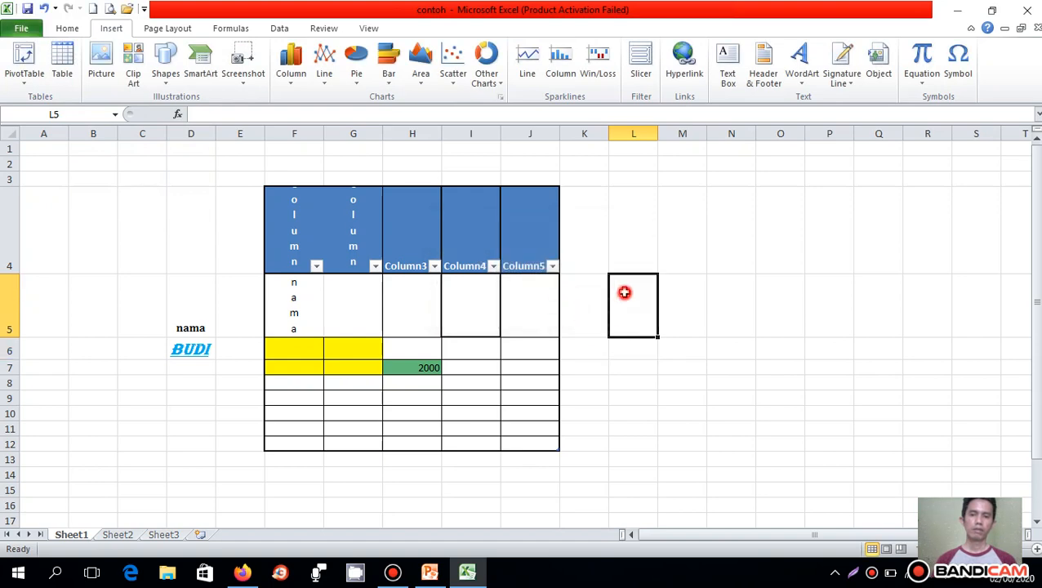
pyautogui.click(623, 242)
pyautogui.click(42, 161)
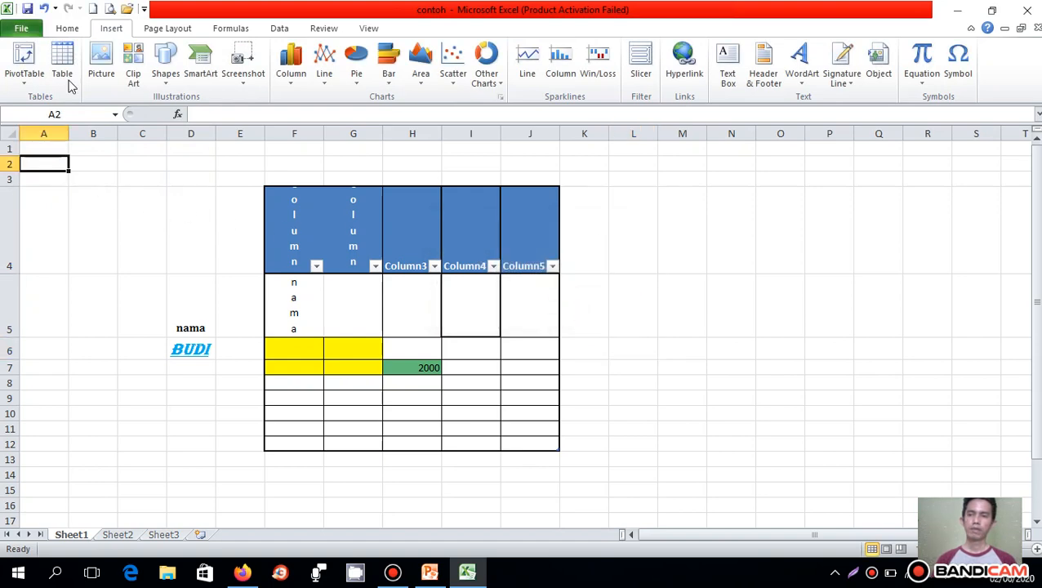
pyautogui.click(63, 76)
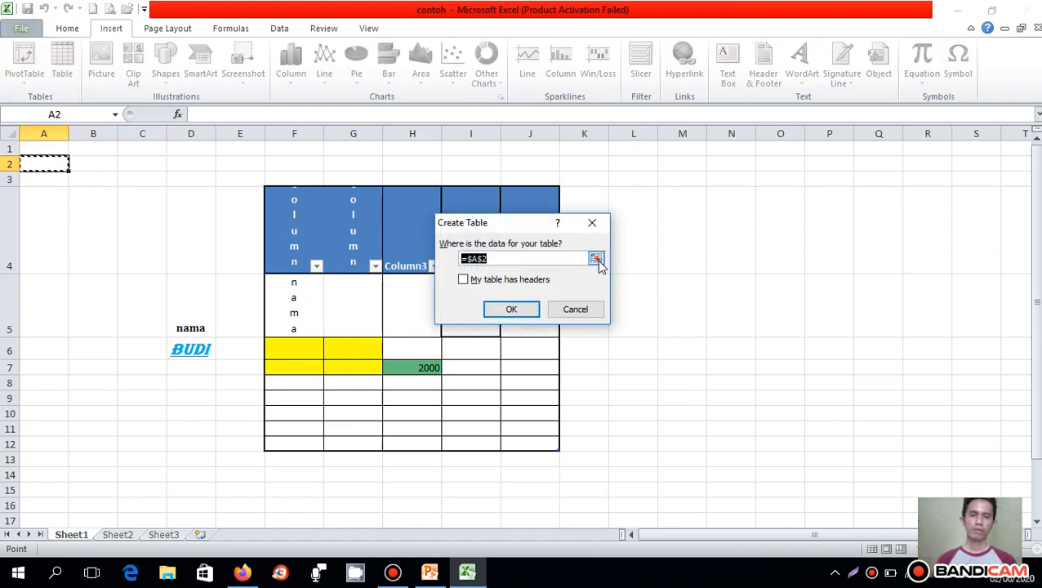
pyautogui.click(587, 308)
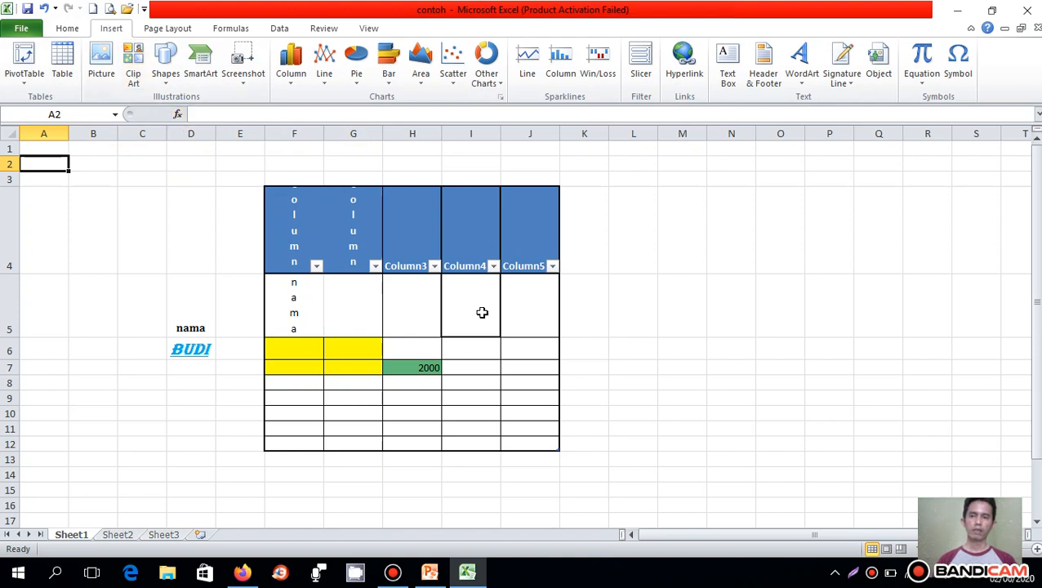
# - Review the available shapes and the Column, Line, Pie, Bar, Area, Scatter and Other Charts types
pyautogui.click(166, 63)
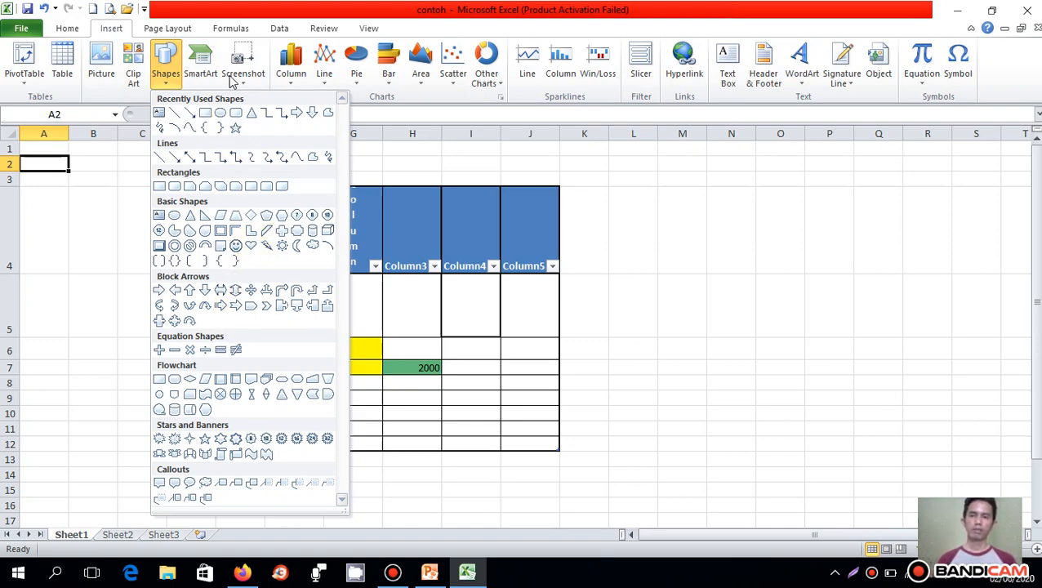
pyautogui.click(641, 170)
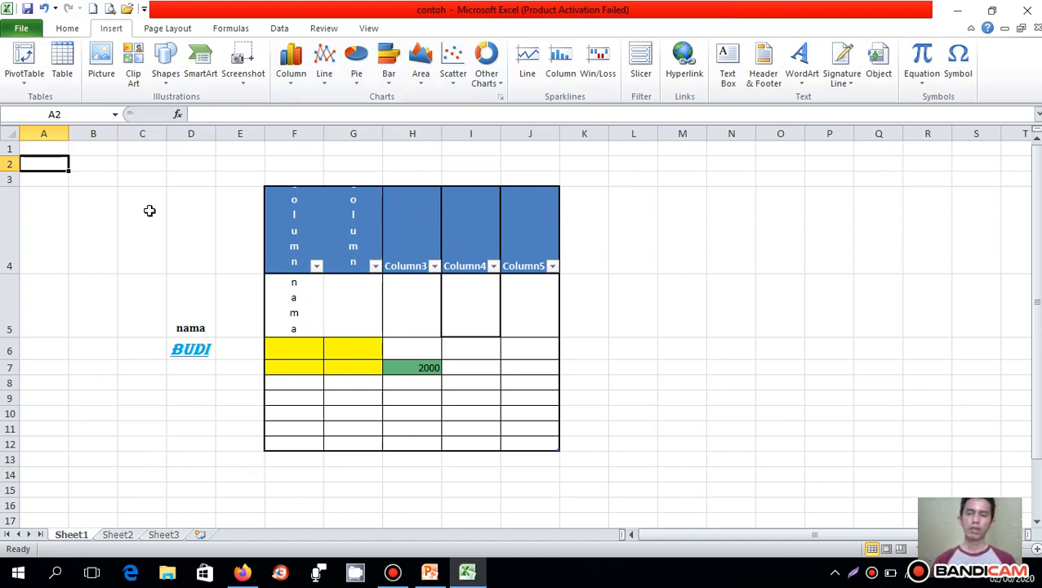
pyautogui.click(295, 88)
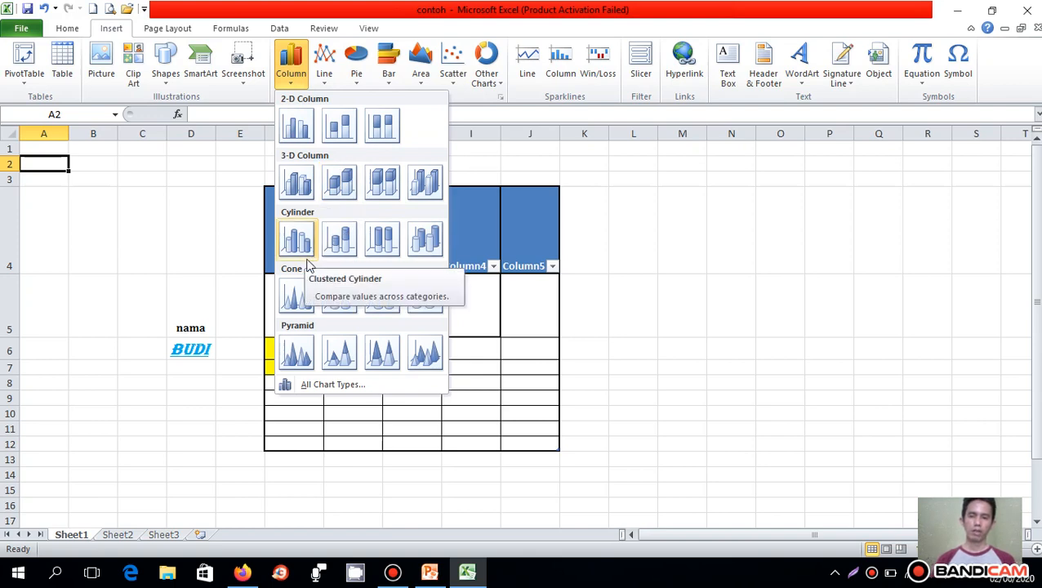
pyautogui.click(324, 82)
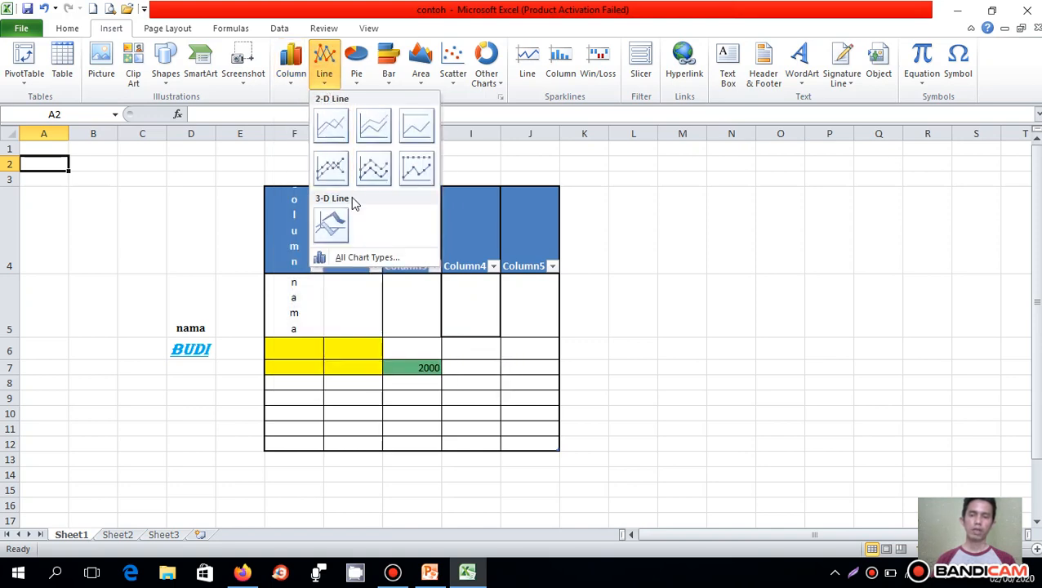
pyautogui.click(358, 78)
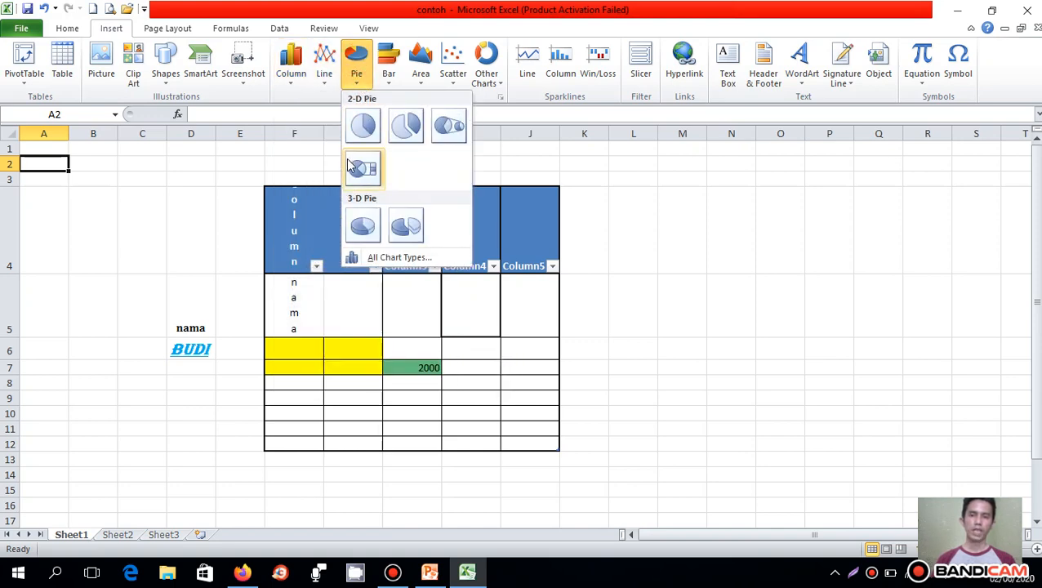
pyautogui.click(388, 80)
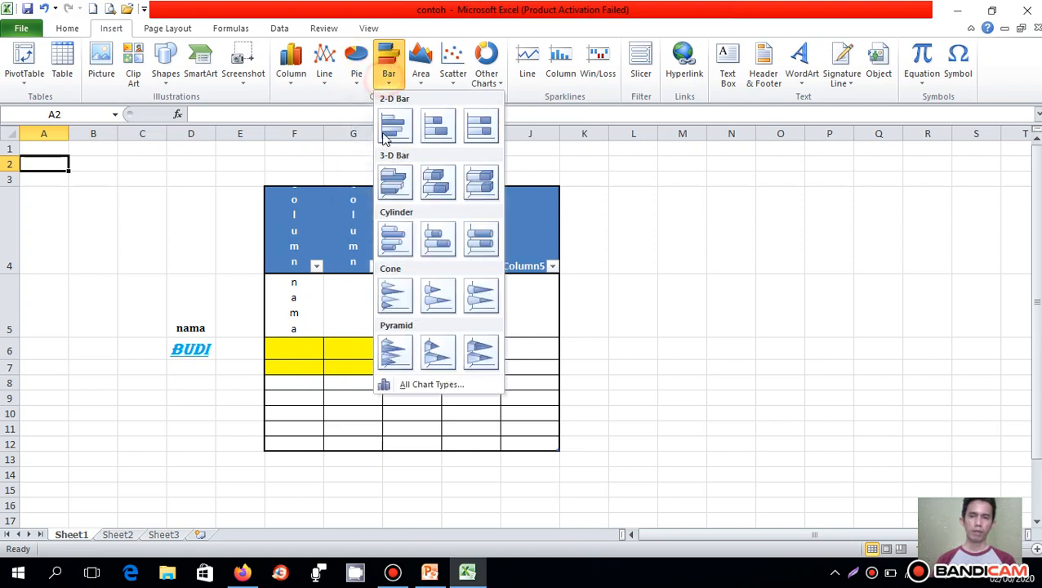
pyautogui.click(421, 76)
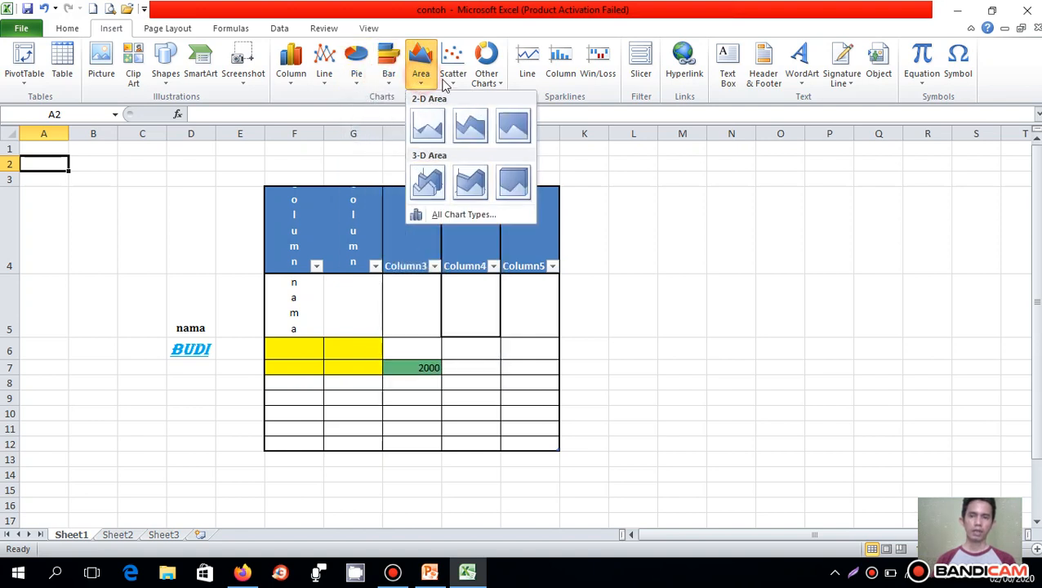
pyautogui.click(455, 82)
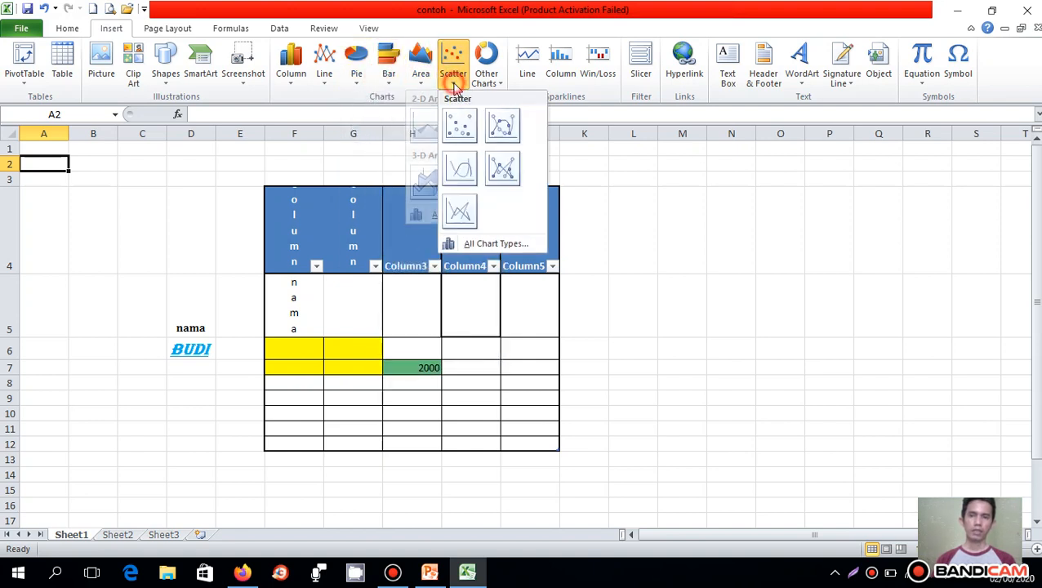
pyautogui.click(499, 84)
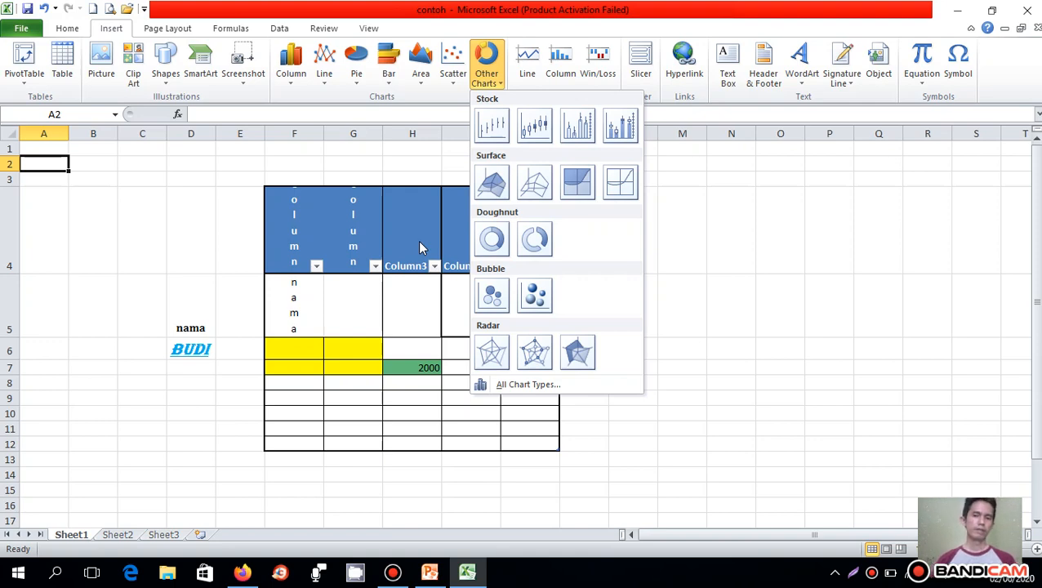
pyautogui.click(745, 194)
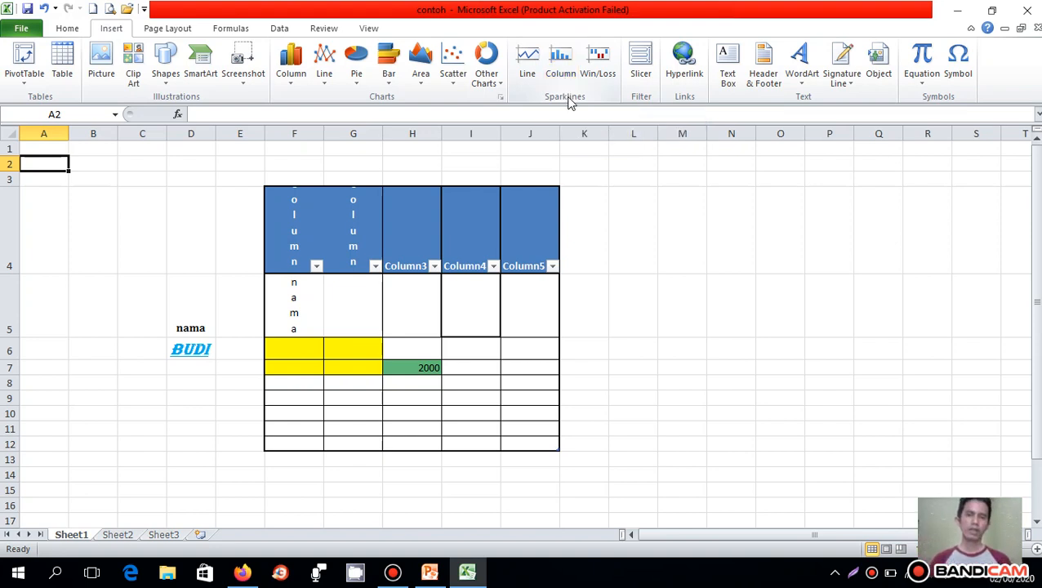
# - Check the existing connections available for inserting a slicer
pyautogui.click(646, 100)
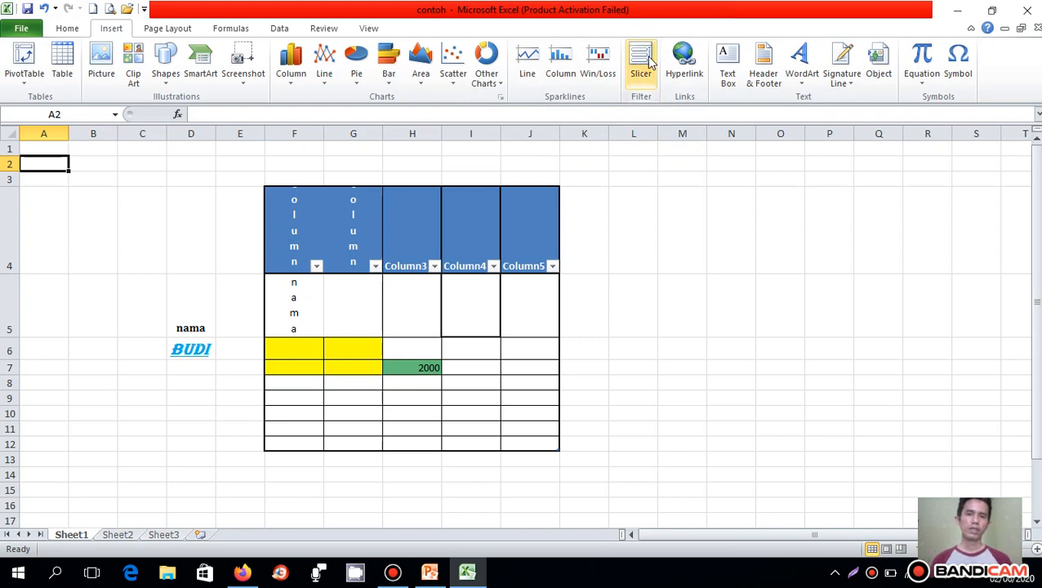
pyautogui.click(643, 62)
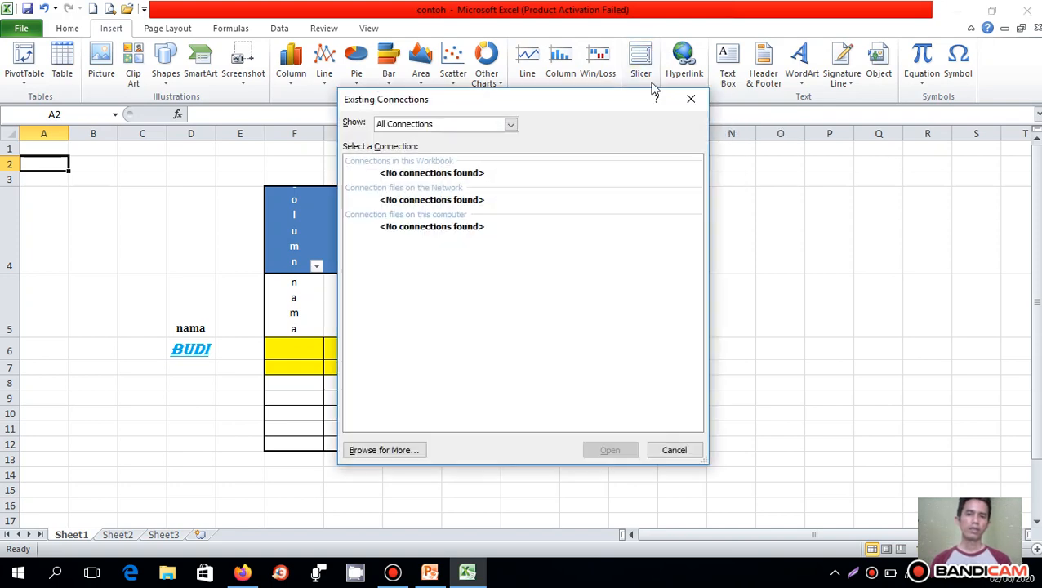
pyautogui.click(690, 99)
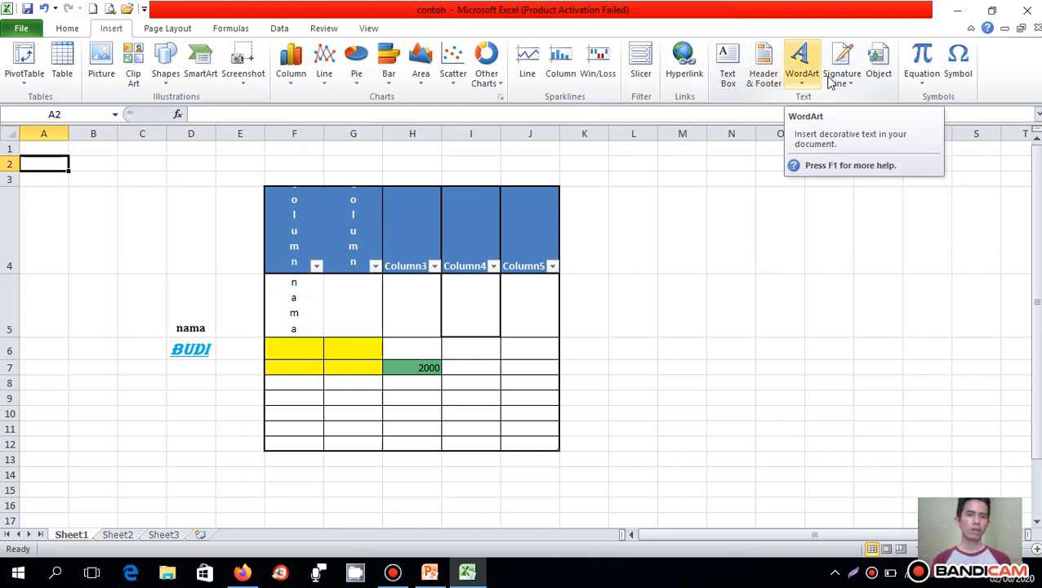
# - Insert a WordArt object in the first gallery style, keeping its placeholder text
pyautogui.click(803, 85)
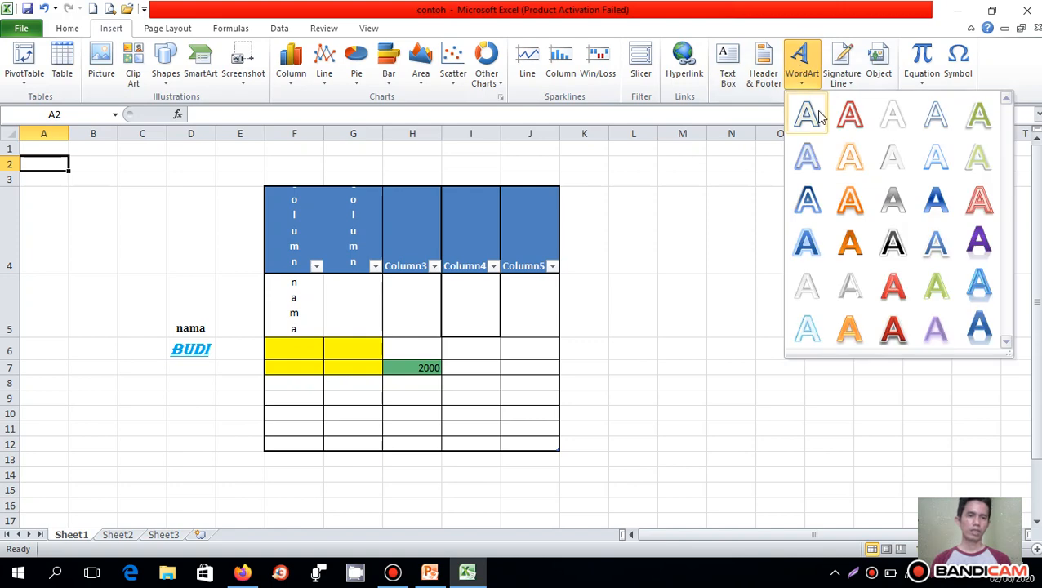
pyautogui.click(817, 117)
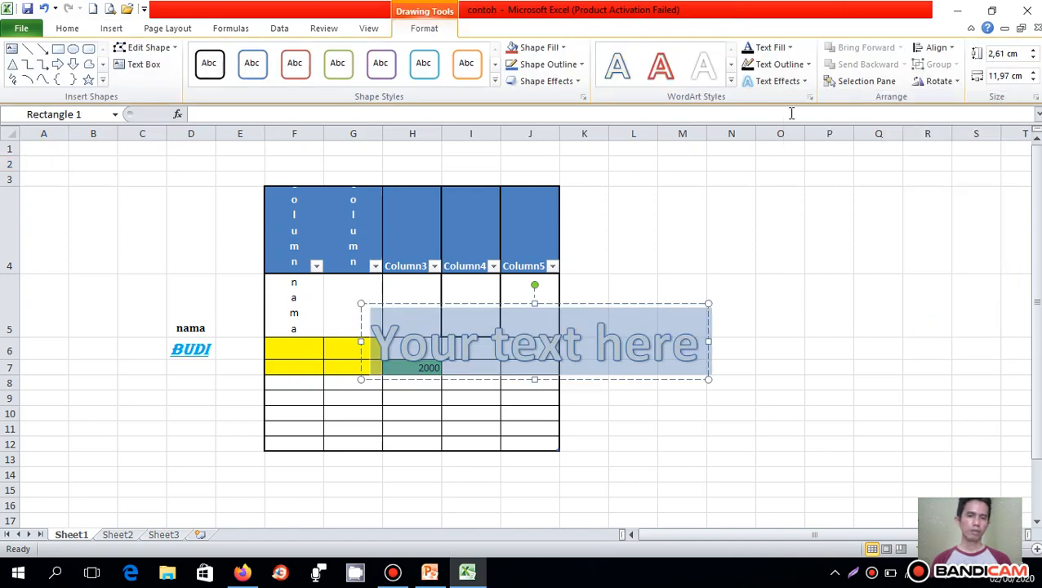
pyautogui.click(678, 280)
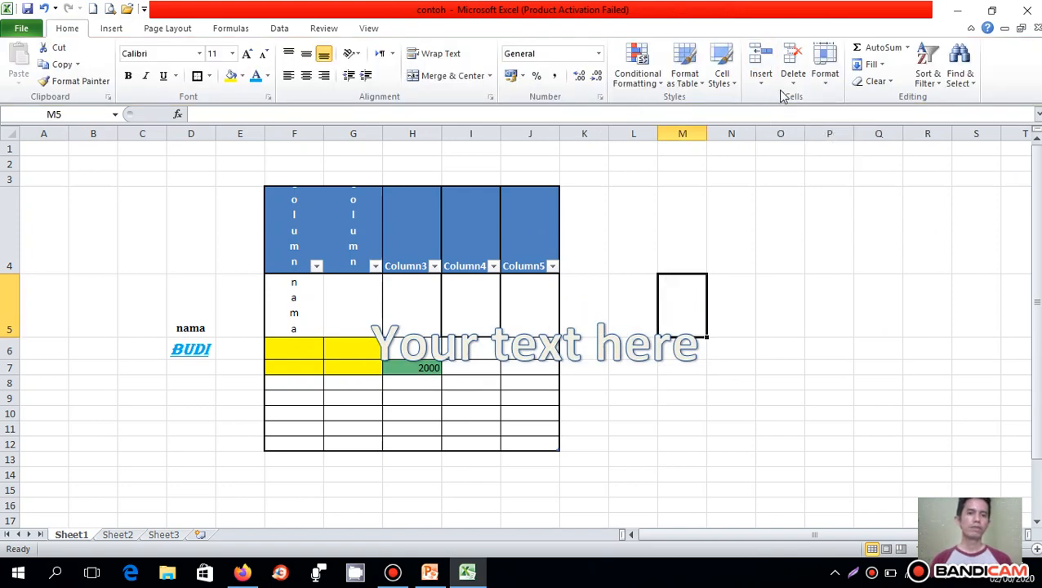
# - Review the built-in equations that can be inserted, such as Area of Circle and Binomial Theorem
pyautogui.click(112, 32)
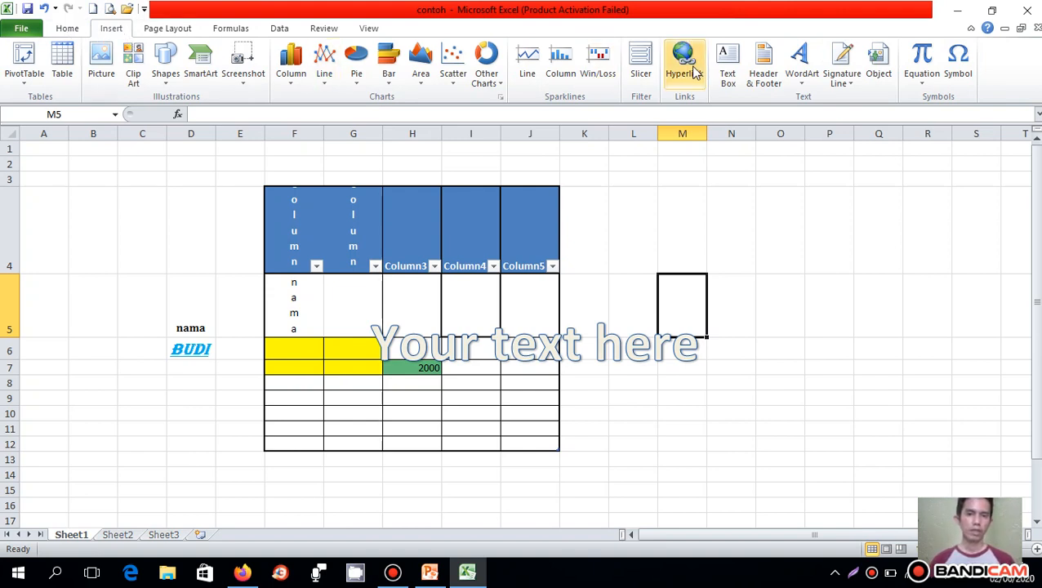
pyautogui.click(923, 85)
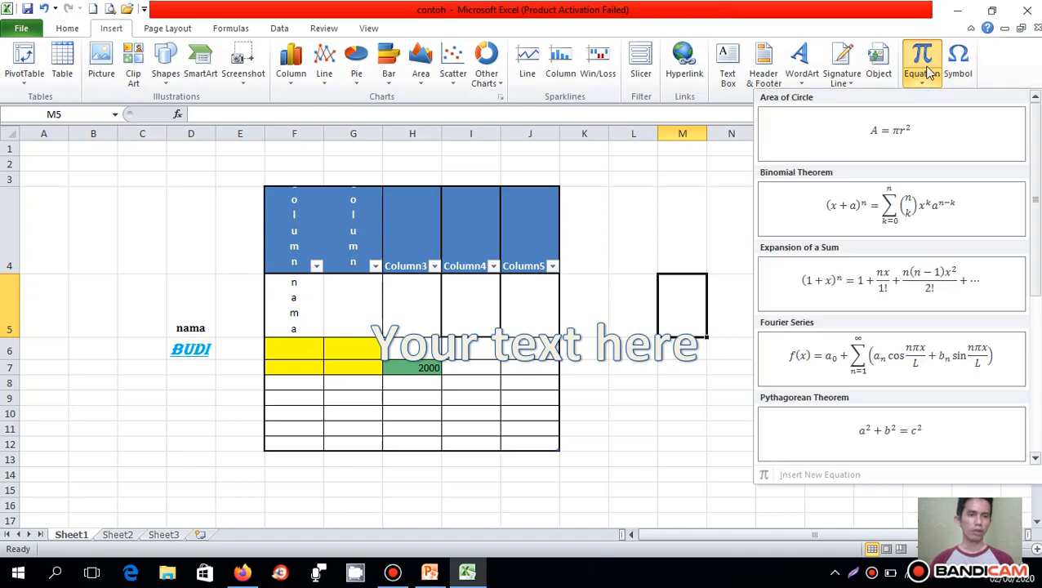
pyautogui.click(719, 184)
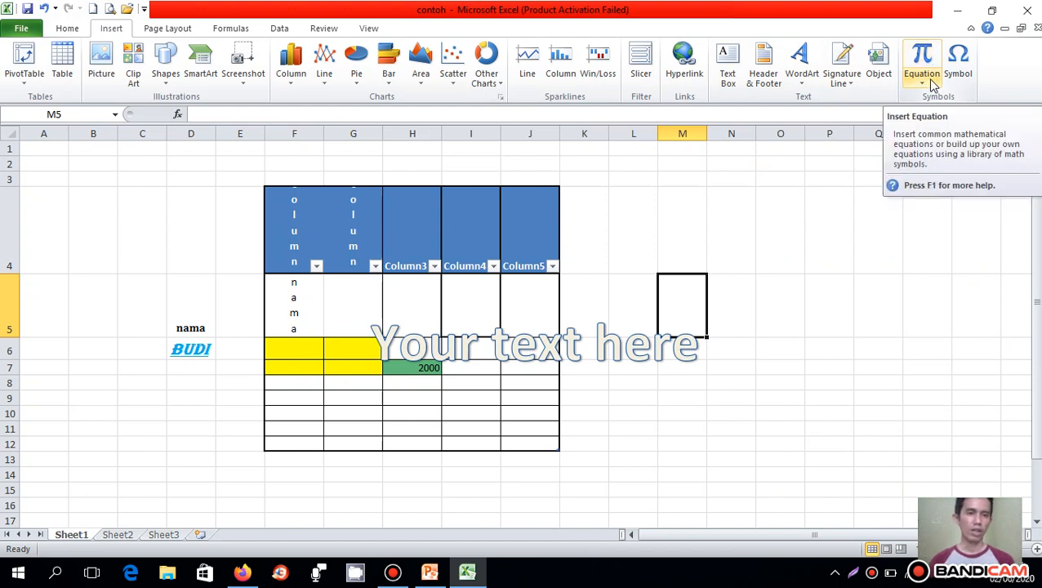
# - Insert a new blank equation box on the worksheet, keeping its placeholder text
pyautogui.click(923, 57)
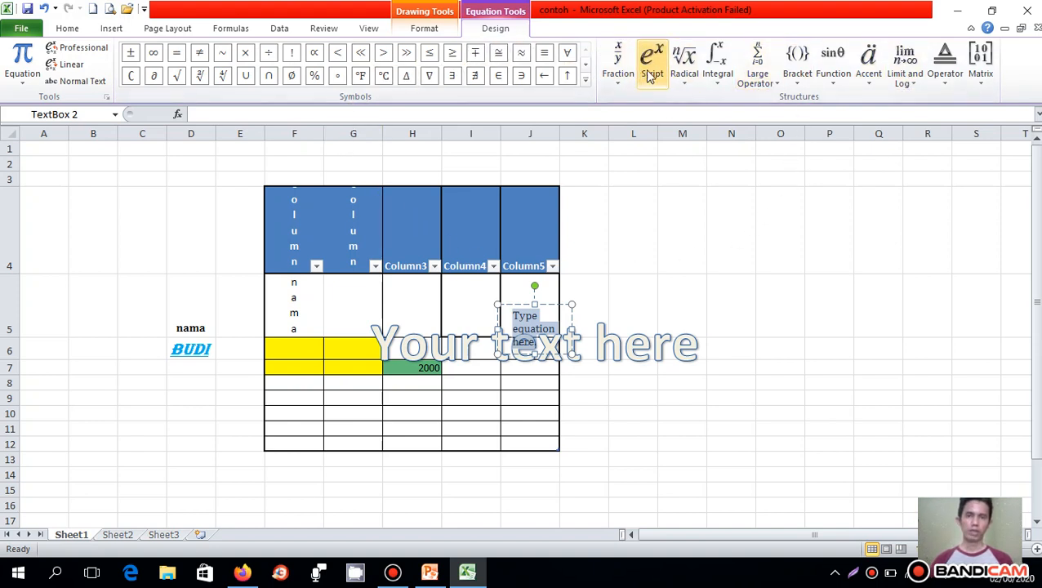
pyautogui.click(366, 29)
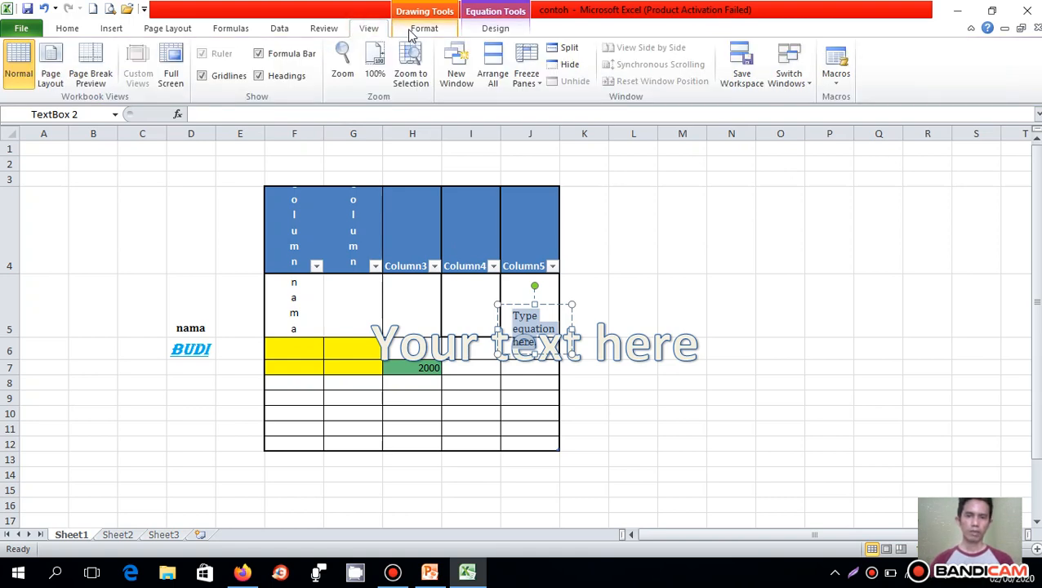
pyautogui.click(324, 29)
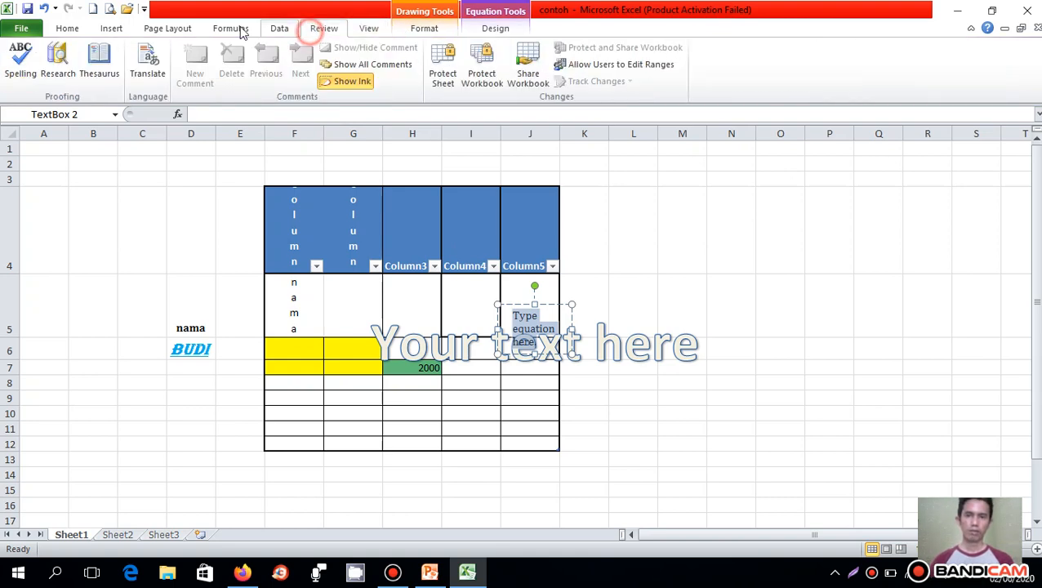
# - Examine the Basic Latin characters available as symbols without inserting any, and bring up the page layout commands
pyautogui.click(111, 28)
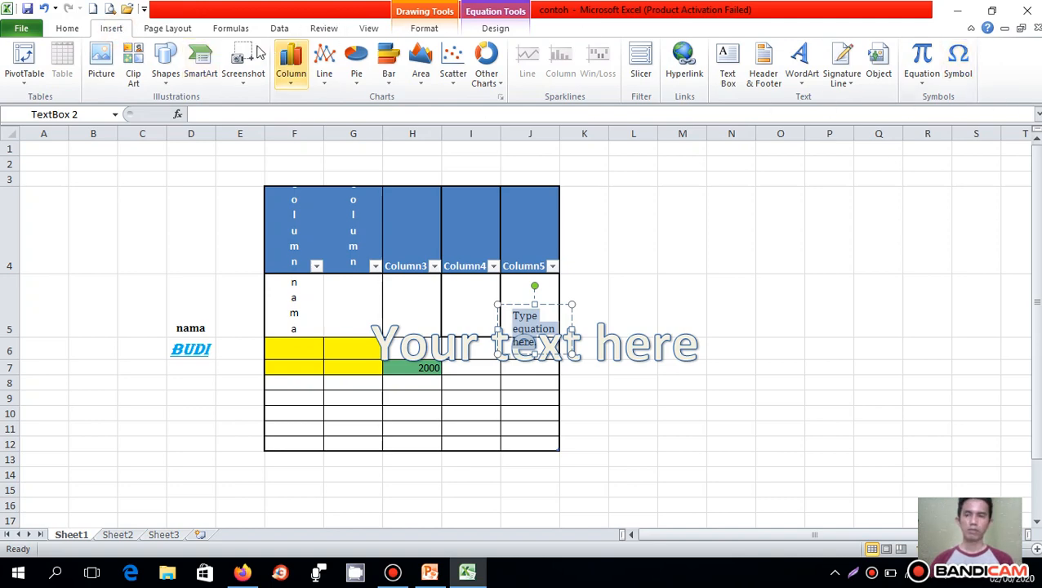
pyautogui.click(957, 65)
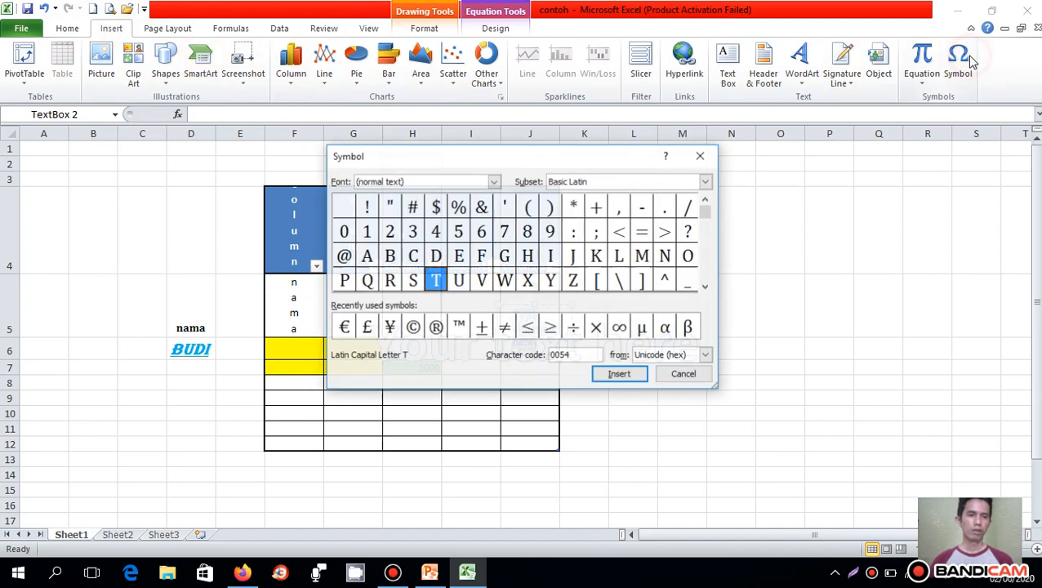
pyautogui.moveTo(562, 156); pyautogui.dragTo(836, 171)
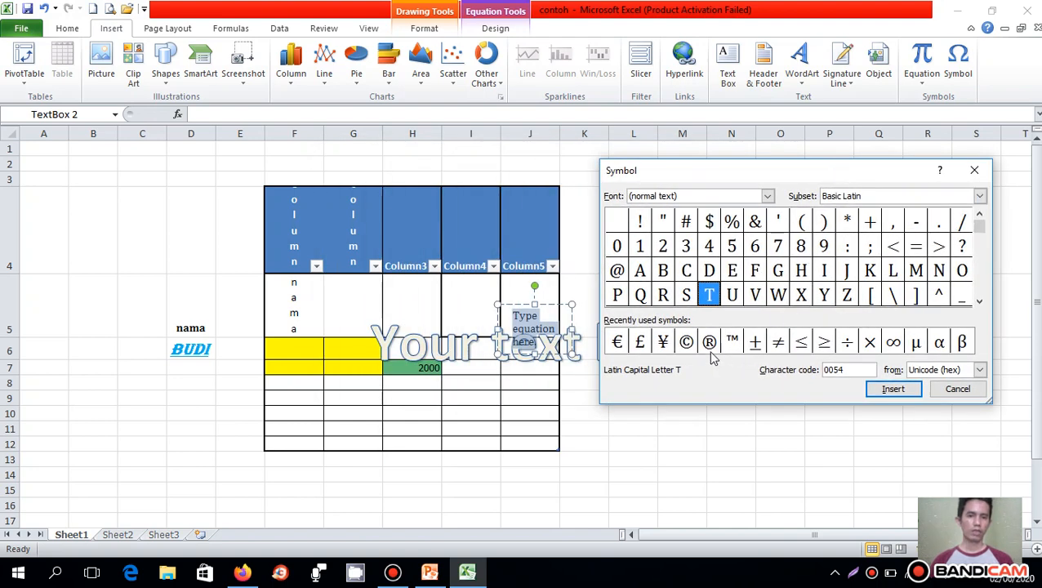
pyautogui.click(957, 389)
pyautogui.click(155, 29)
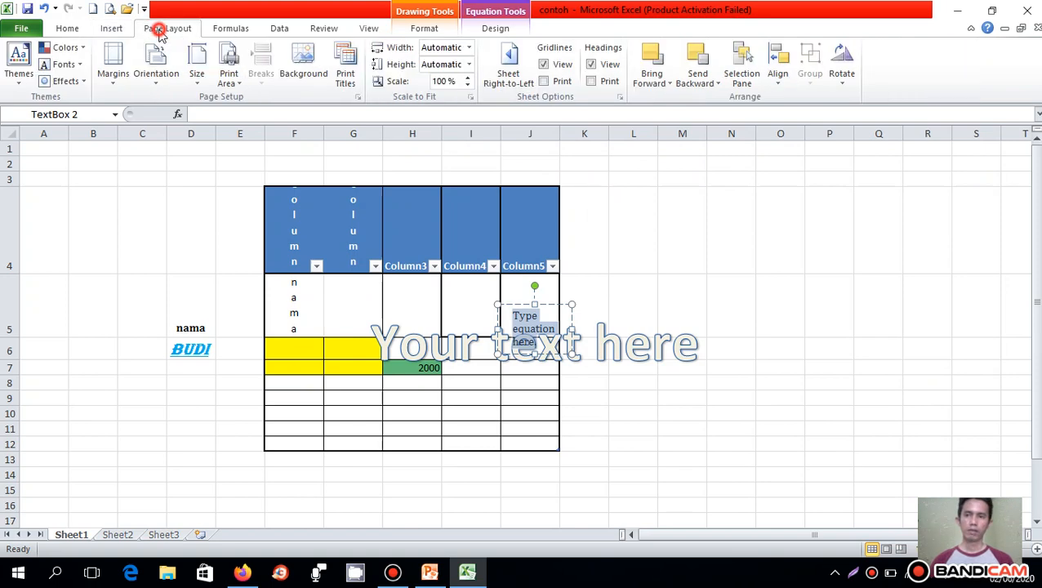
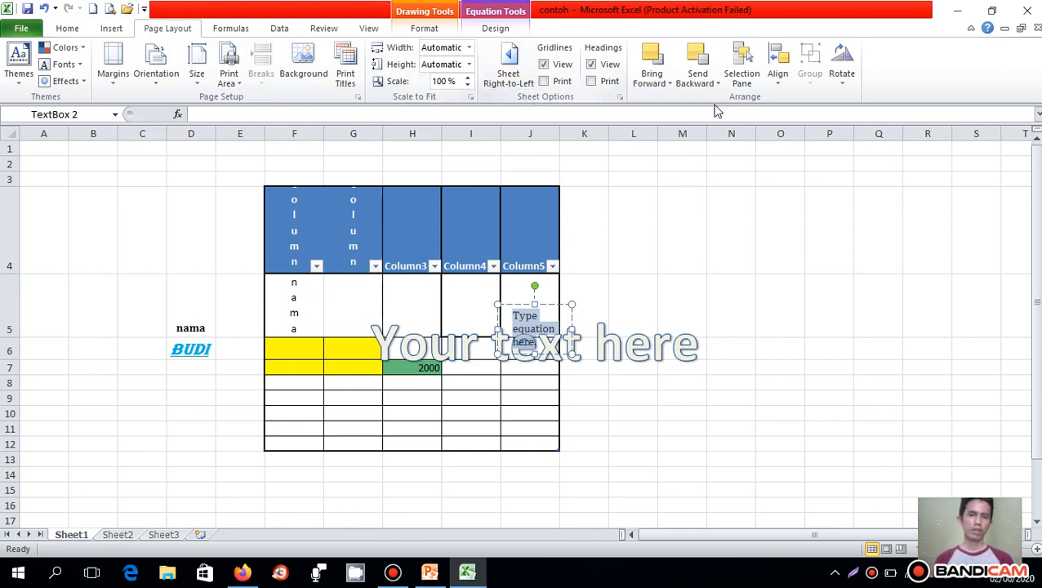
# - Examine the formula commands, including the AutoSum functions, followed by the data and review commands
pyautogui.click(230, 31)
pyautogui.click(193, 225)
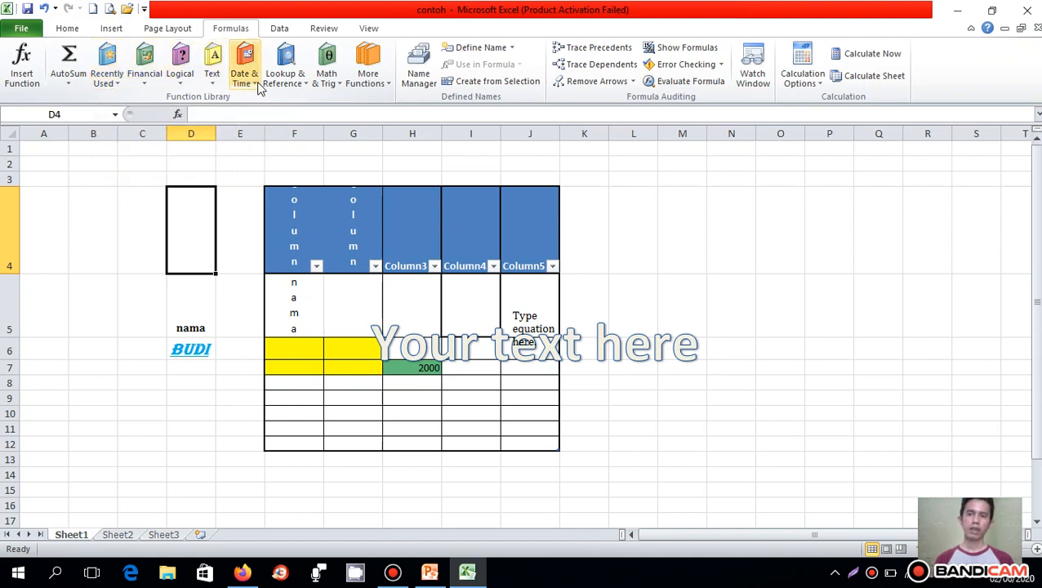
pyautogui.click(69, 84)
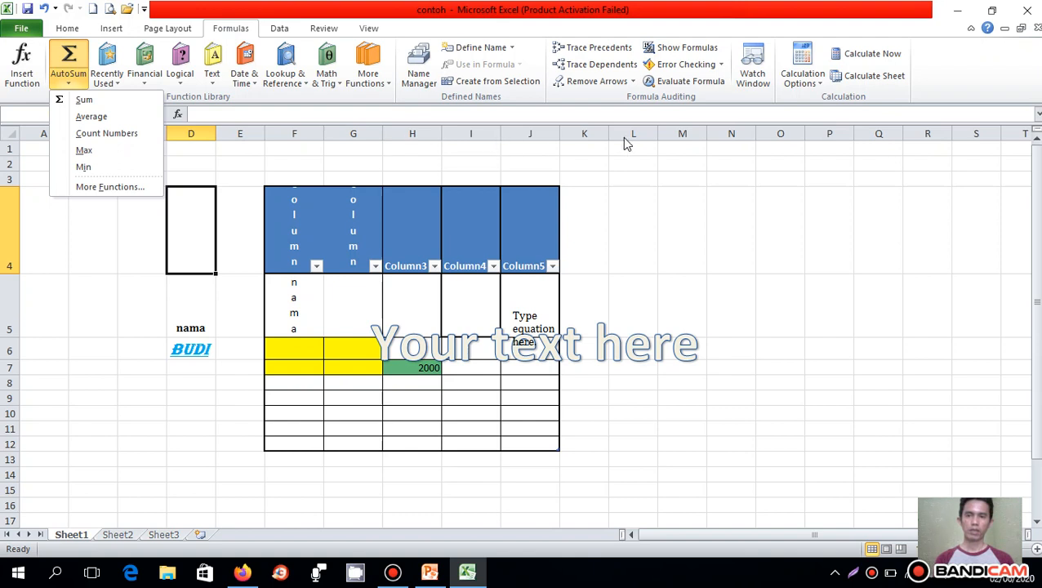
pyautogui.click(660, 155)
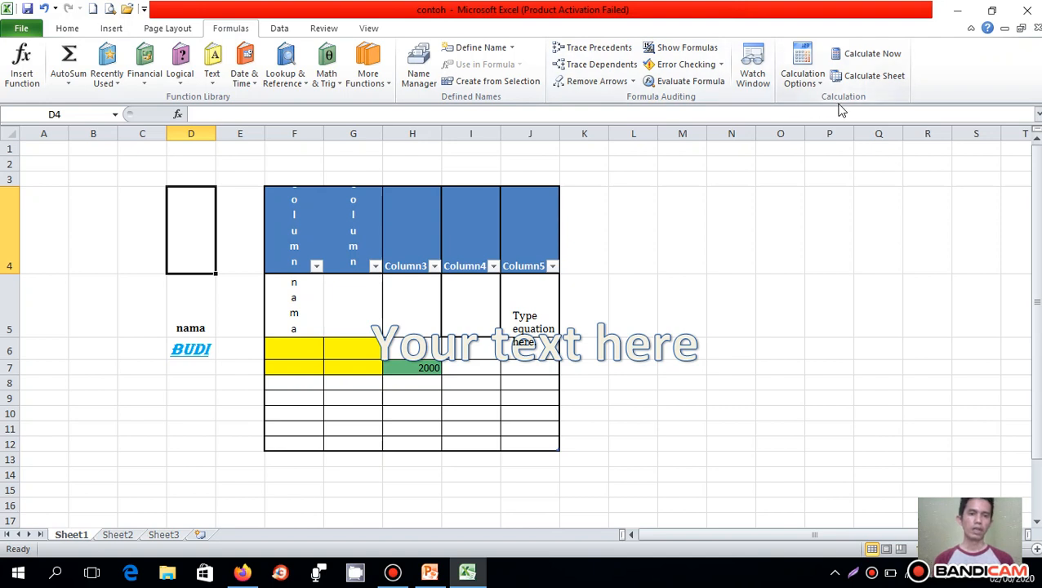
pyautogui.click(277, 30)
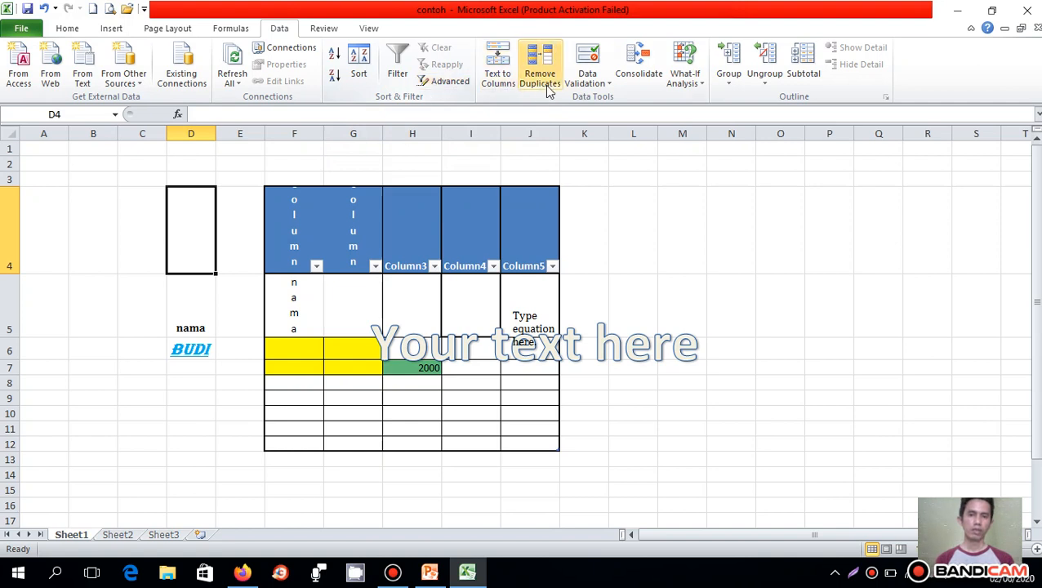
pyautogui.click(322, 28)
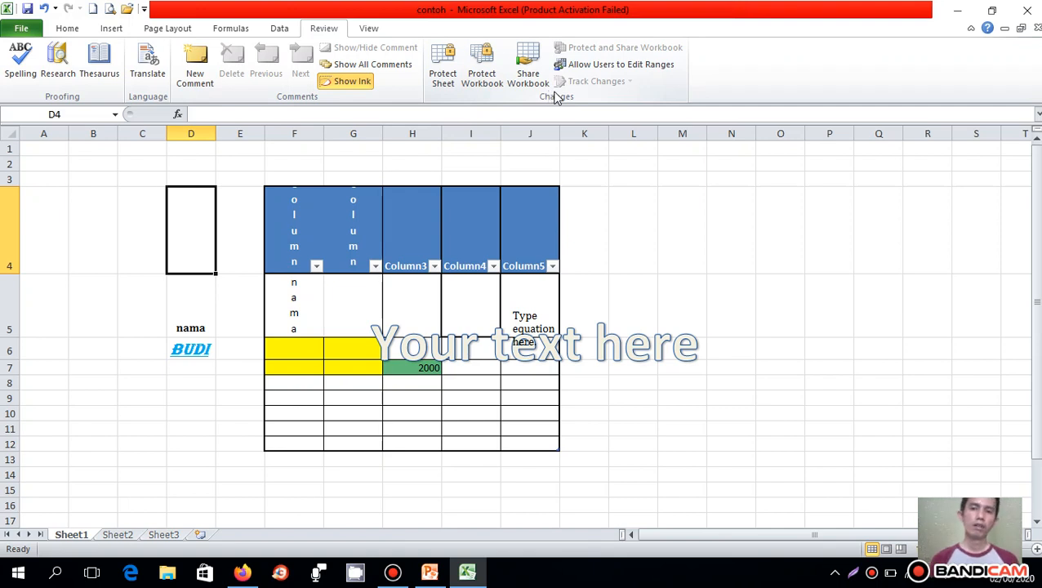
# - View the worksheet in Page Layout and Page Break Preview, and return to Normal view
pyautogui.click(368, 29)
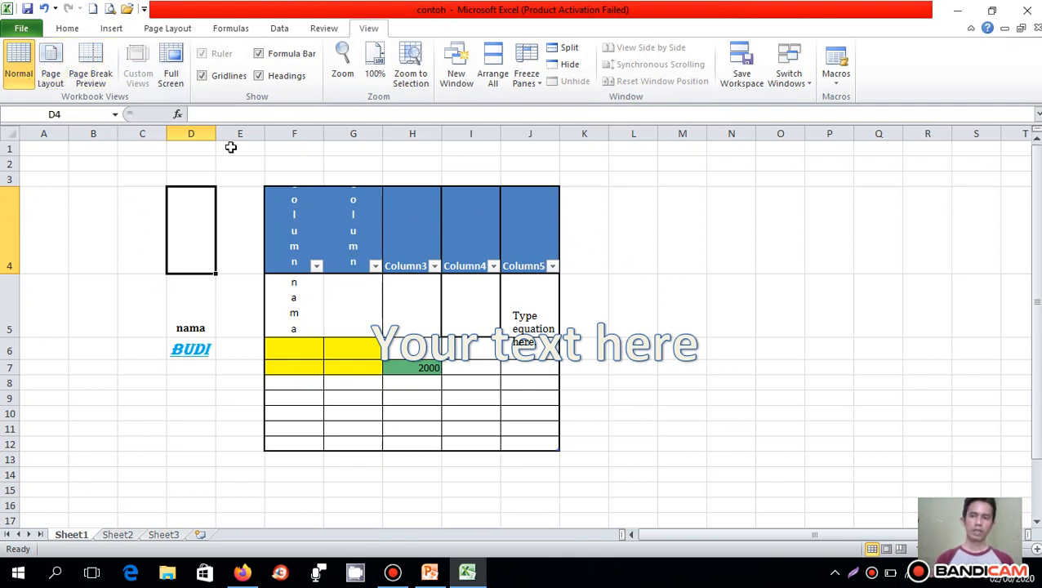
pyautogui.click(51, 75)
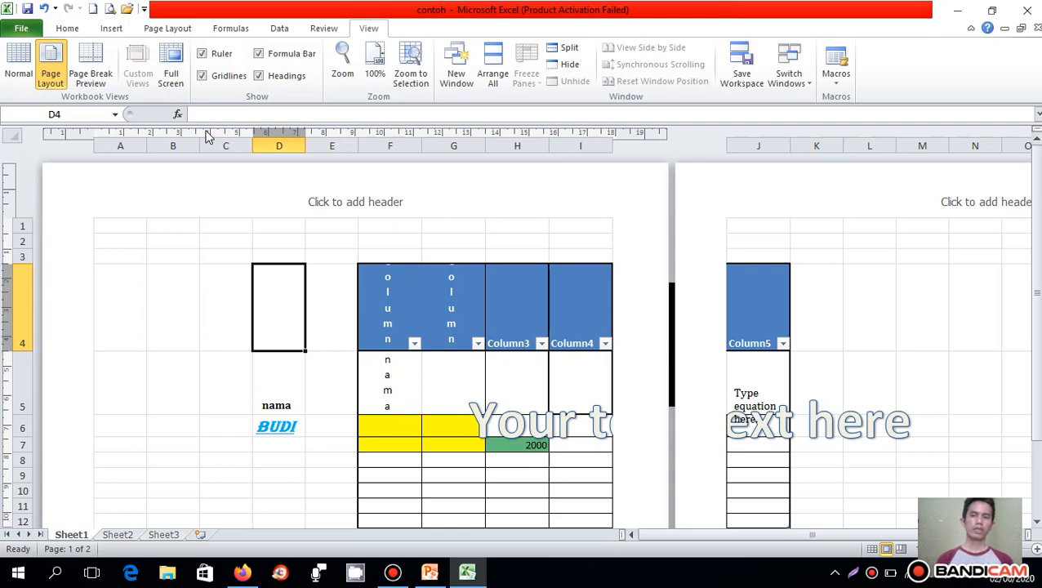
pyautogui.click(94, 74)
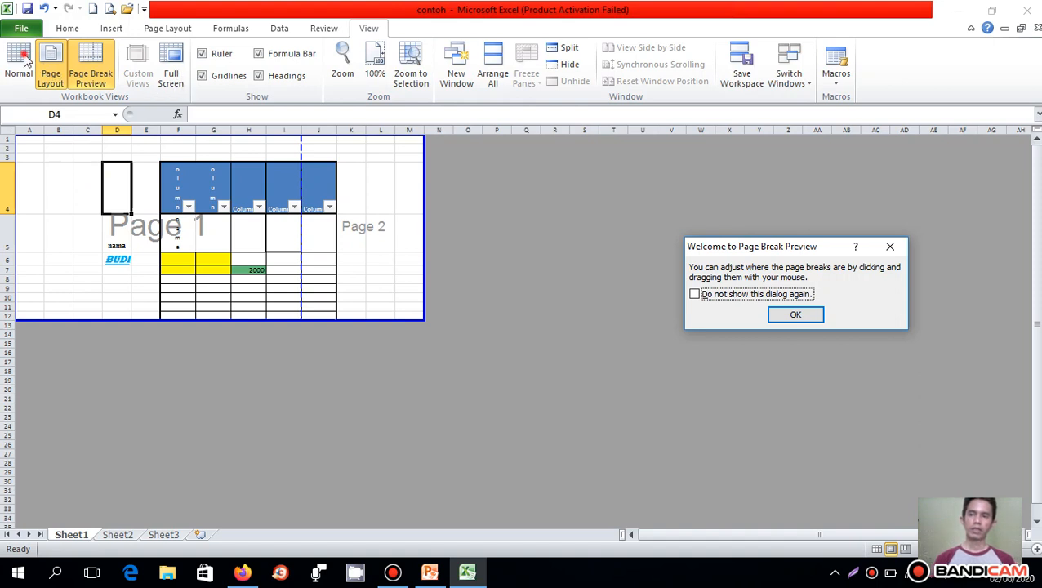
pyautogui.click(784, 315)
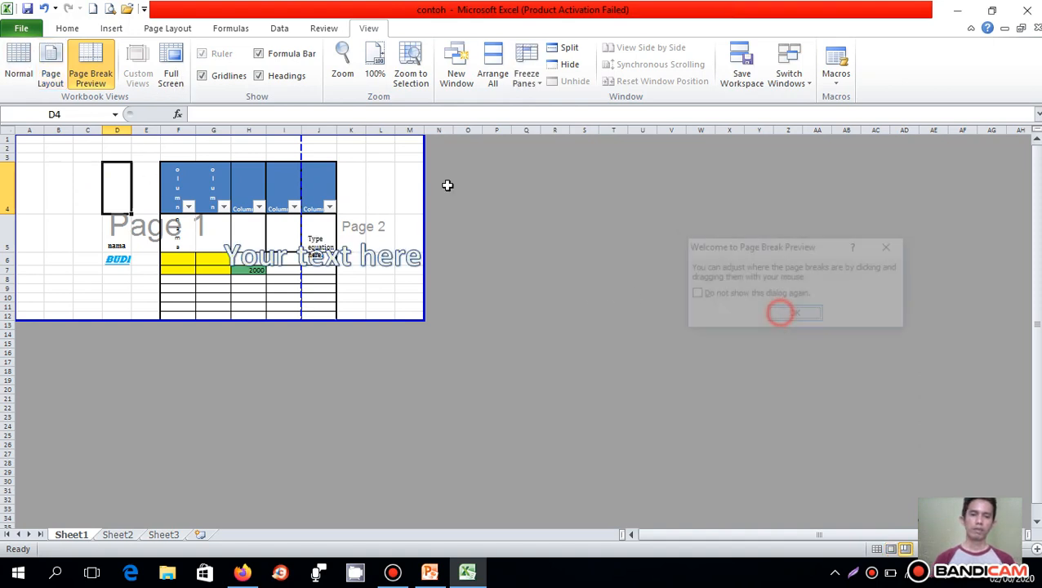
pyautogui.click(19, 61)
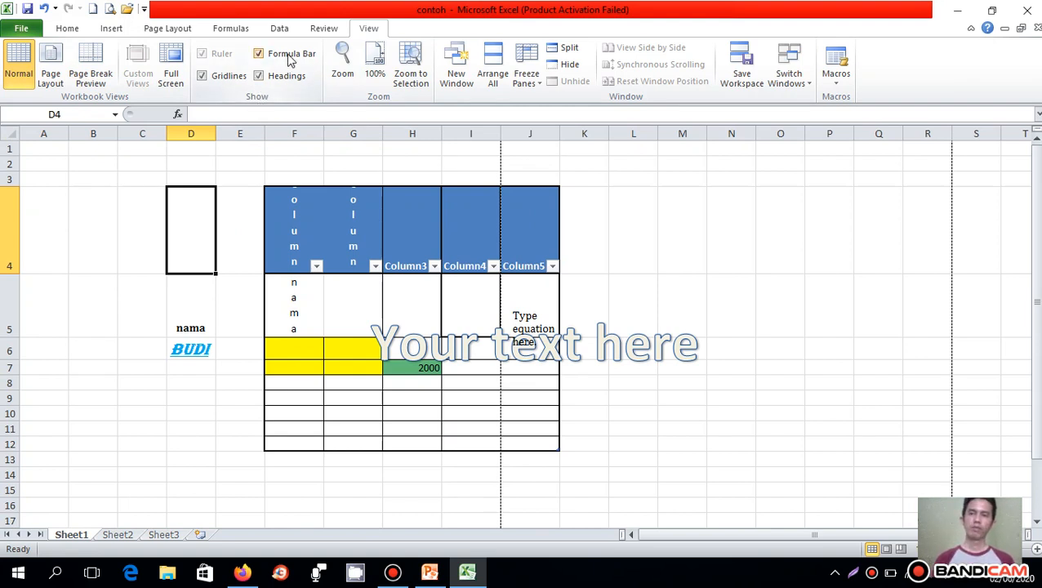
# - Hide the formula bar and show it again
pyautogui.click(261, 56)
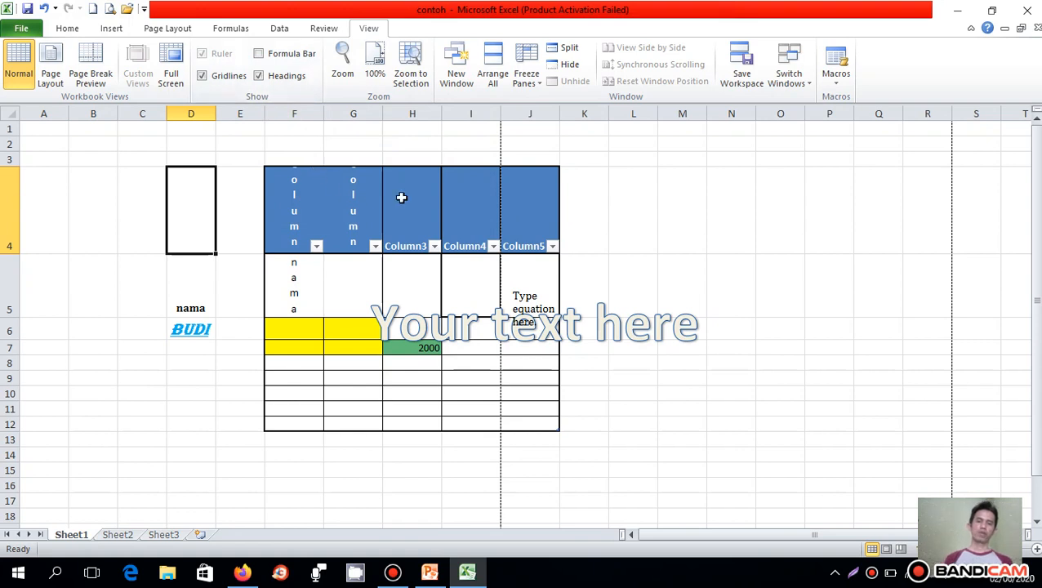
pyautogui.click(512, 261)
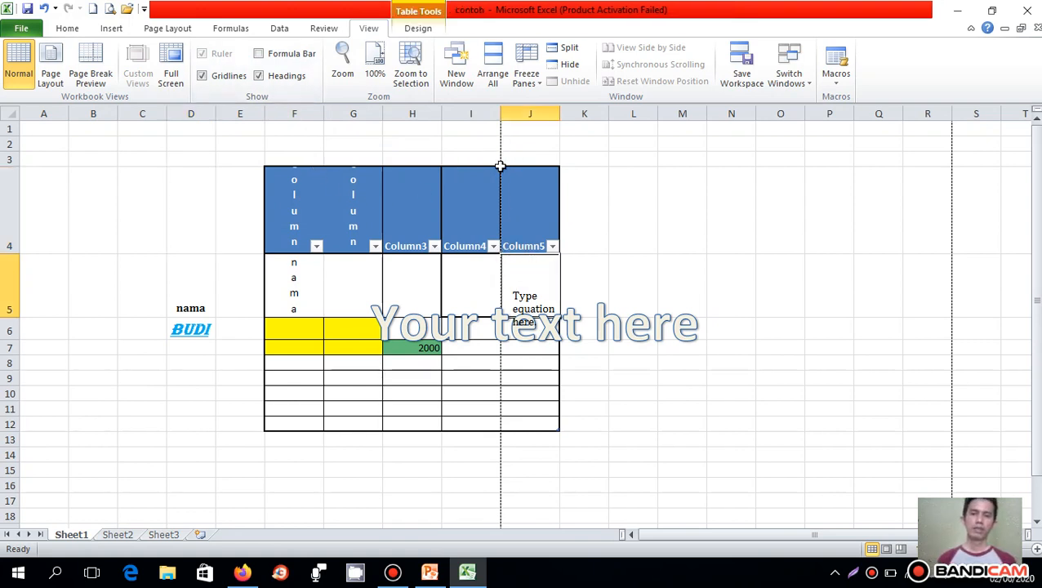
pyautogui.click(259, 53)
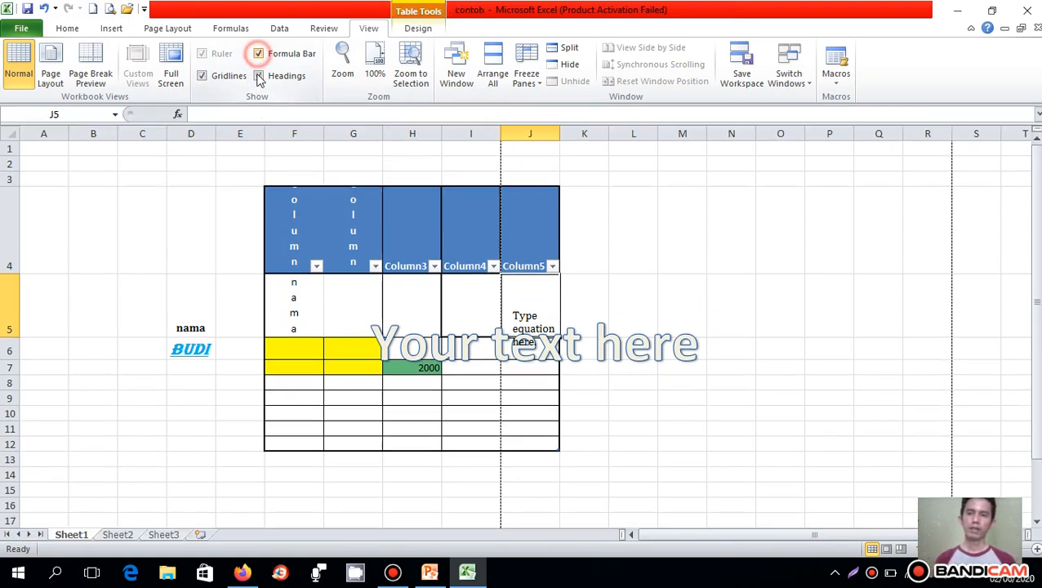
# - Hide the worksheet gridlines, select individual cells in A1:A3 to check the effect, and show the gridlines again
pyautogui.click(202, 80)
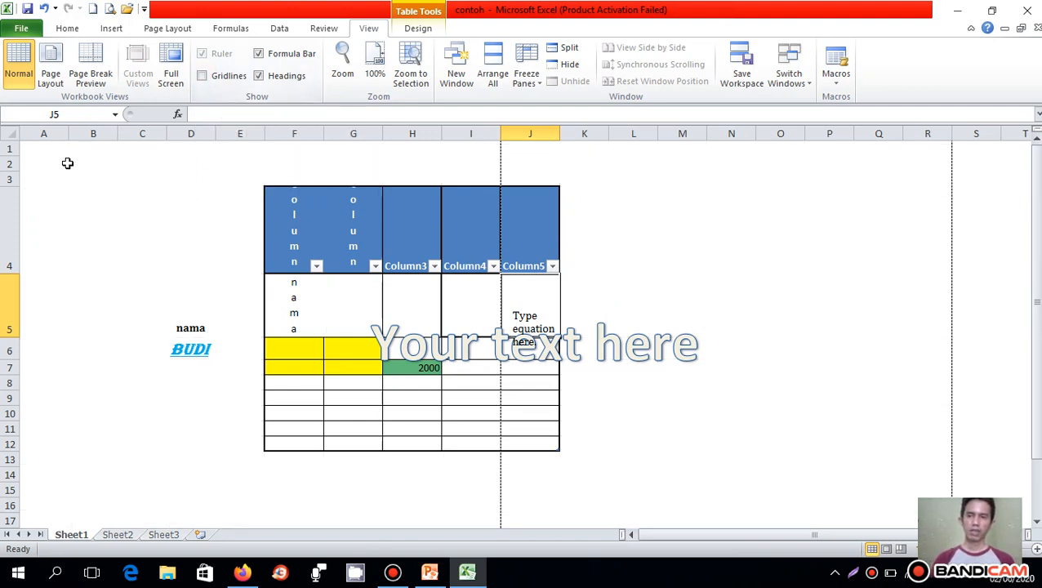
pyautogui.click(34, 150)
pyautogui.click(39, 162)
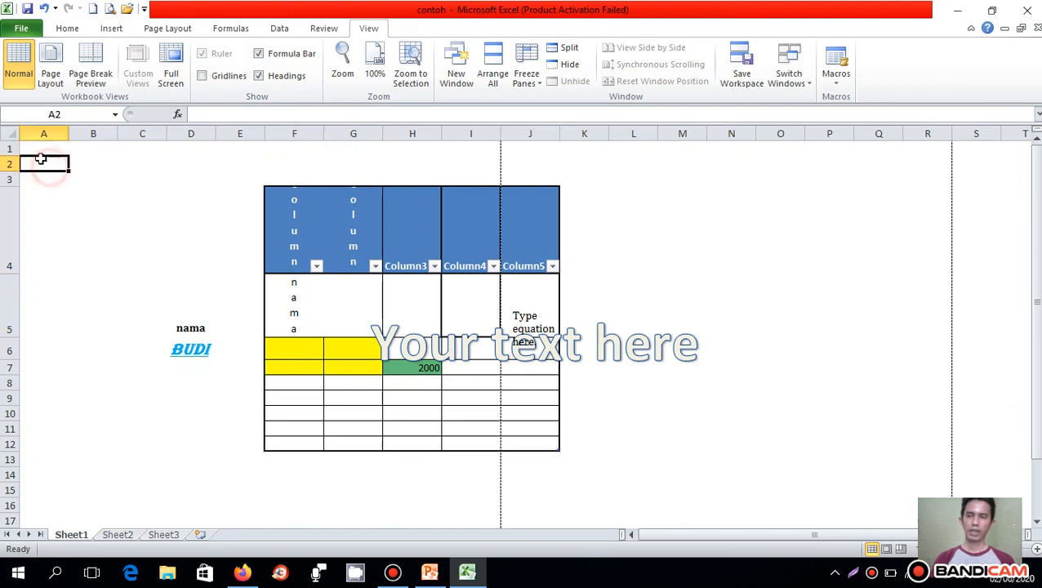
pyautogui.click(34, 151)
pyautogui.click(40, 167)
pyautogui.click(41, 179)
pyautogui.click(44, 161)
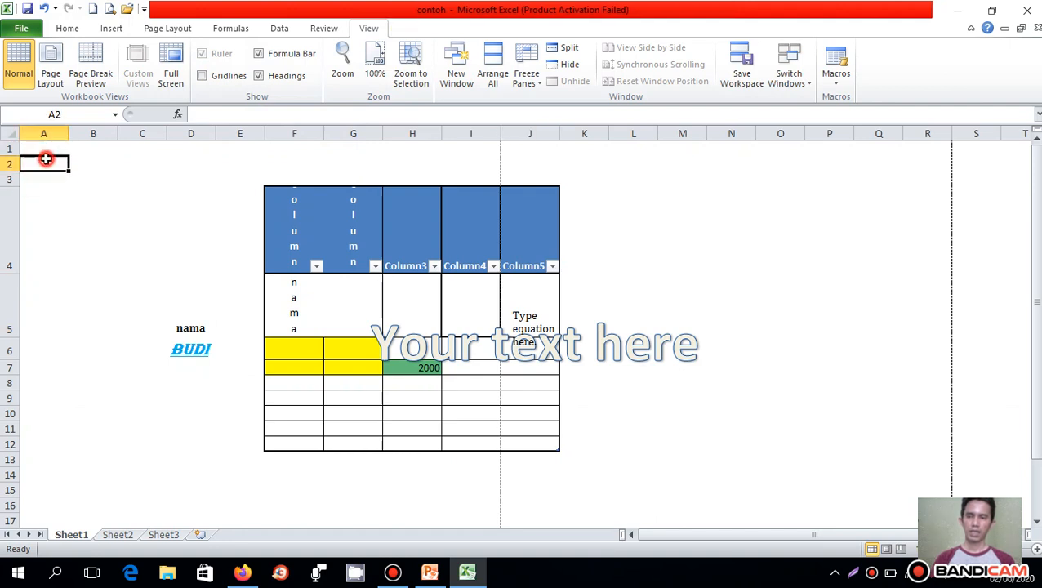
pyautogui.click(44, 149)
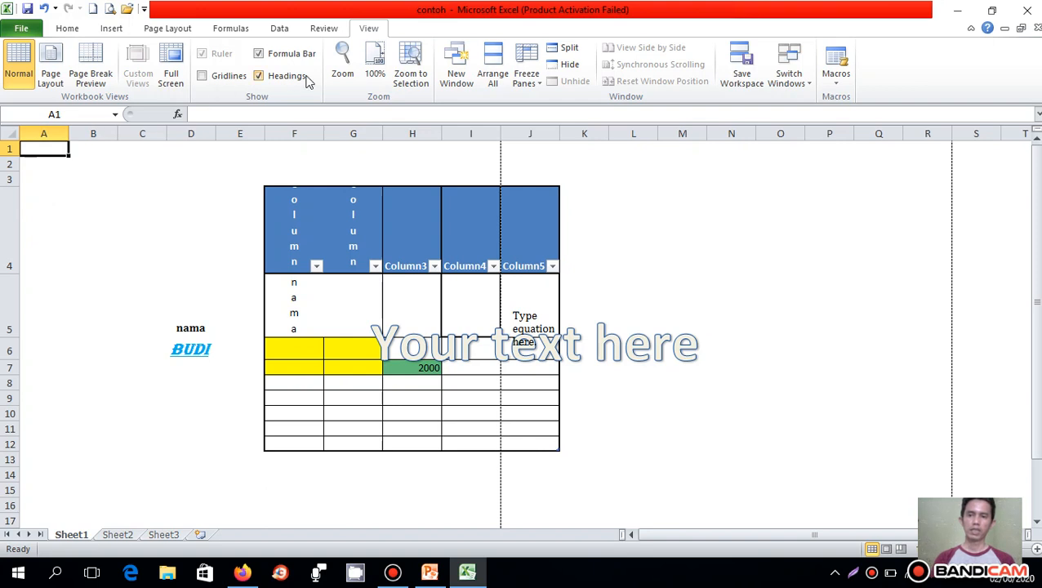
pyautogui.click(202, 75)
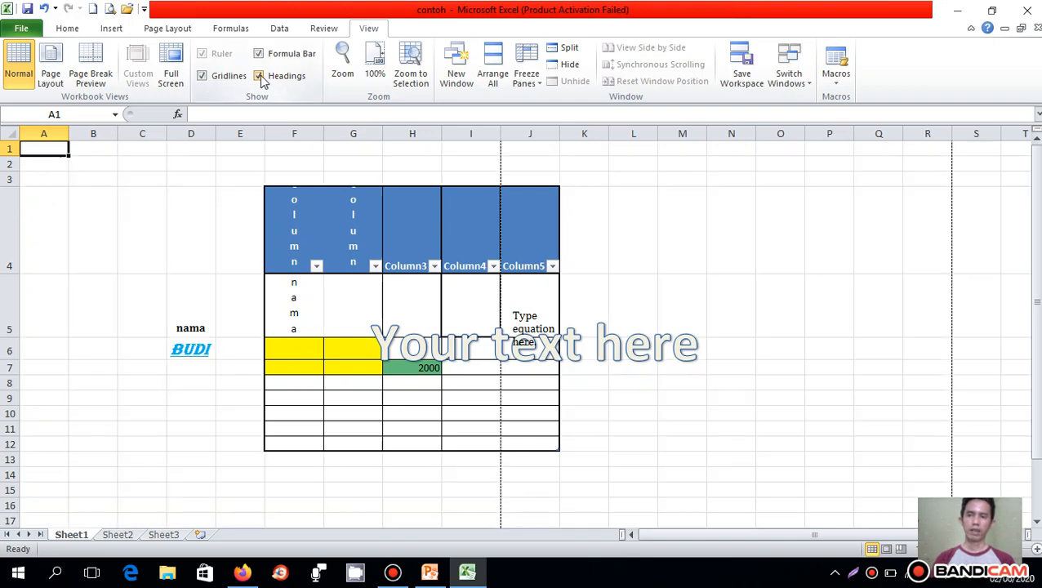
# - Hide and restore the row and column headings, and review the Freeze Panes options without applying any
pyautogui.click(258, 75)
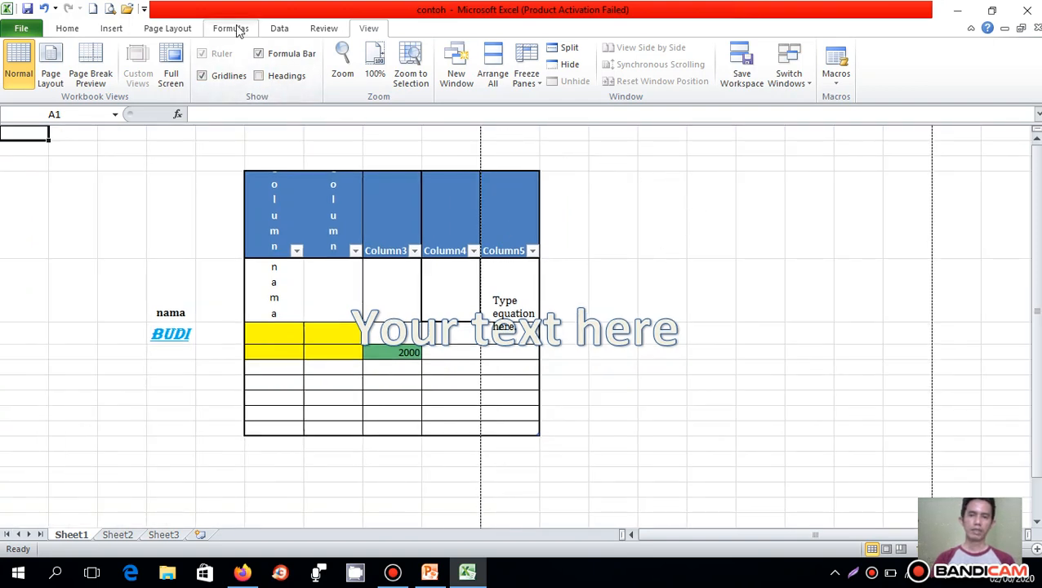
pyautogui.click(260, 76)
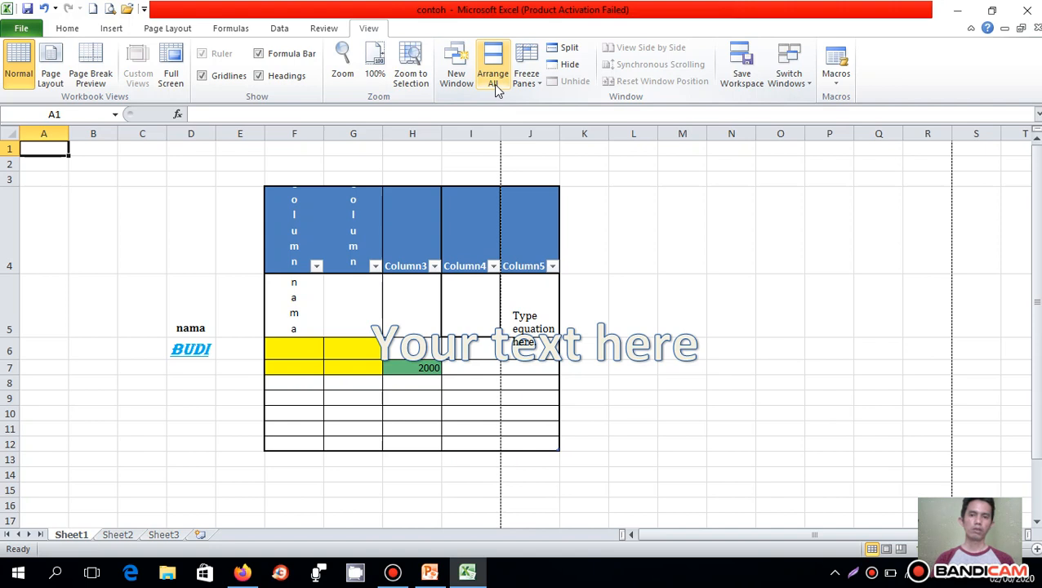
pyautogui.click(538, 81)
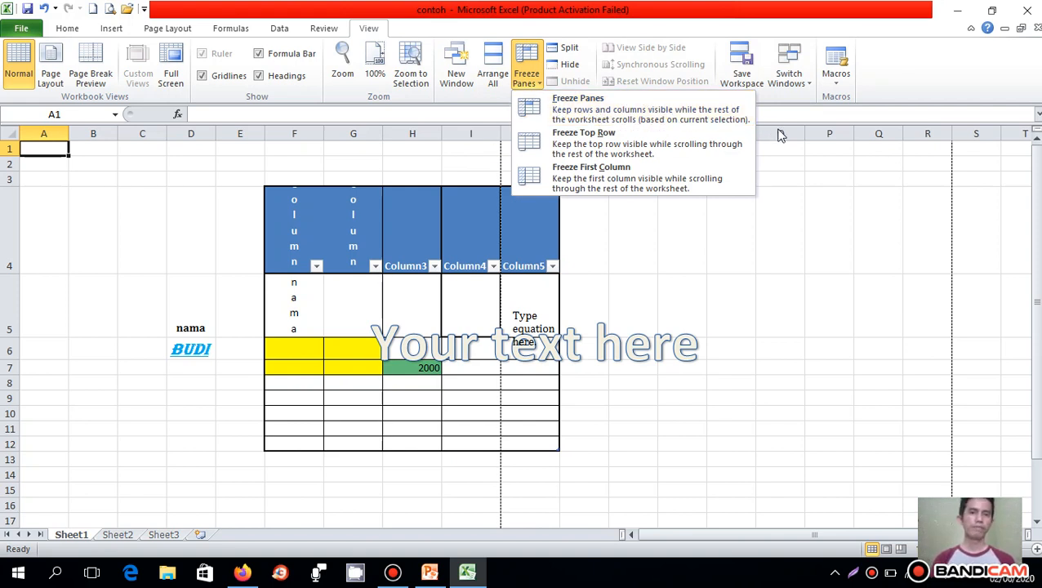
pyautogui.click(793, 180)
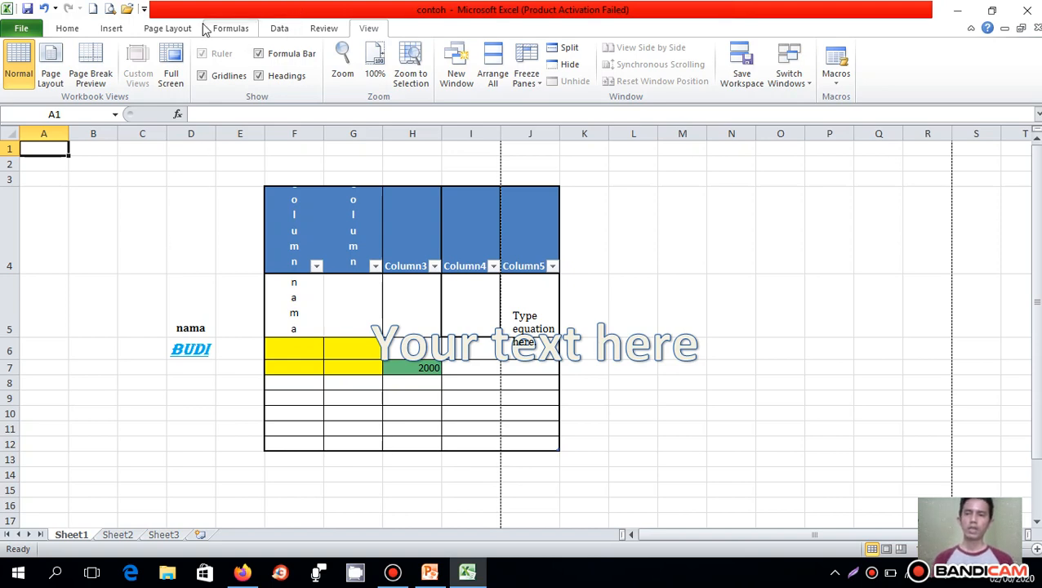
# - Close the contoh workbook without saving its changes and exit the program
pyautogui.click(25, 29)
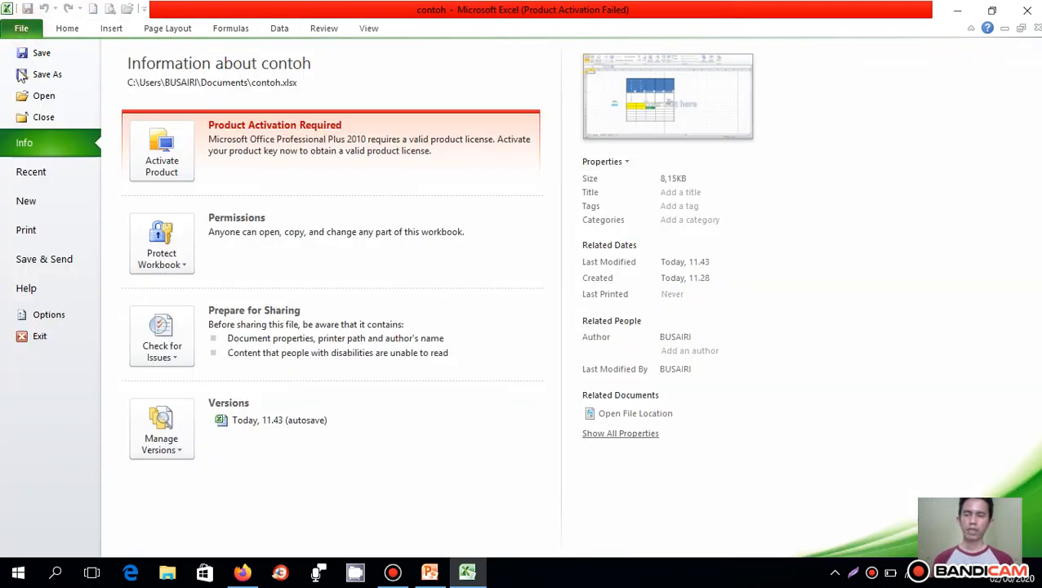
pyautogui.click(49, 117)
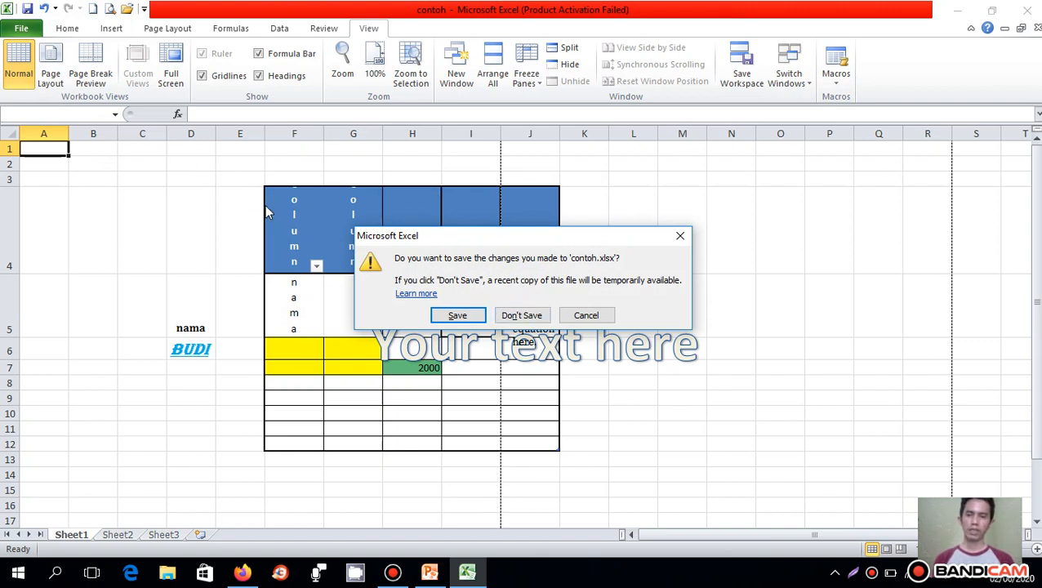
pyautogui.click(507, 321)
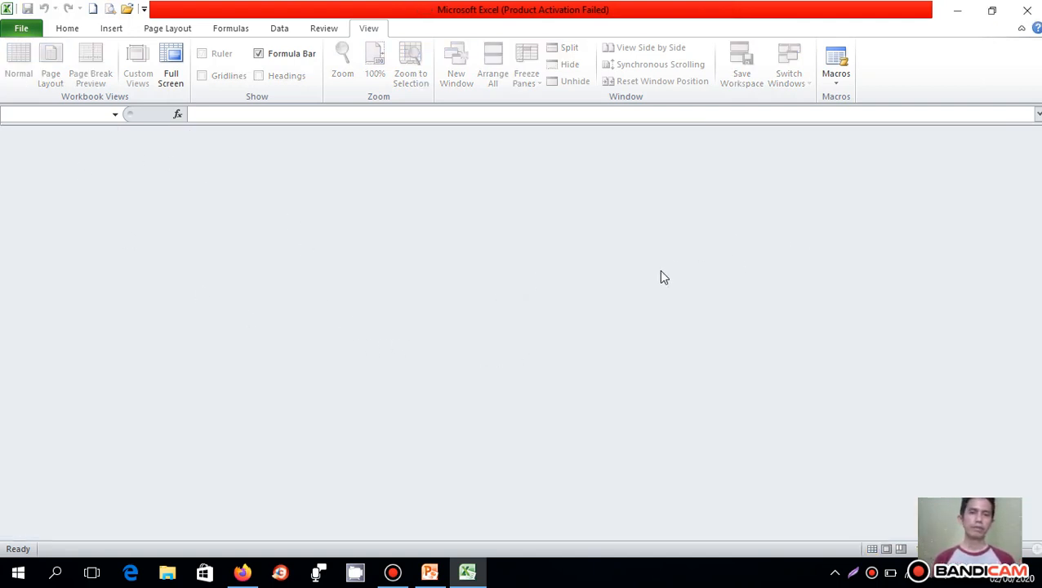
pyautogui.click(1027, 10)
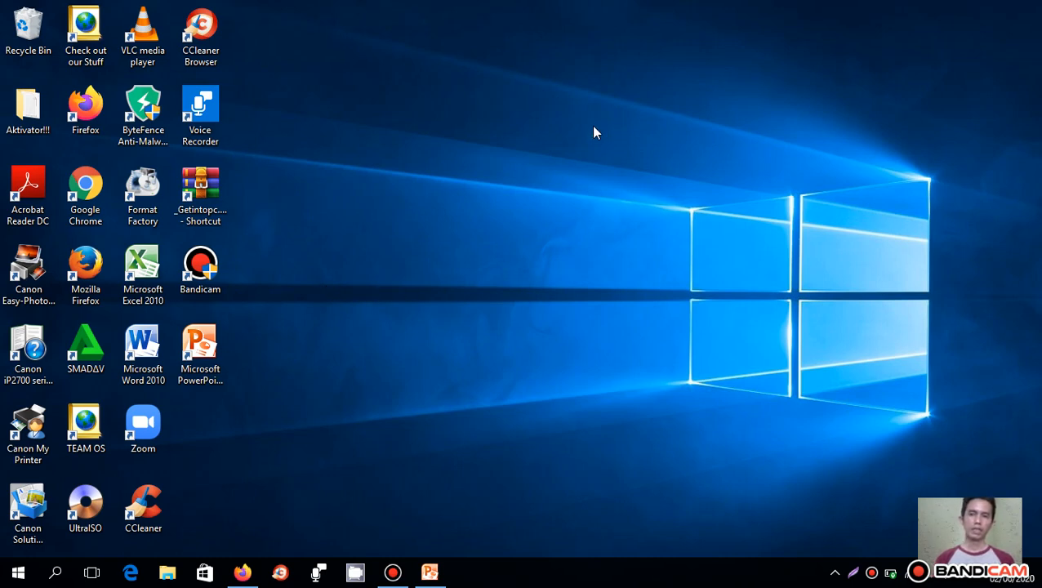
# - Start Microsoft Excel 2010 from the Microsoft Office folder in the list of all installed apps
pyautogui.click(526, 120)
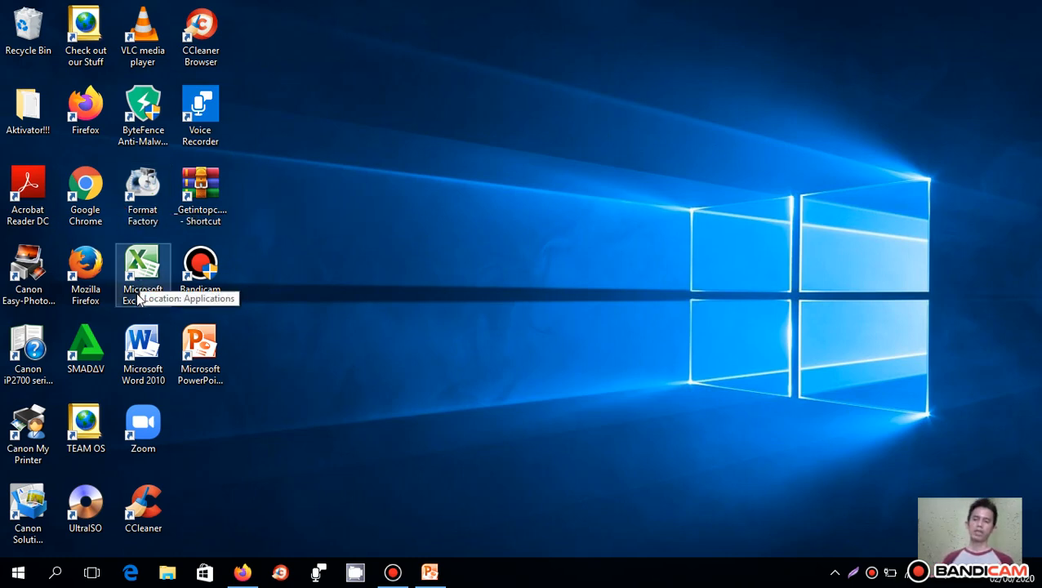
pyautogui.click(18, 572)
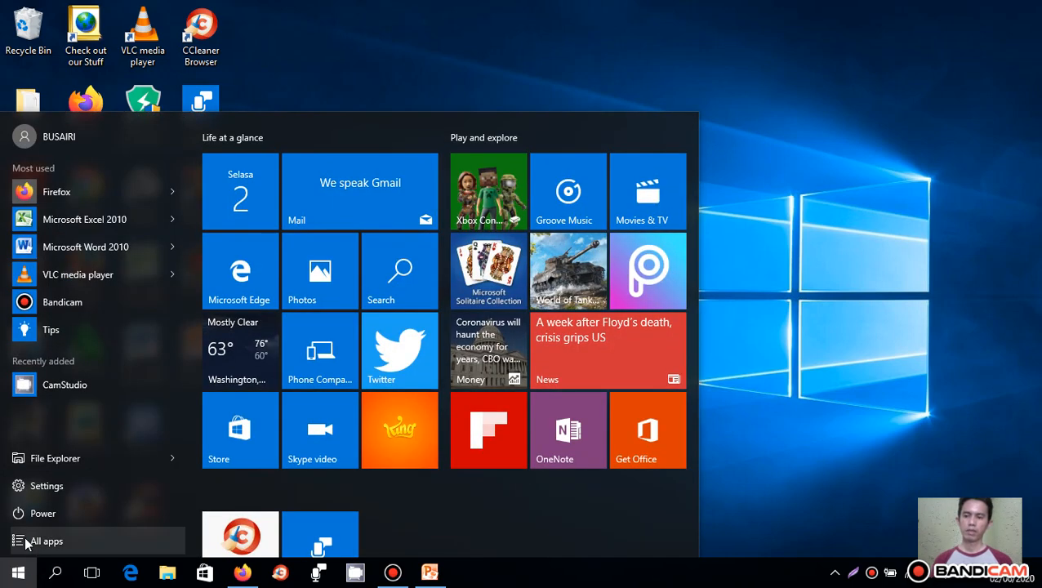
pyautogui.click(25, 543)
pyautogui.scroll(-5, 67, 425)
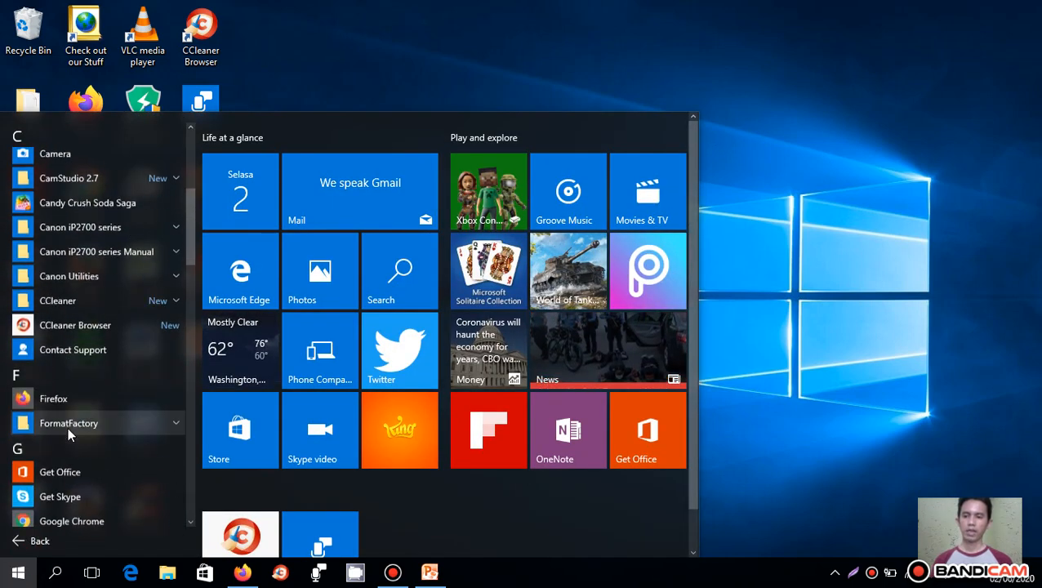
pyautogui.scroll(-5, 82, 482)
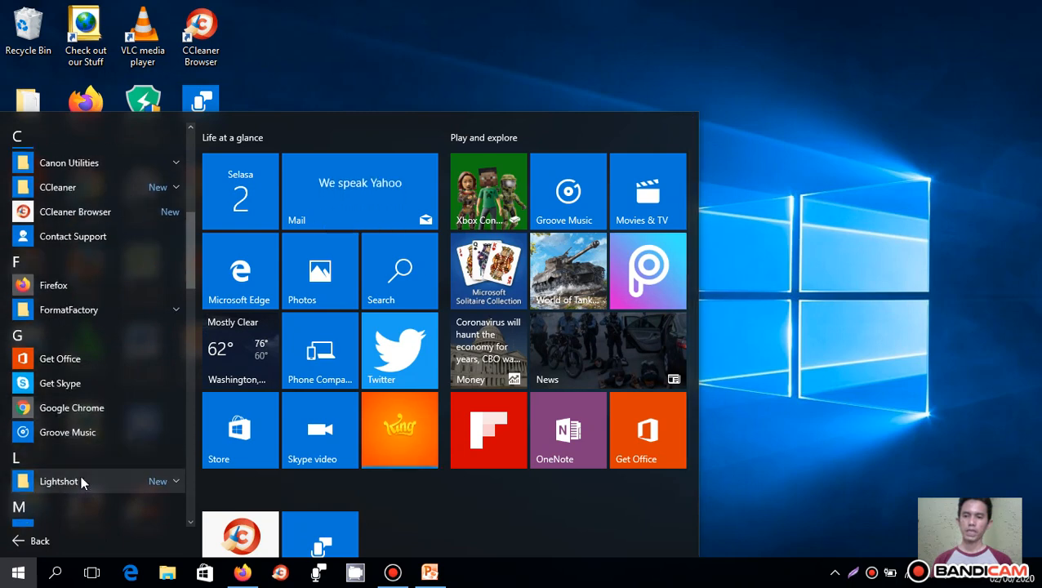
pyautogui.click(94, 449)
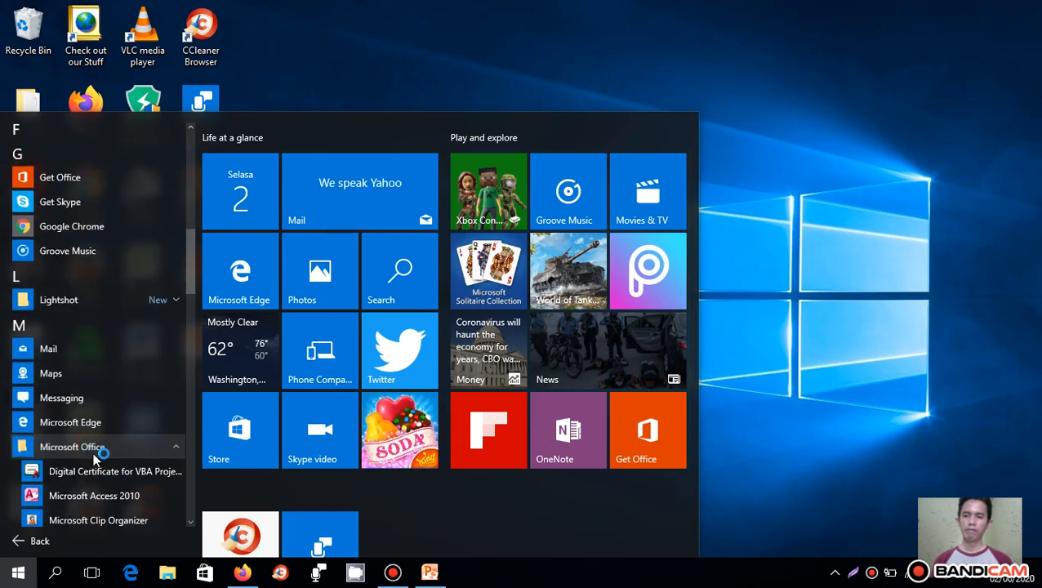
pyautogui.scroll(-3, 87, 472)
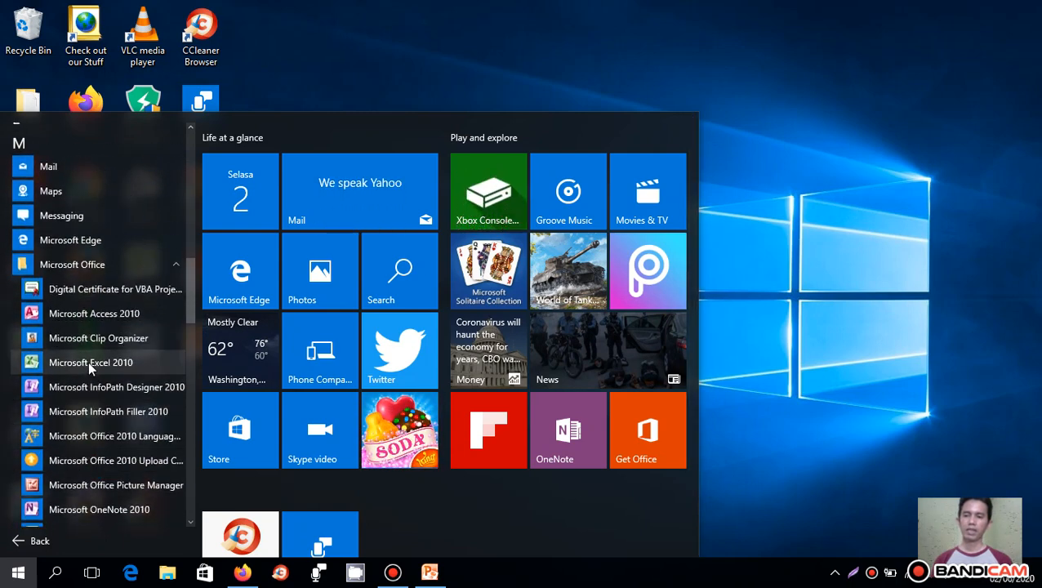
pyautogui.click(88, 362)
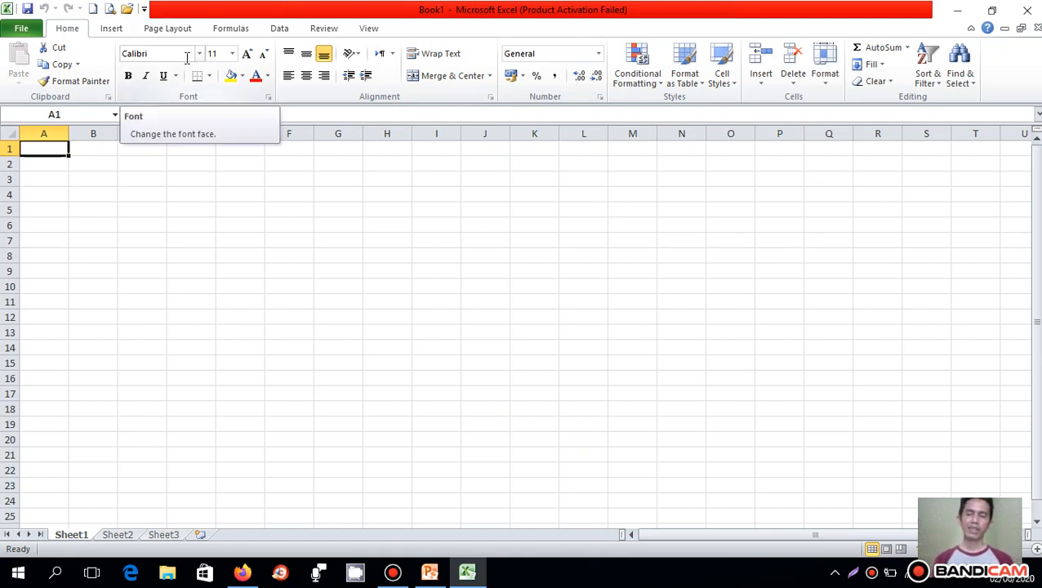
# - Review the recent workbooks and places, and return to the blank worksheet without opening a file
pyautogui.click(128, 9)
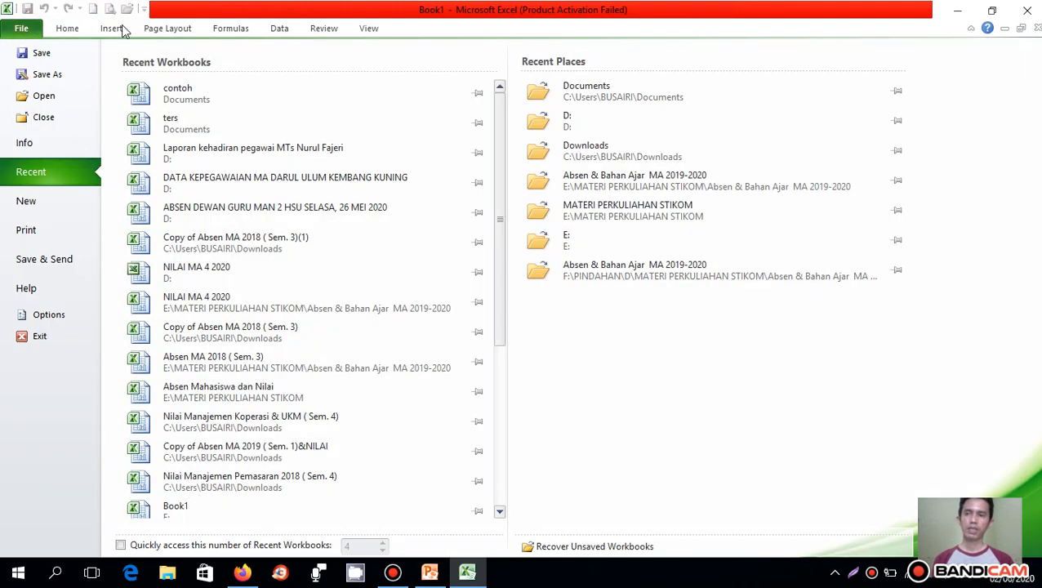
pyautogui.click(68, 30)
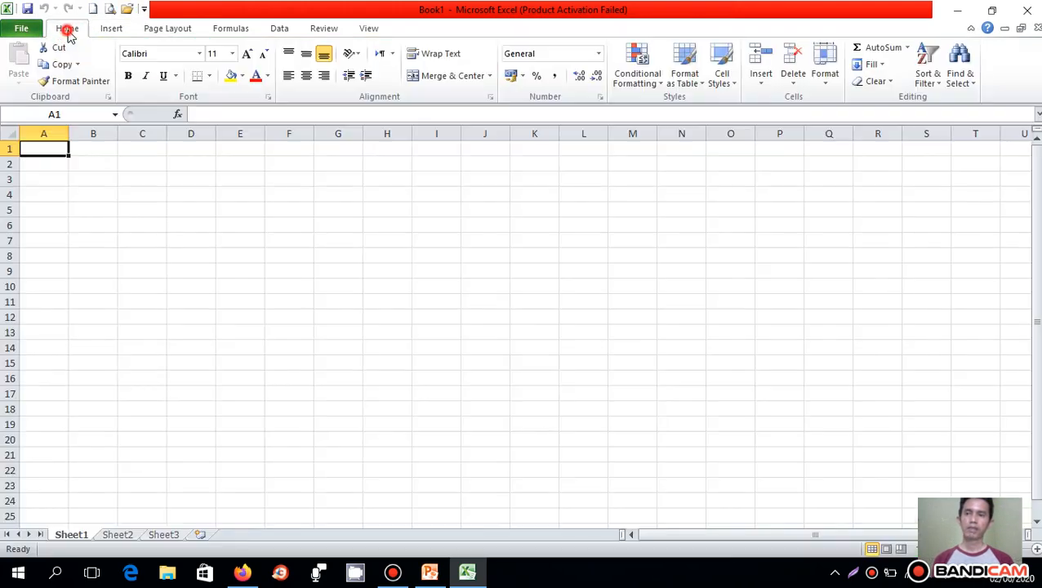
# - Review the Documents folder in the Open dialog and the recent workbooks list, without opening any workbook
pyautogui.click(129, 11)
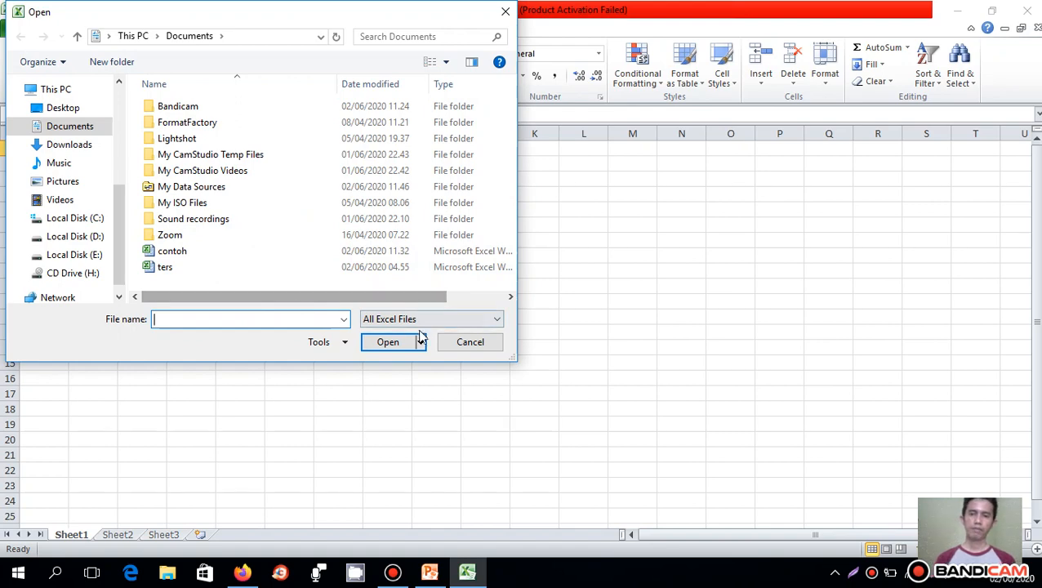
pyautogui.click(463, 342)
pyautogui.click(20, 28)
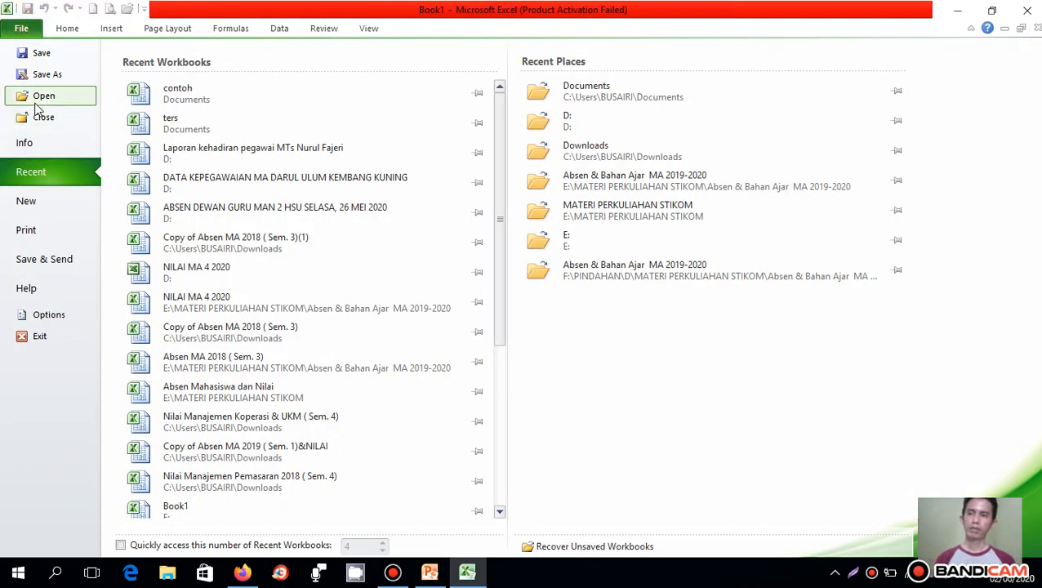
pyautogui.click(68, 28)
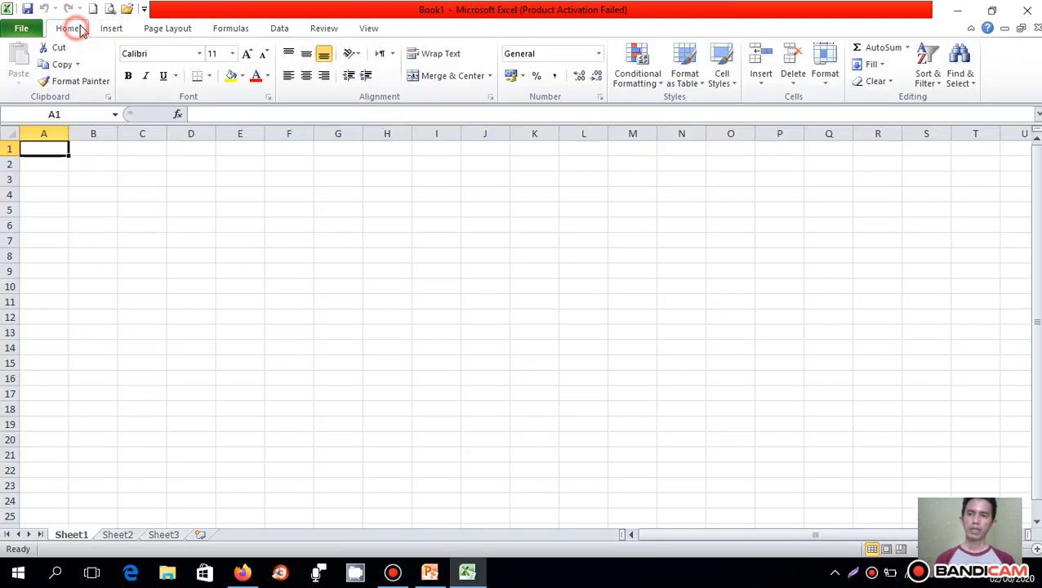
pyautogui.click(123, 8)
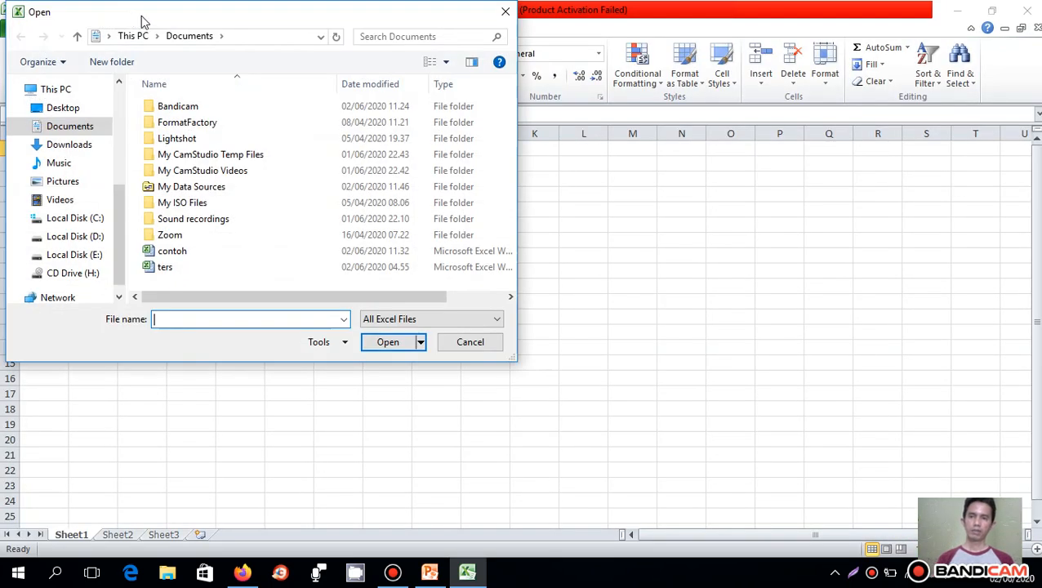
pyautogui.click(505, 12)
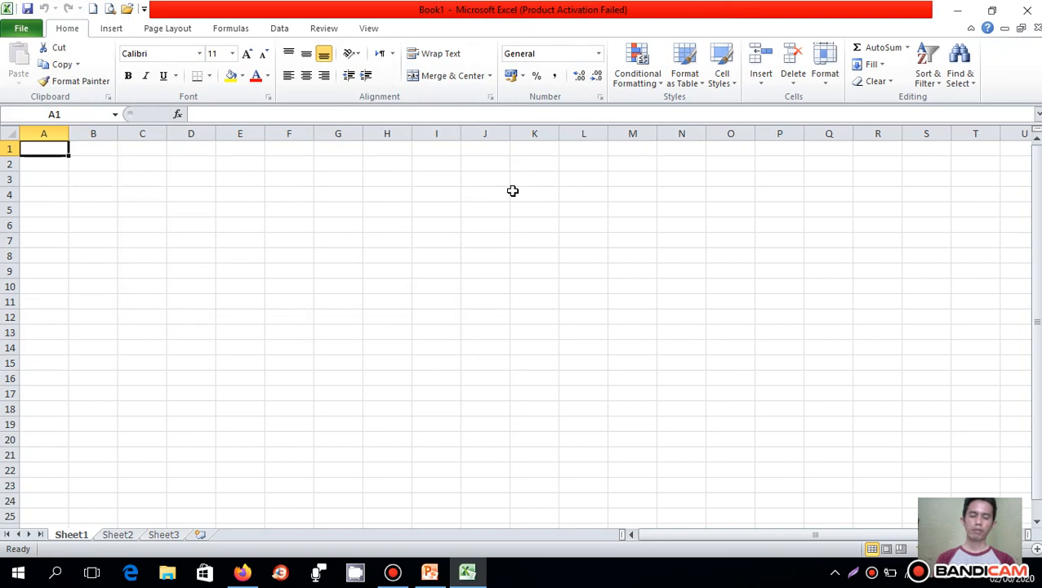
# - Open the contoh workbook from the Documents folder
pyautogui.hotkey('ctrl', 'o')
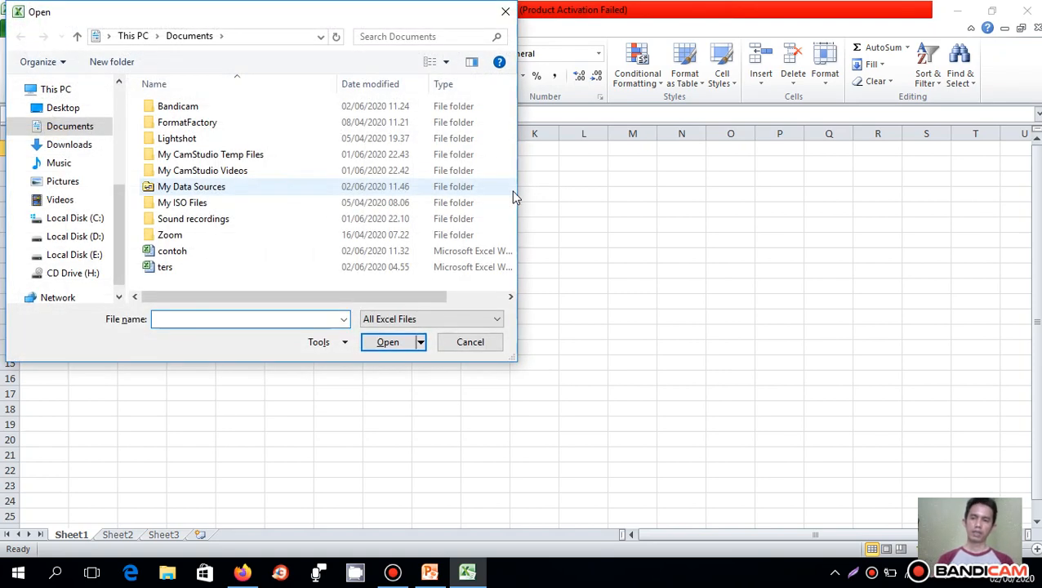
pyautogui.click(196, 253)
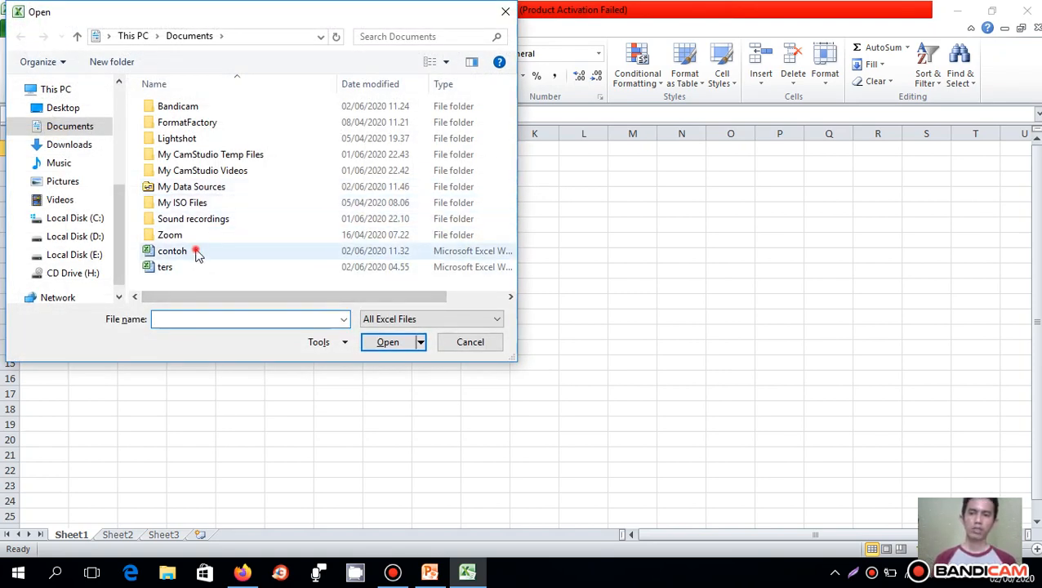
pyautogui.click(398, 347)
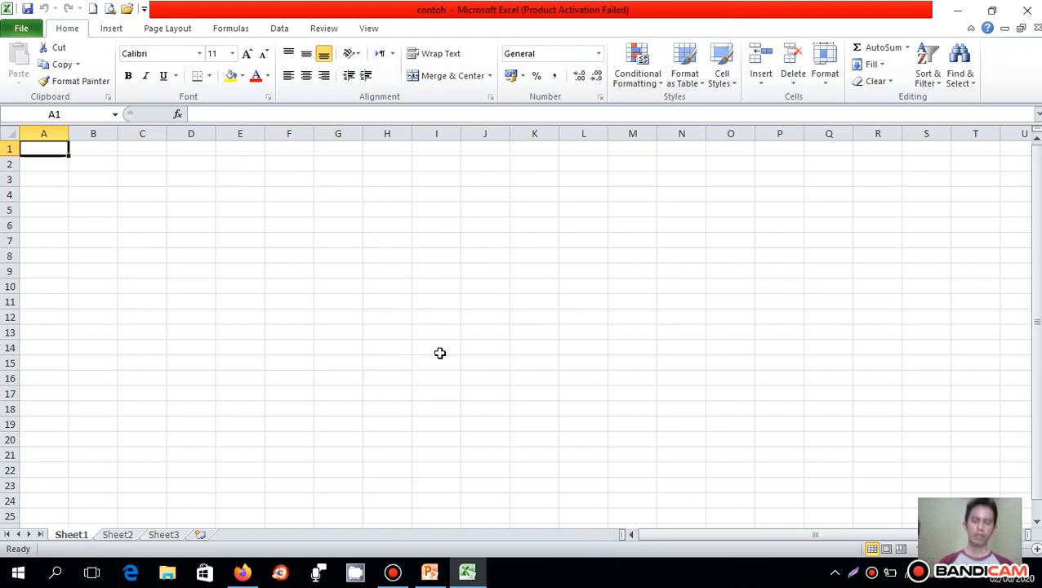
# - Enter "tes percobaan" in cell A1 of Sheet1
pyautogui.write('tes ')
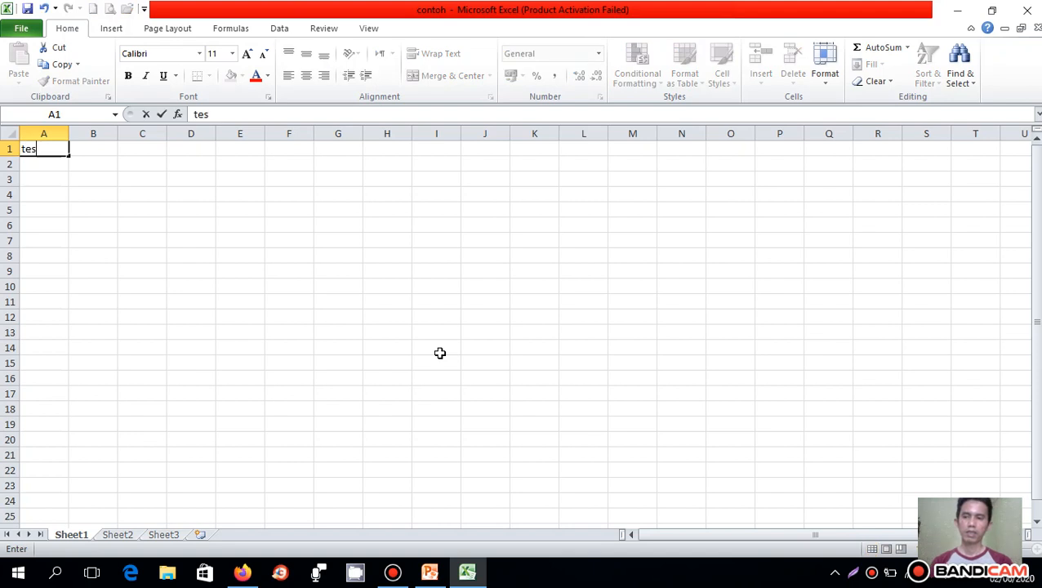
pyautogui.write('perc')
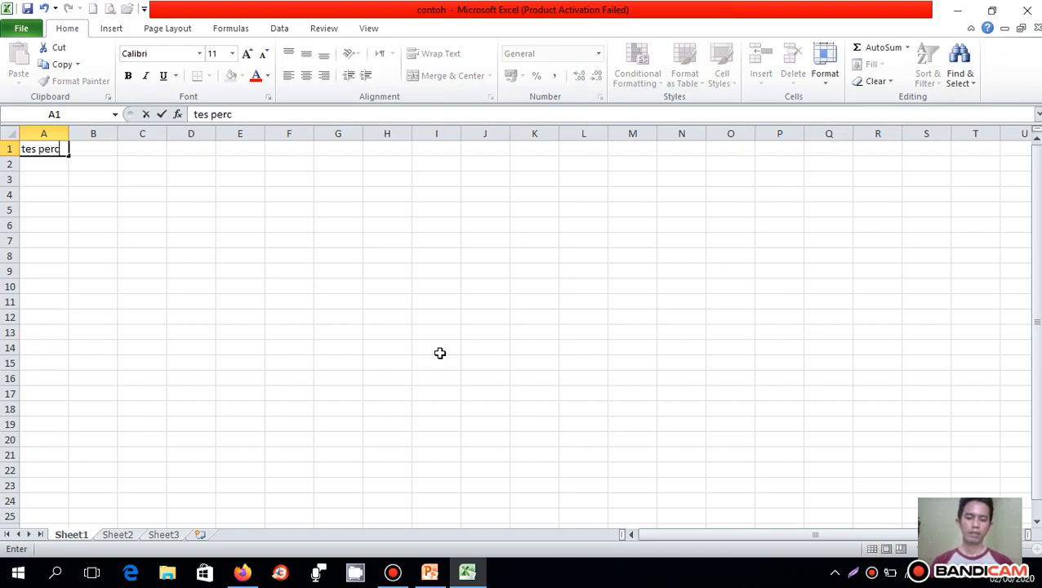
pyautogui.write('obaan')
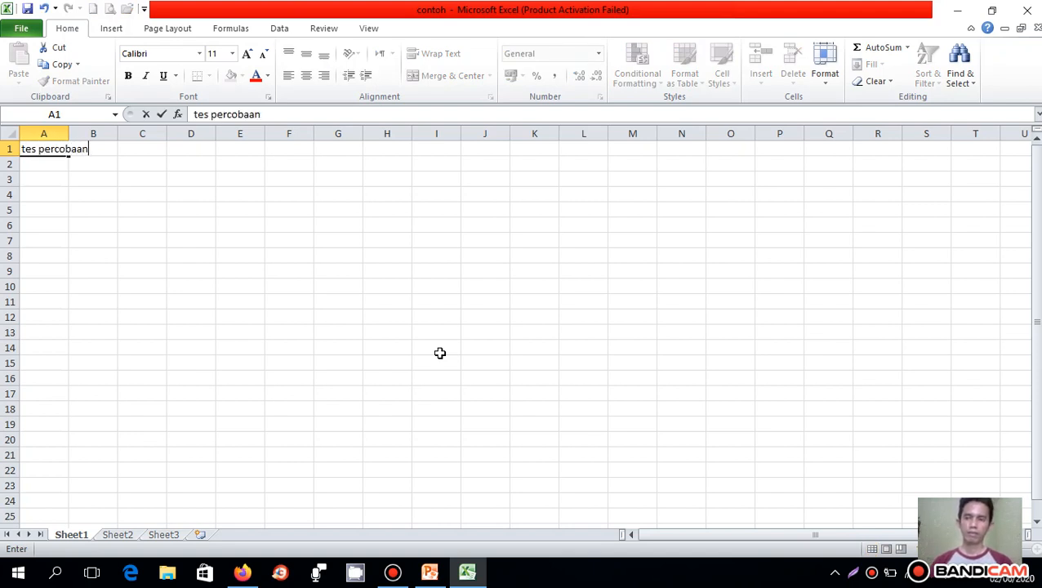
pyautogui.press('Return')
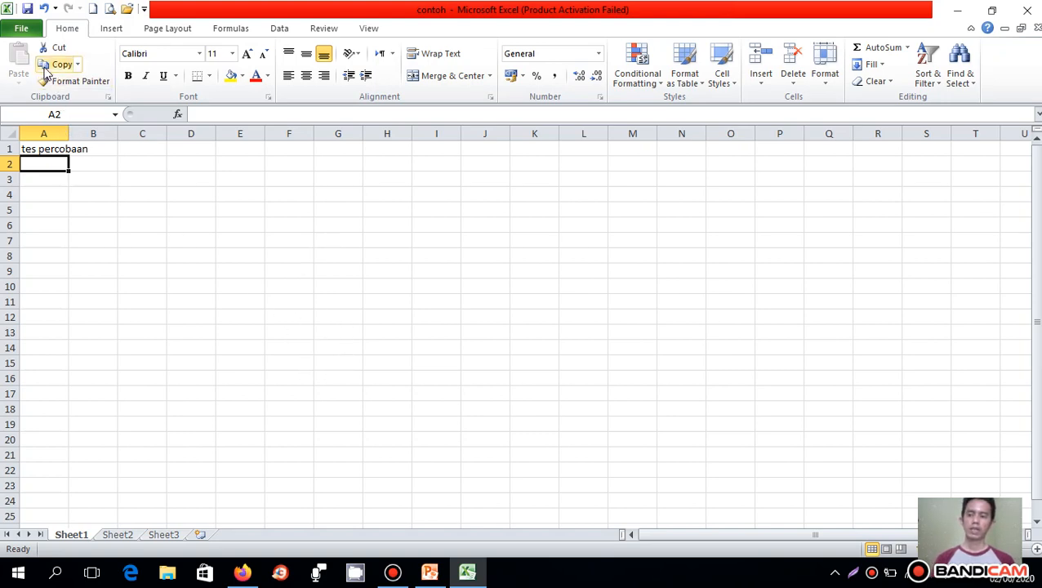
# - Save the contoh workbook under its existing name and select cell B4
pyautogui.click(22, 28)
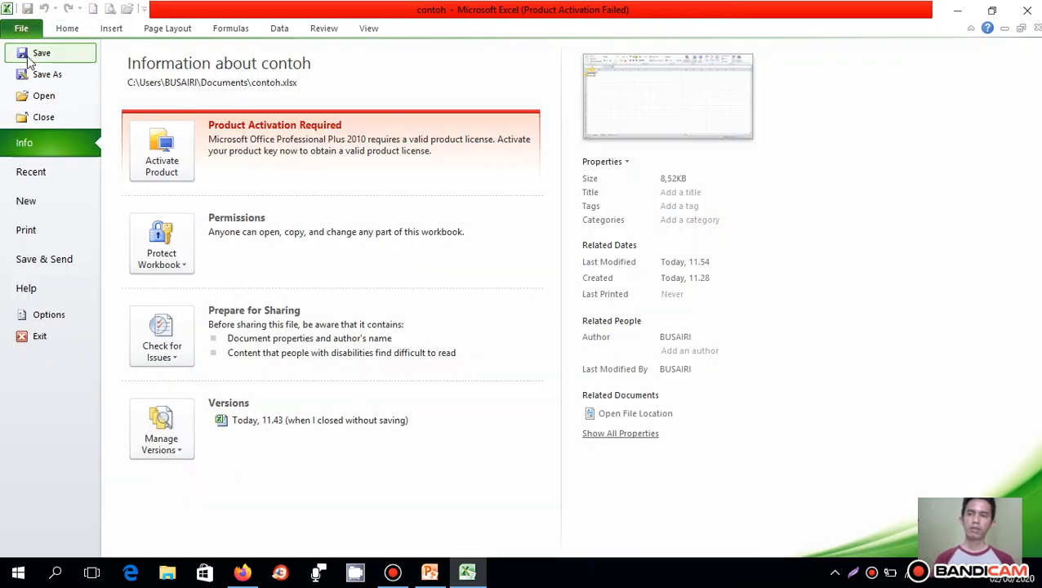
pyautogui.click(31, 53)
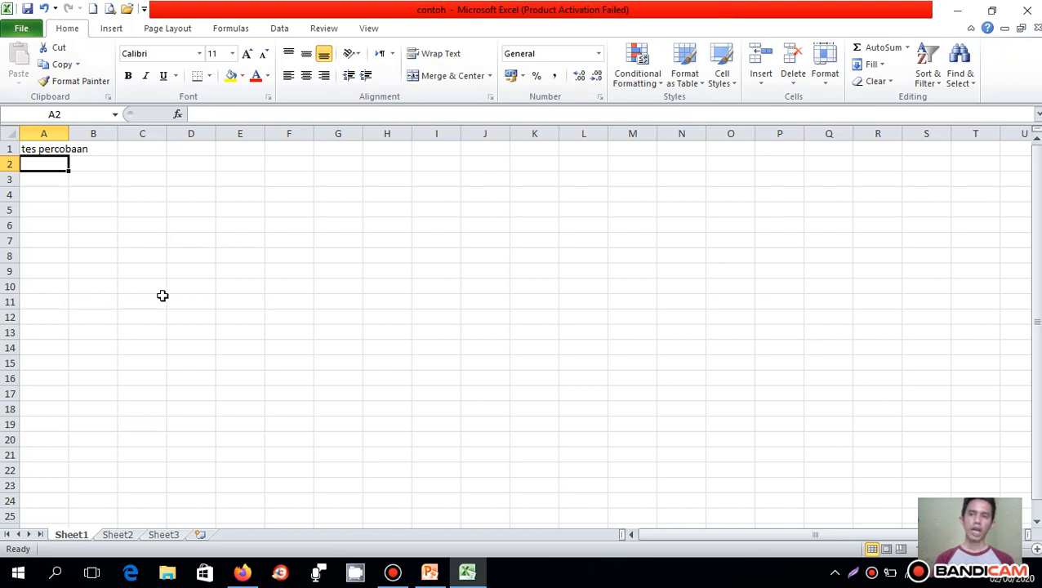
pyautogui.click(29, 9)
pyautogui.click(112, 190)
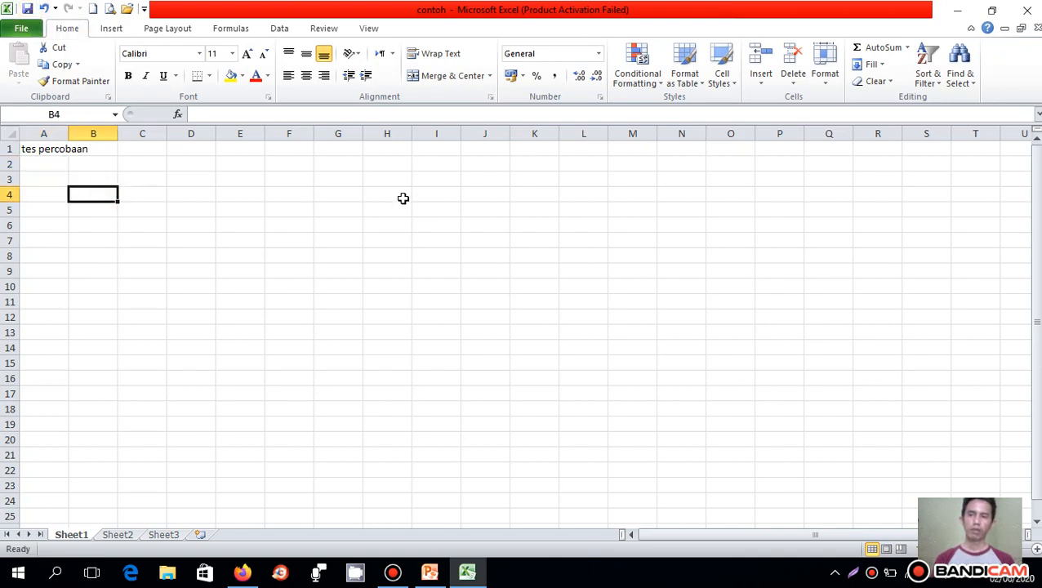
# - Exit Excel, start Microsoft Excel 2010 again from its desktop shortcut, and dismiss the activation wizard
pyautogui.click(1029, 11)
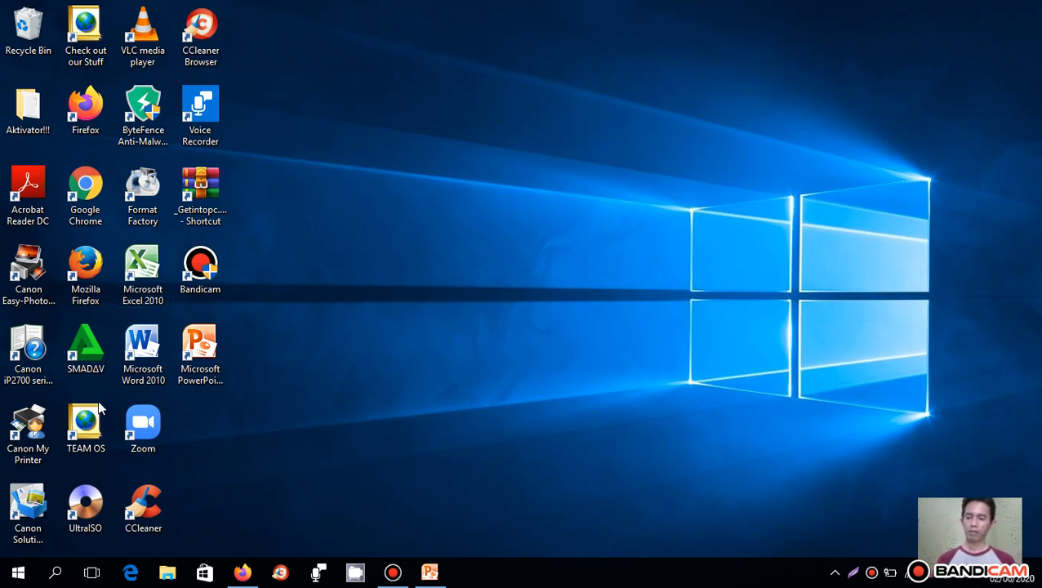
pyautogui.doubleClick(143, 269)
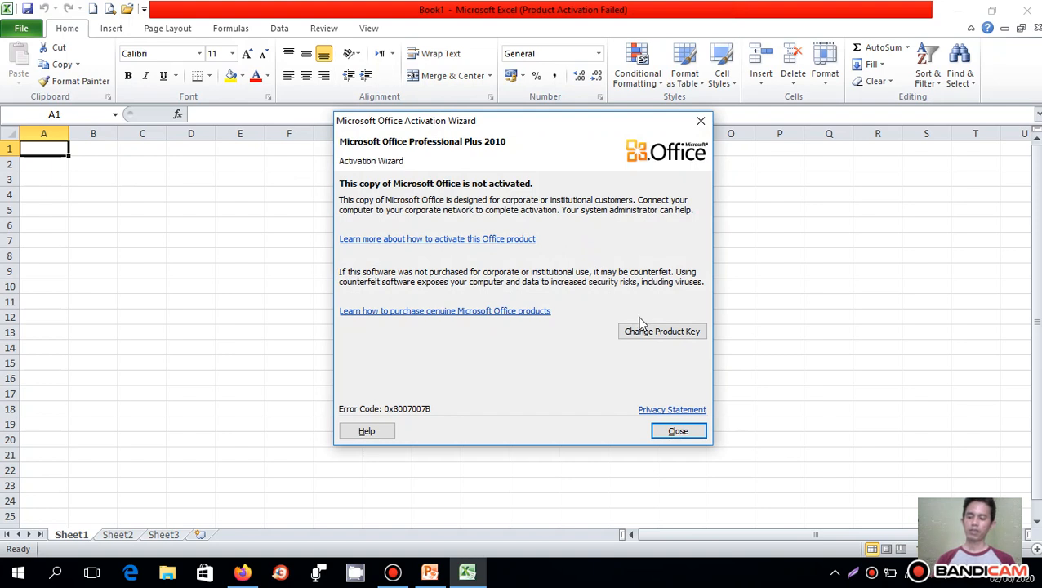
pyautogui.click(690, 433)
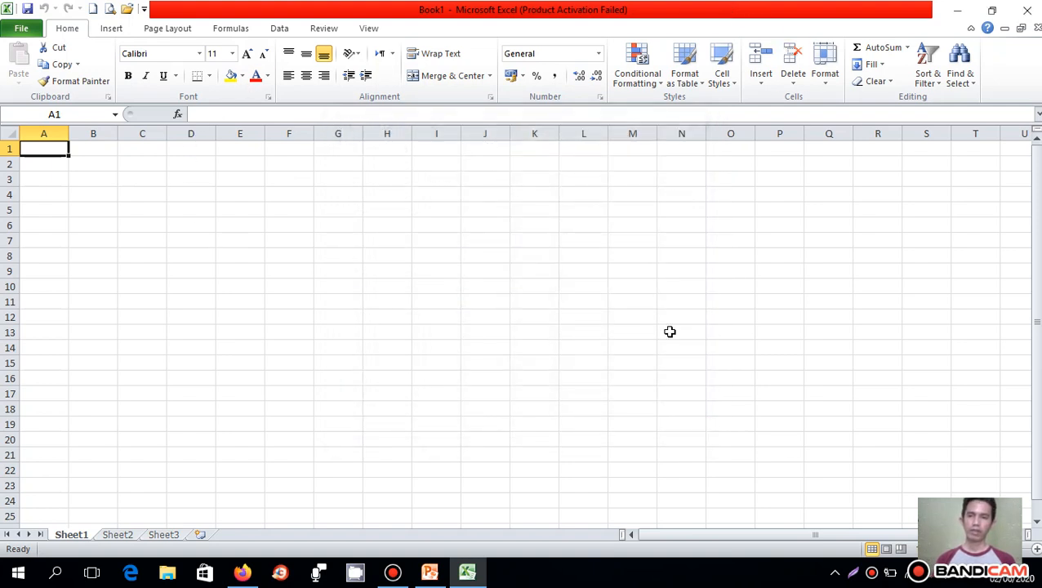
# - Select the entire columns A, B and C one after another, going through the sequence twice
pyautogui.click(43, 133)
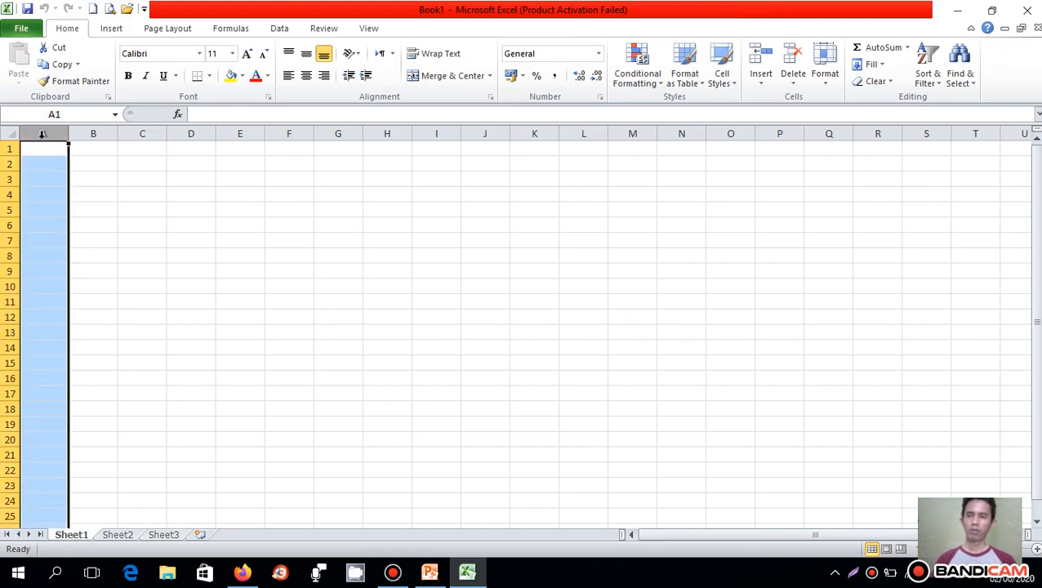
pyautogui.click(93, 133)
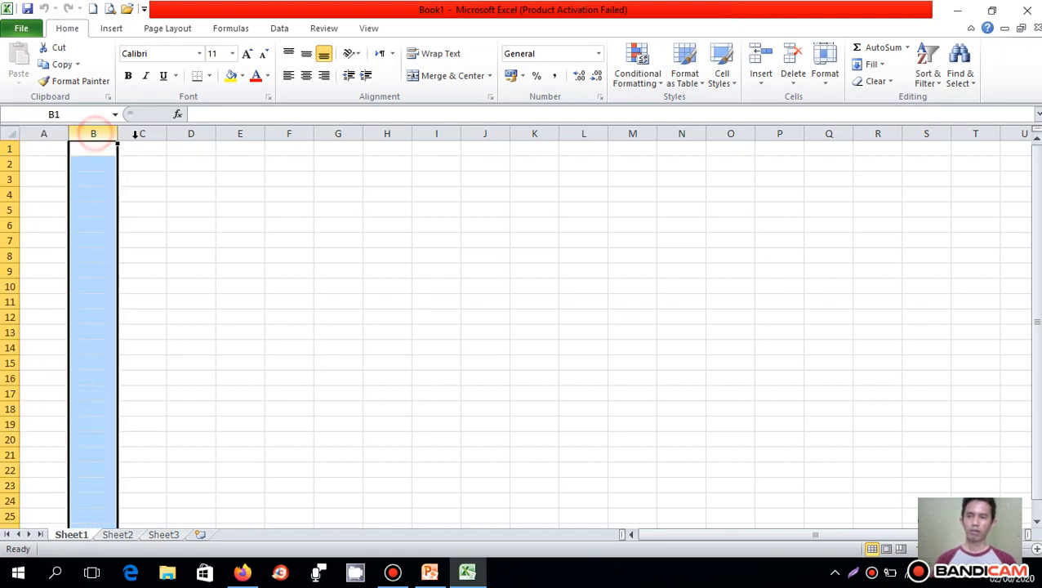
pyautogui.click(144, 133)
pyautogui.click(43, 134)
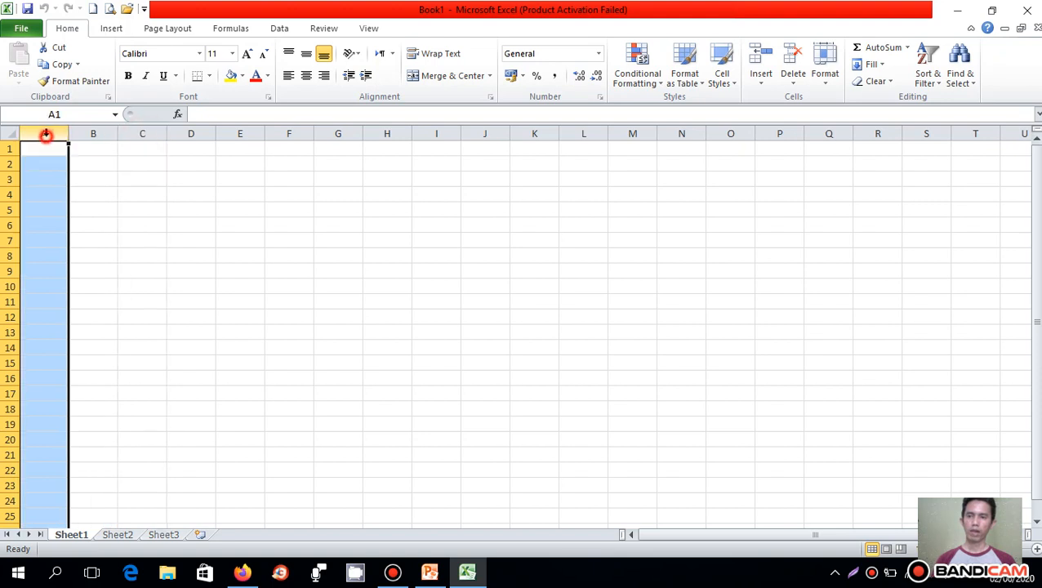
pyautogui.click(93, 133)
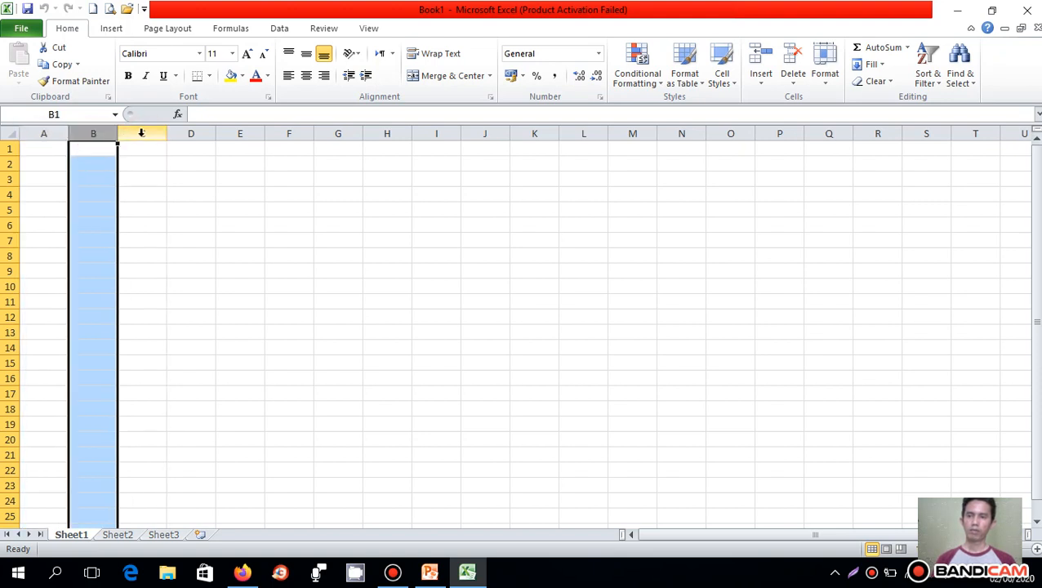
pyautogui.click(141, 133)
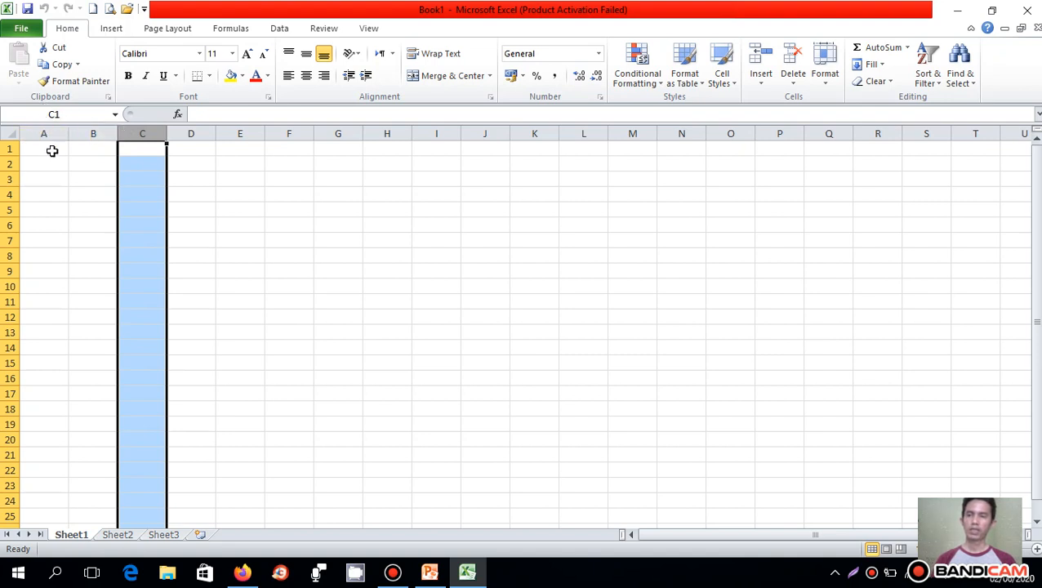
# - Select individual cells to show their addresses: C1, A1 and B1 in the first row, and B5
pyautogui.click(142, 151)
pyautogui.click(47, 151)
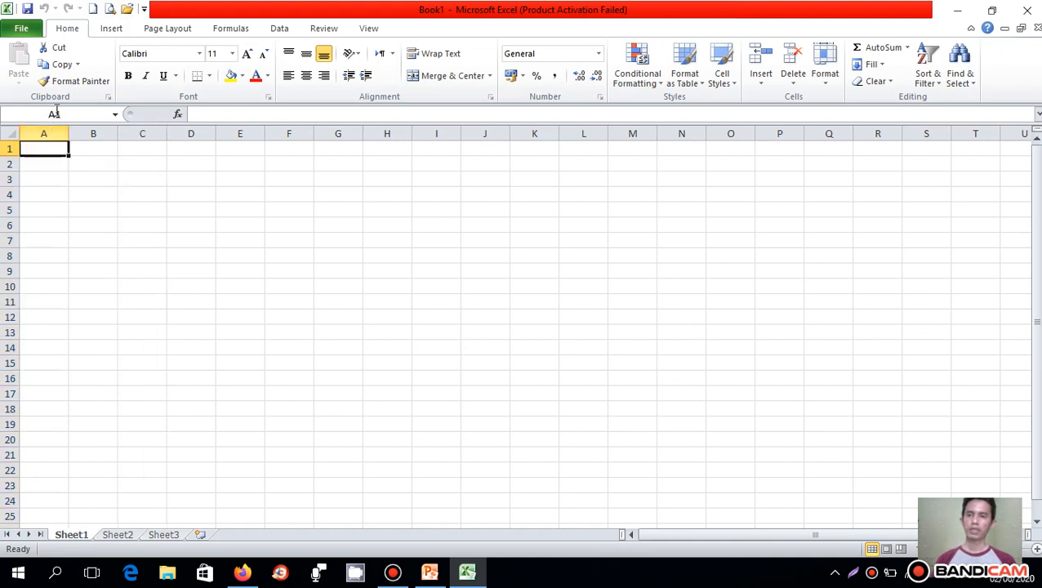
pyautogui.click(44, 149)
pyautogui.click(81, 148)
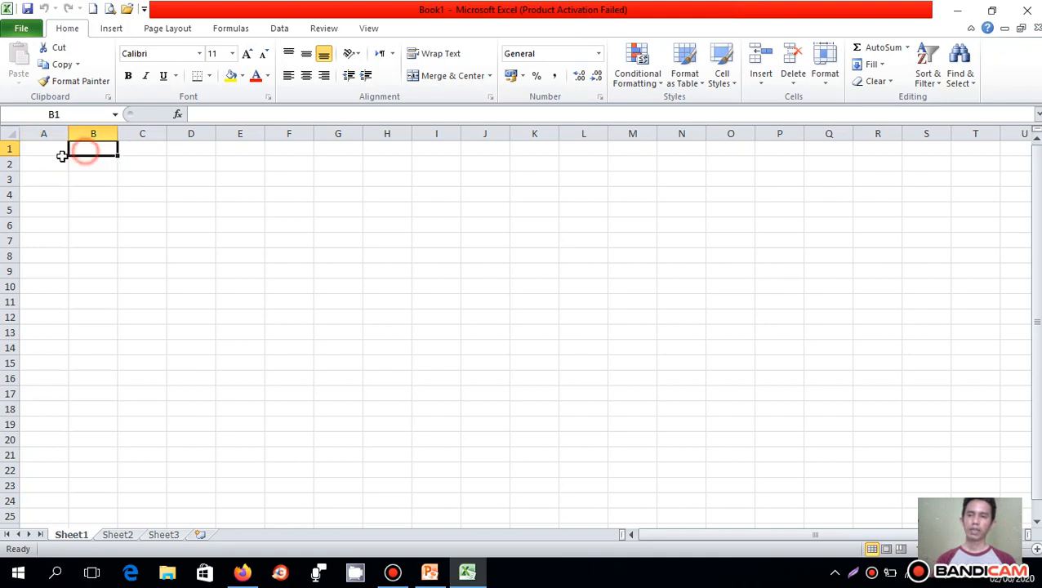
pyautogui.click(47, 148)
pyautogui.click(90, 147)
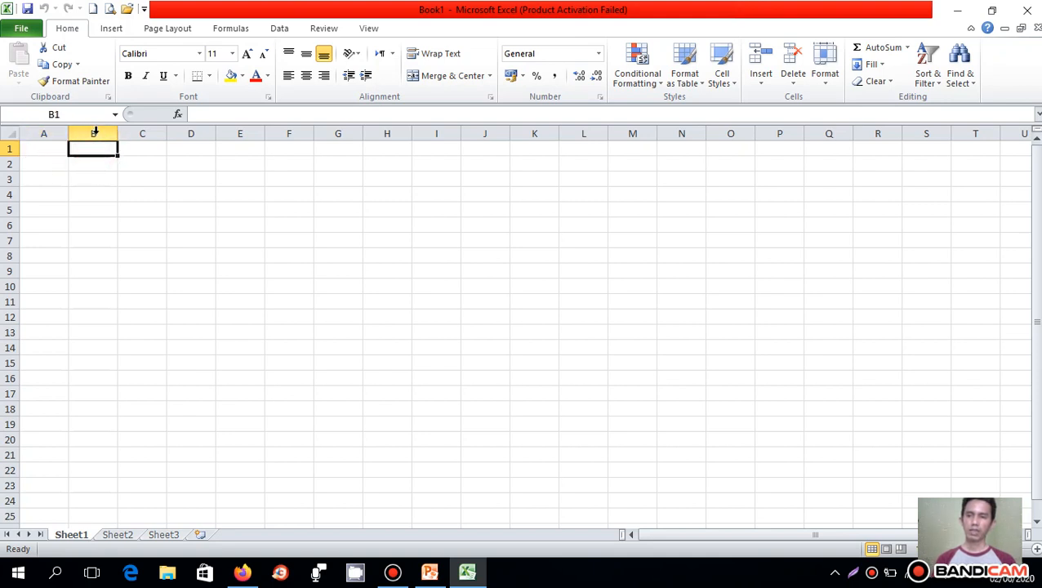
pyautogui.click(106, 211)
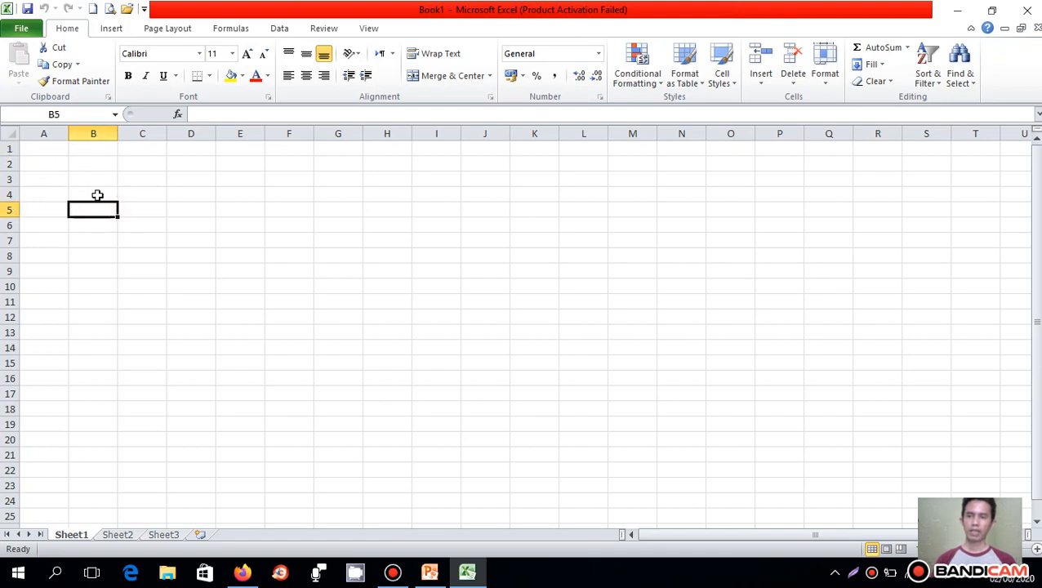
# - Select the range A1:B5 twice, and clear the range selection by selecting cell D4
pyautogui.moveTo(47, 149); pyautogui.dragTo(79, 211)
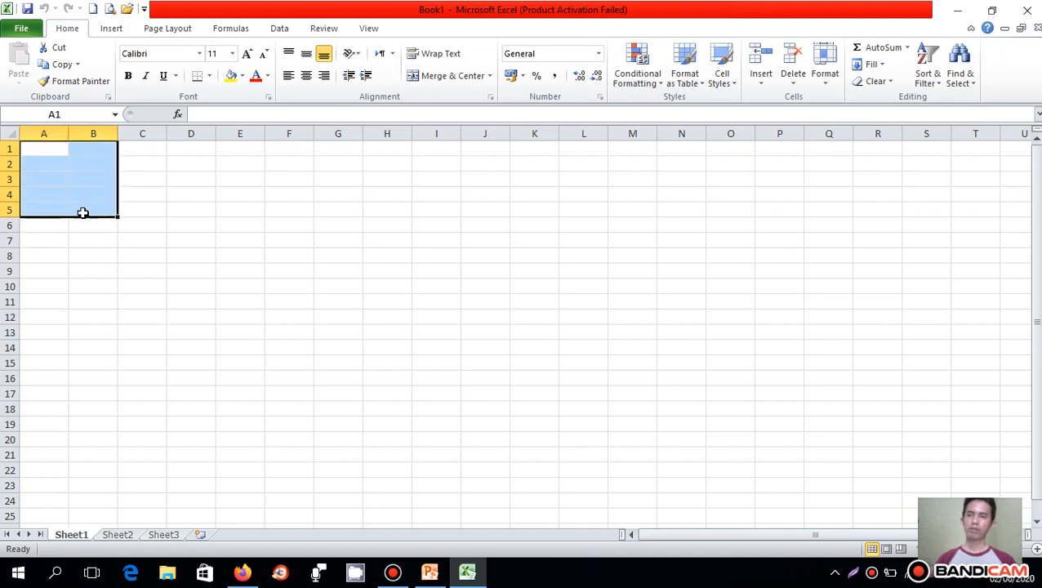
pyautogui.click(46, 149)
pyautogui.moveTo(53, 152); pyautogui.dragTo(95, 209)
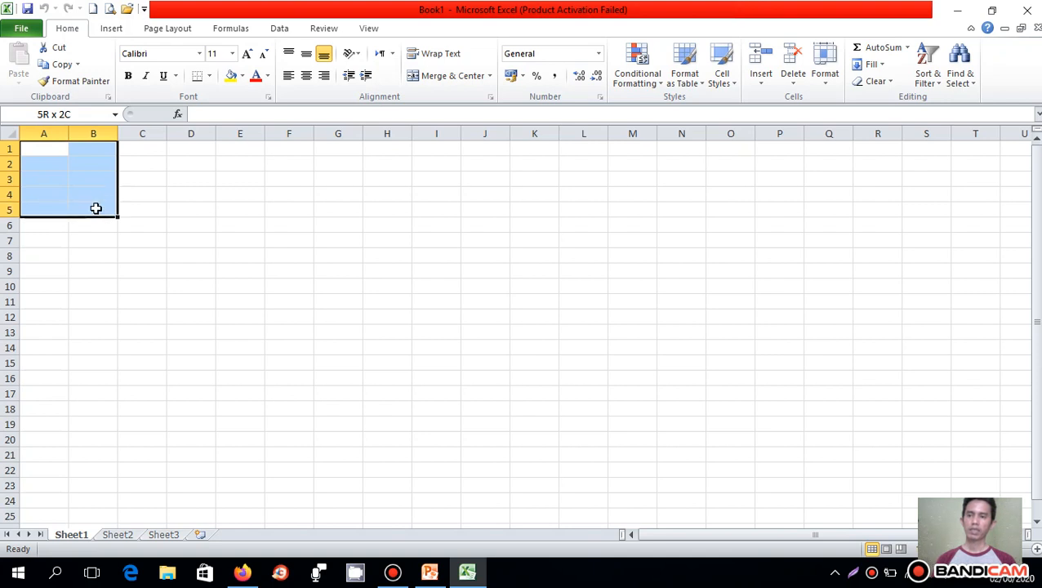
pyautogui.click(191, 190)
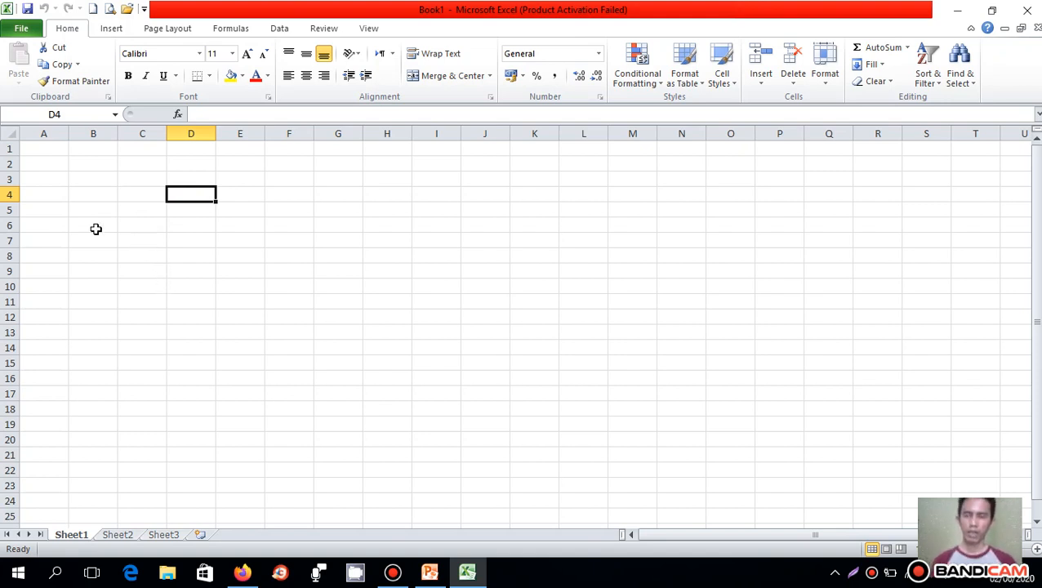
# - Select the entire rows 5, 6 and 9 one after another
pyautogui.click(12, 212)
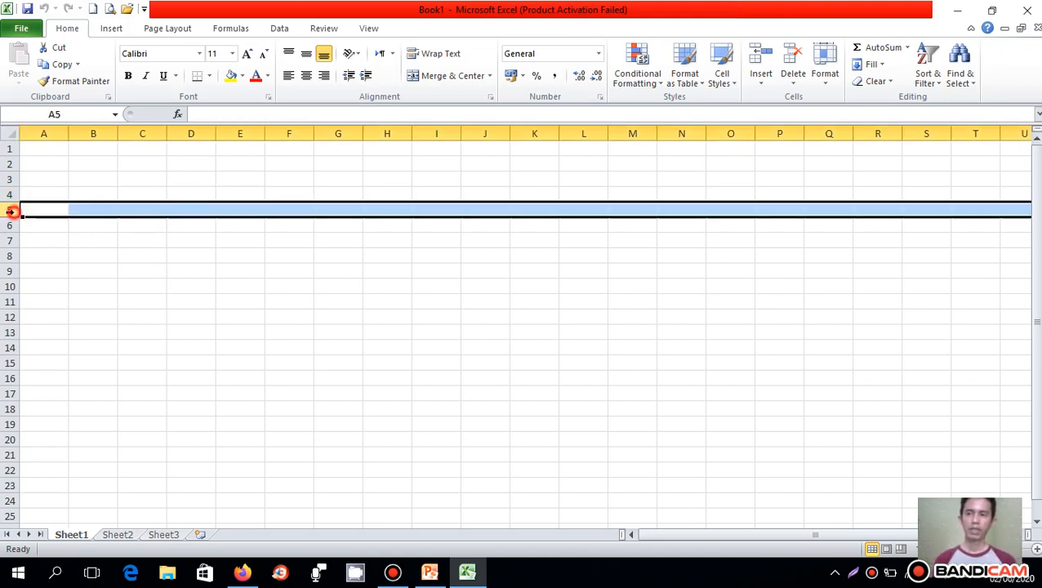
pyautogui.click(10, 226)
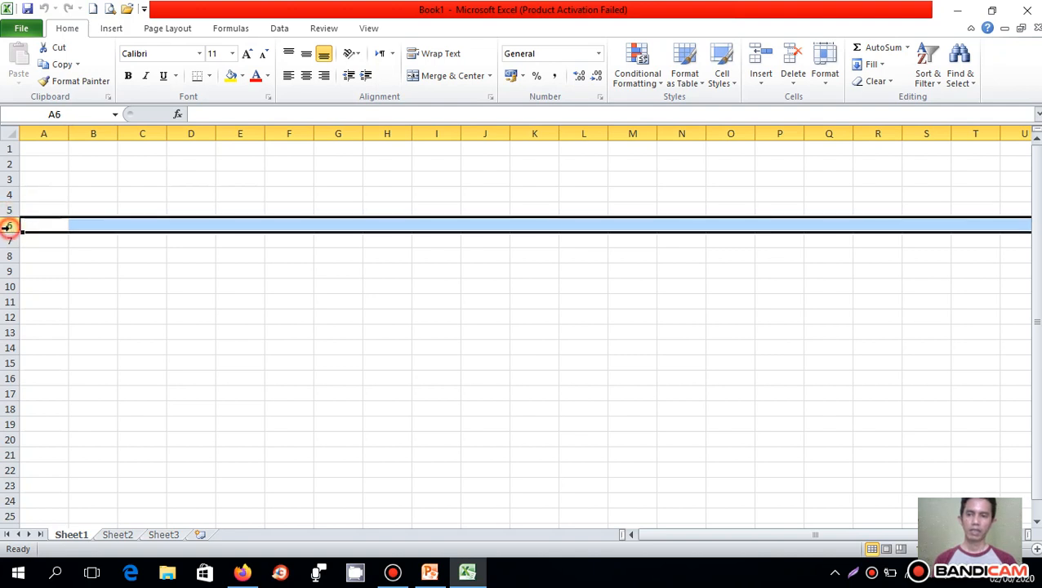
pyautogui.click(10, 271)
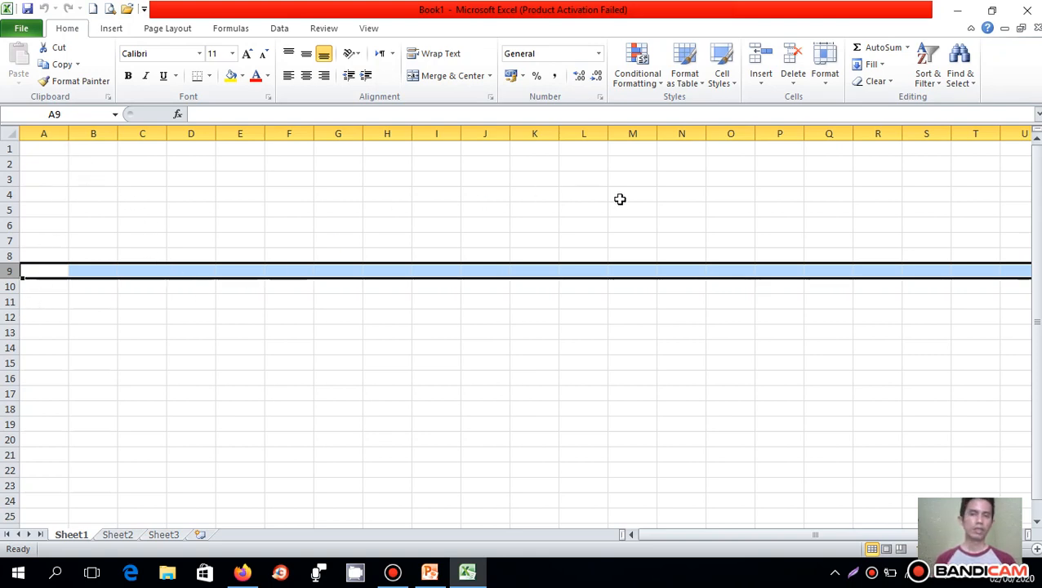
# - Reopen the saved contoh workbook from the Documents folder
pyautogui.click(125, 9)
pyautogui.click(173, 252)
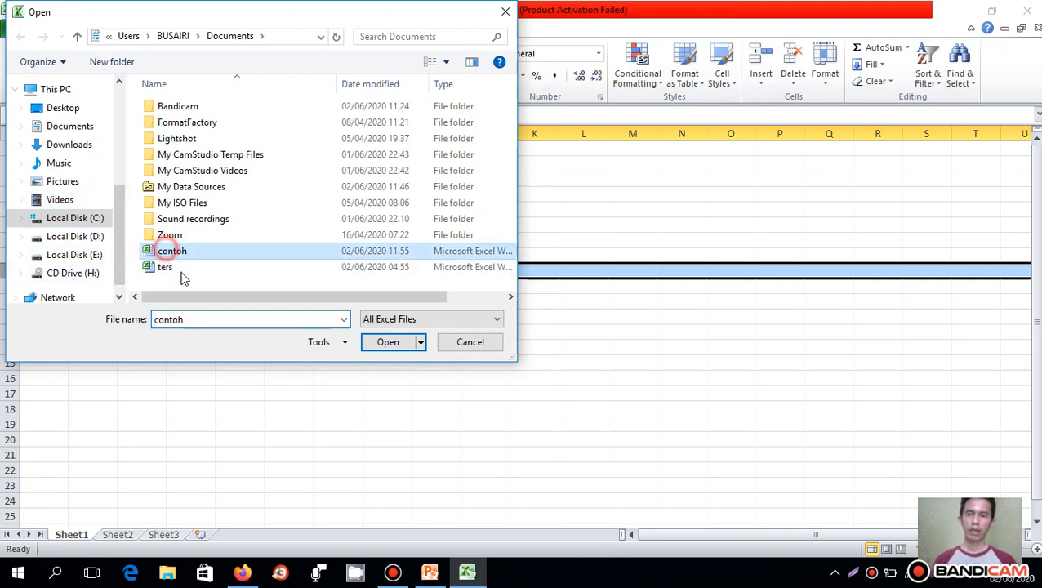
pyautogui.click(387, 343)
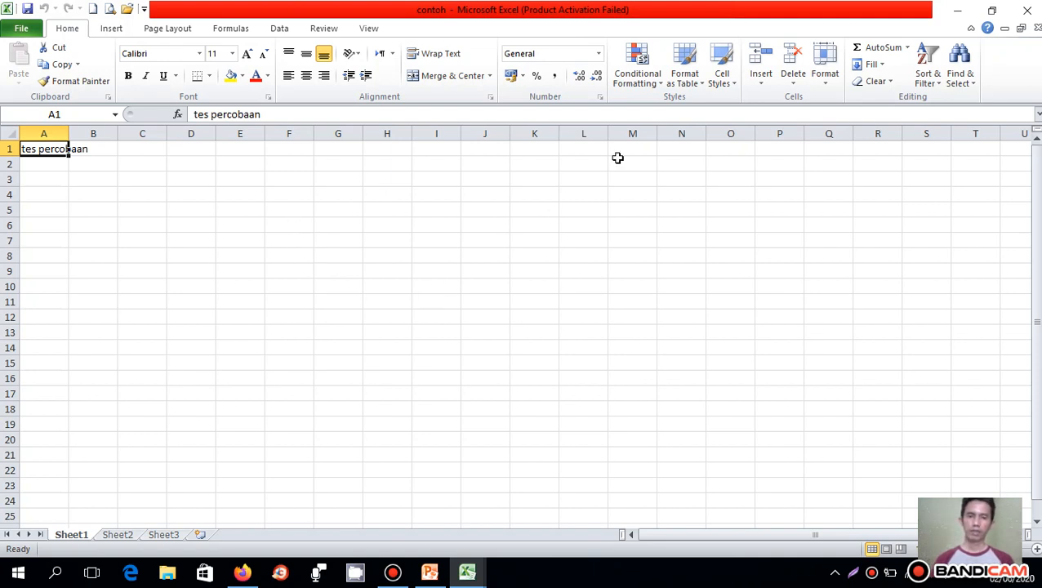
# - Restore the workbook window to a smaller size, maximize it again, then minimize it and bring the contoh window back
pyautogui.click(998, 12)
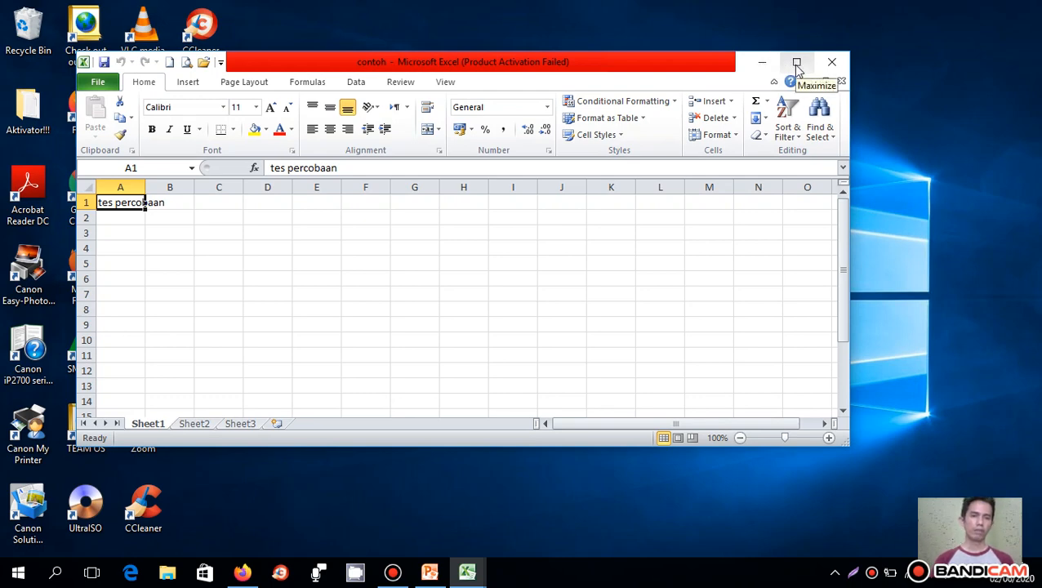
pyautogui.click(797, 63)
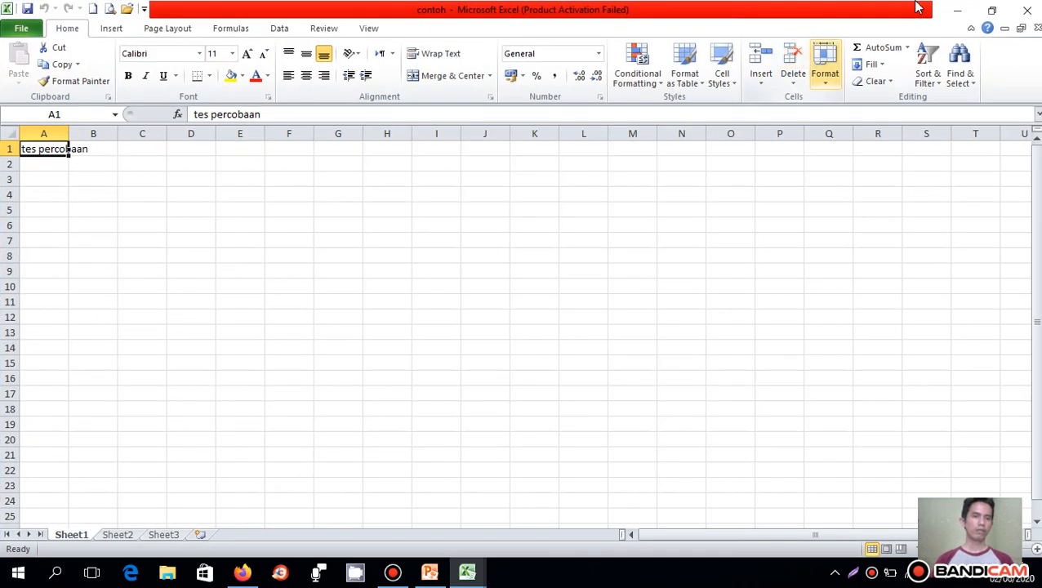
pyautogui.click(957, 10)
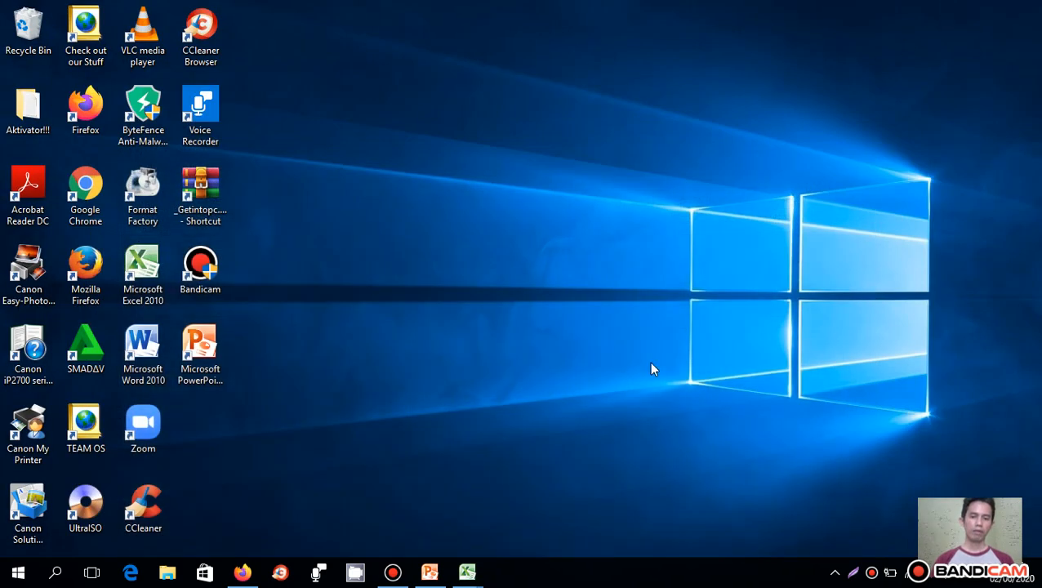
pyautogui.moveTo(459, 577)
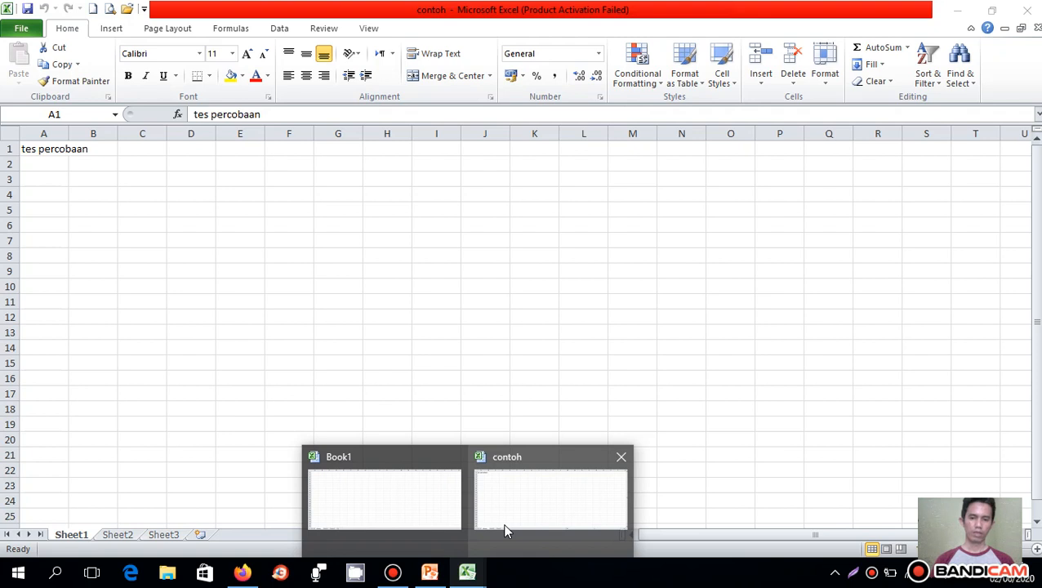
pyautogui.click(504, 531)
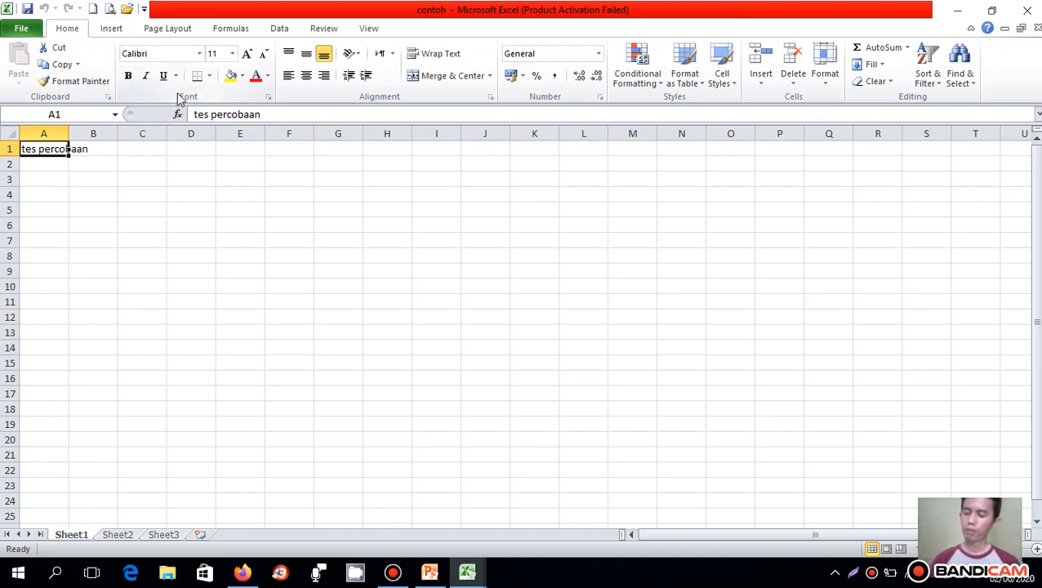
# - Select cell C3, view the contoh workbook's file information page, and return to the worksheet
pyautogui.click(164, 175)
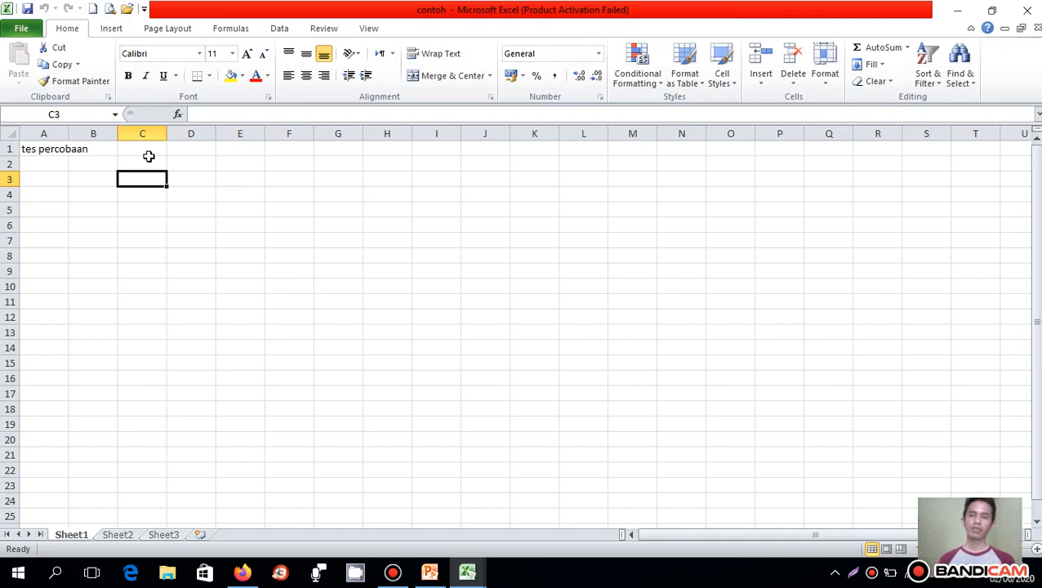
pyautogui.click(32, 30)
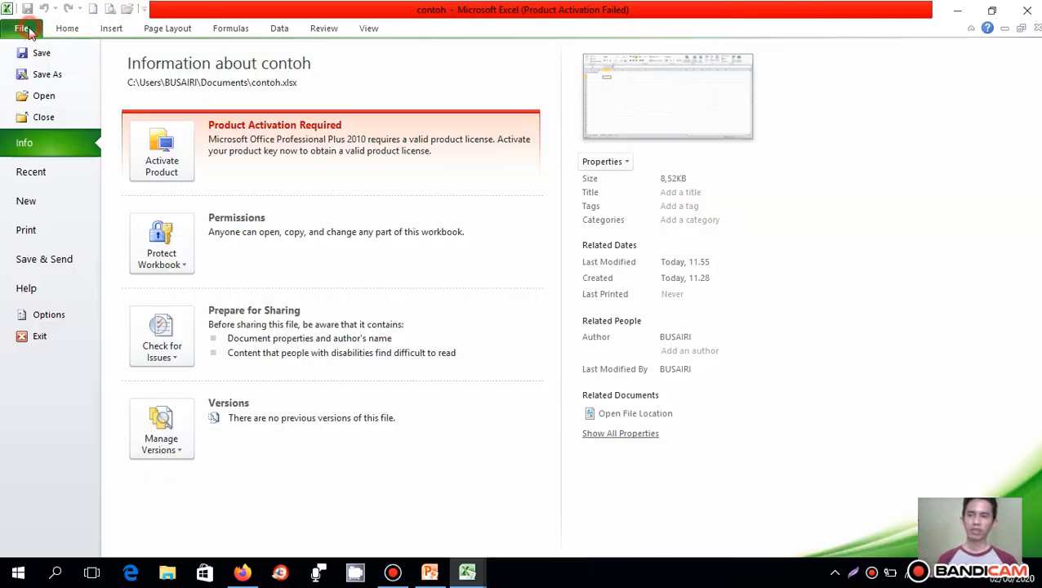
pyautogui.click(67, 30)
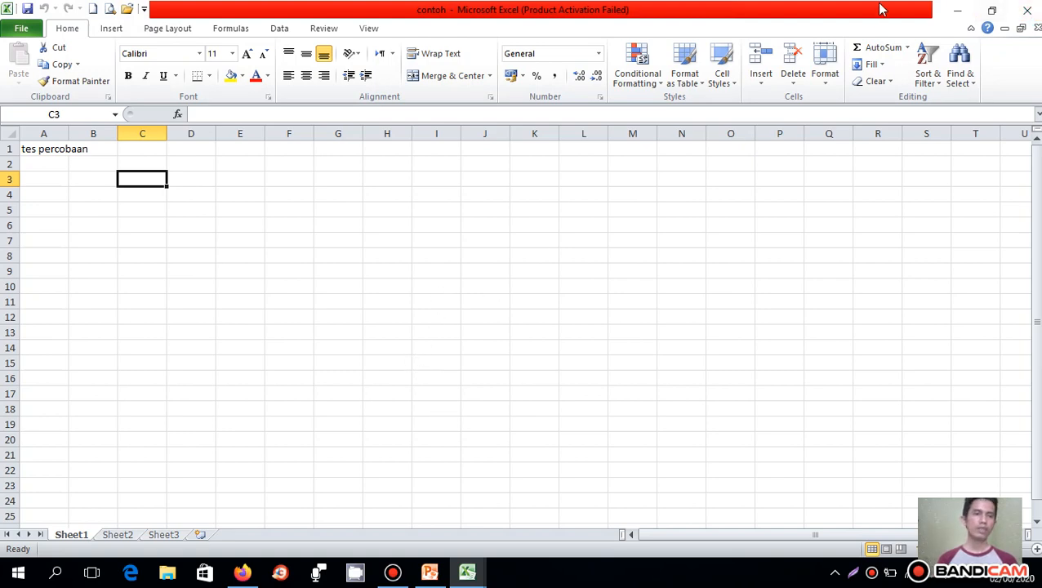
# - Minimize the workbook, switch to the PowerPoint presentation, run the slide show from the Tugas Anda slide, and advance to the second slide
pyautogui.click(958, 13)
pyautogui.click(431, 572)
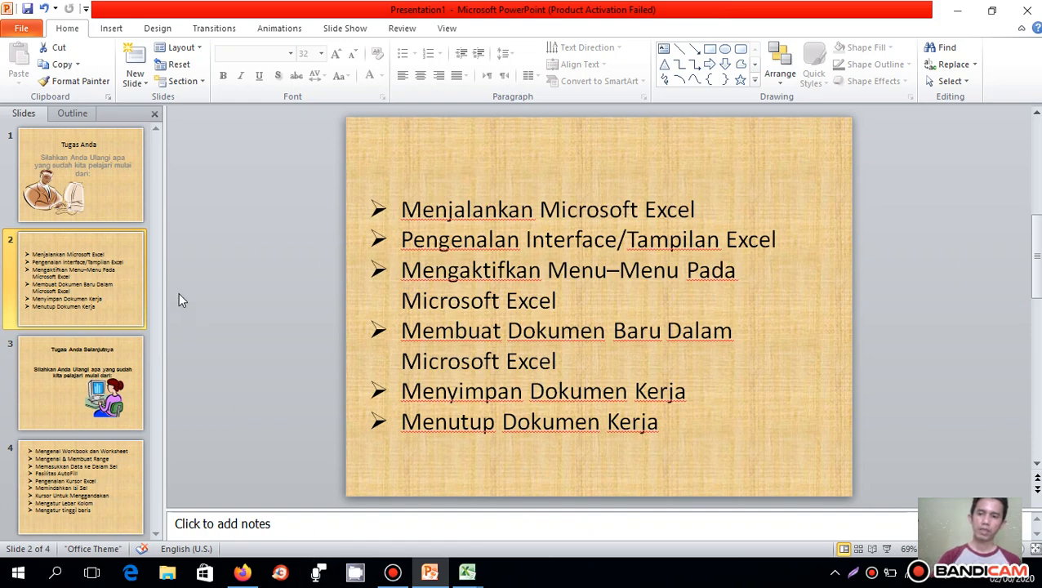
pyautogui.click(86, 157)
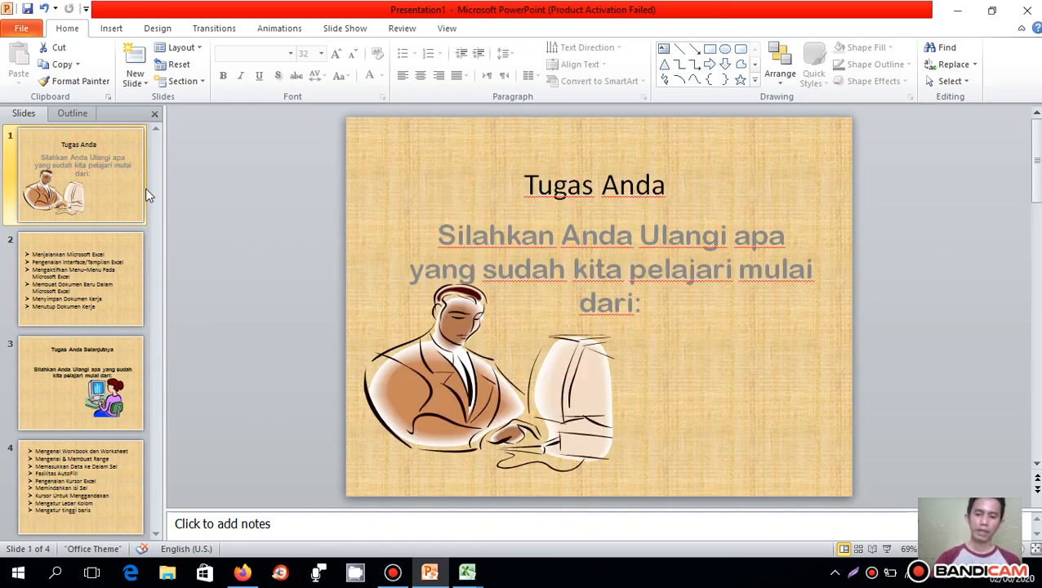
pyautogui.press('F5')
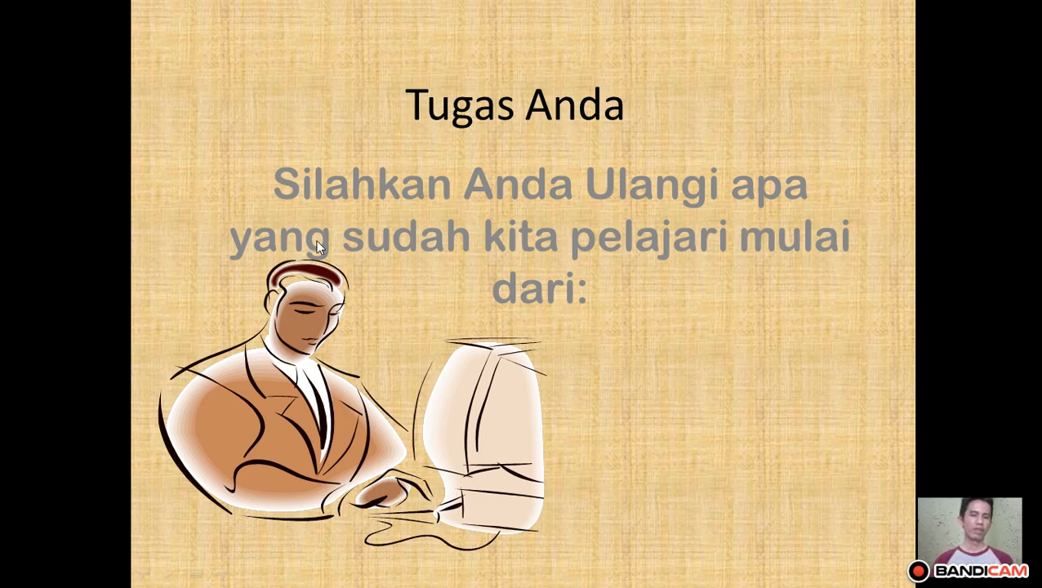
pyautogui.click(555, 281)
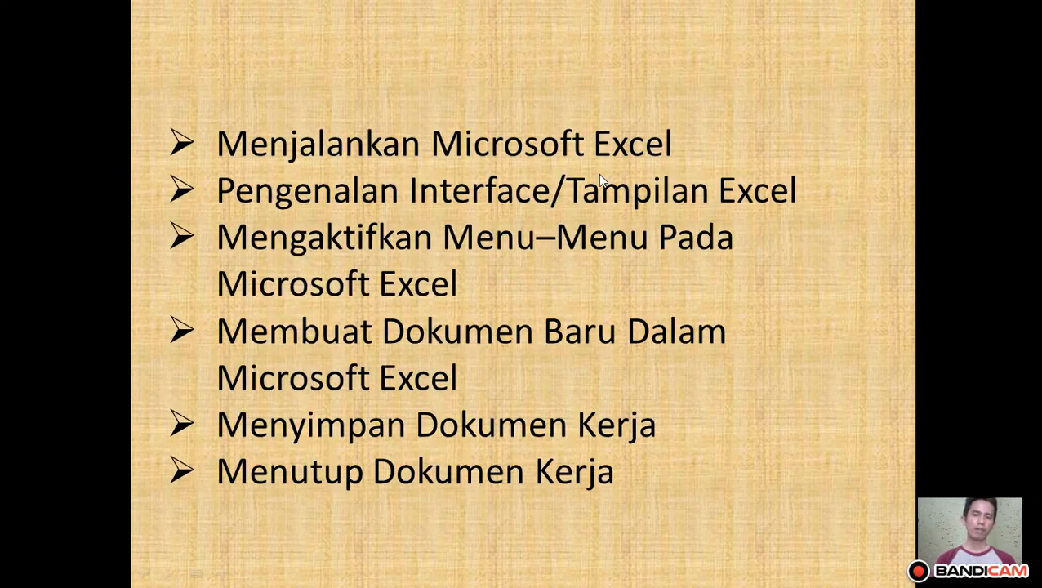